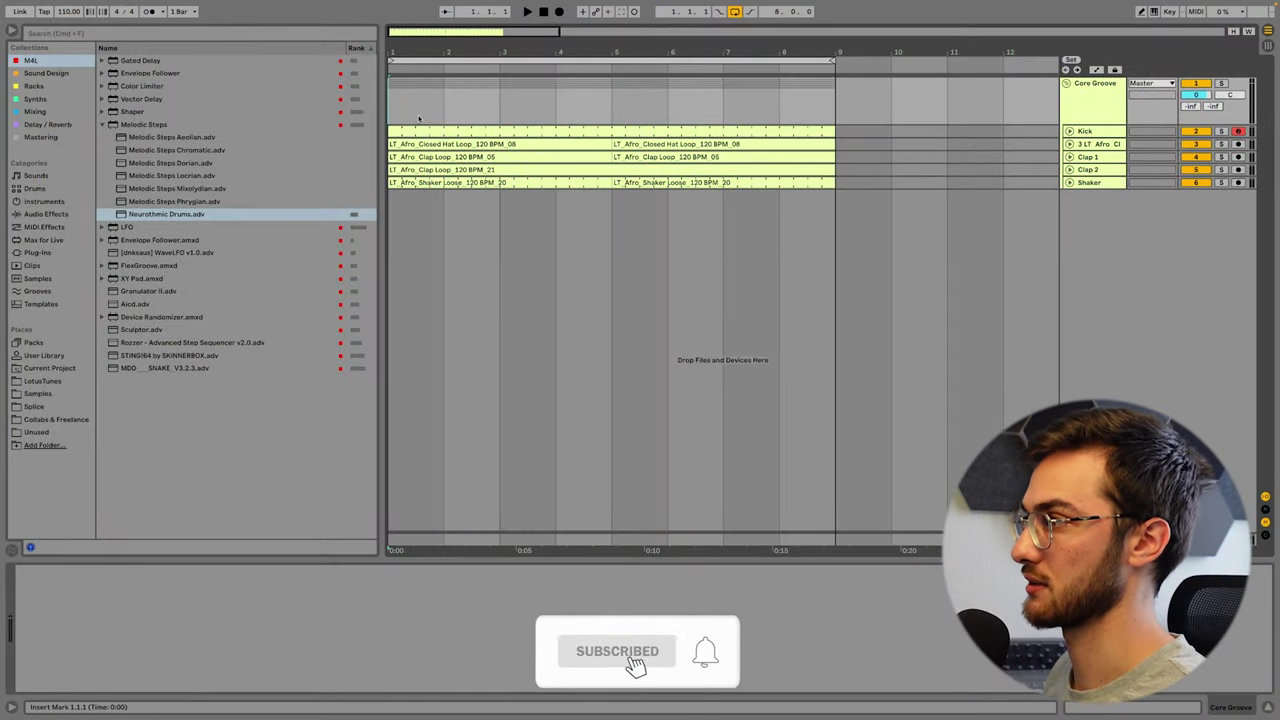
Play the full drum groove, then solo the Kick, closed hat, Clap 1, Clap 2 and Shaker tracks cumulatively to hear the layers build.
key(space)
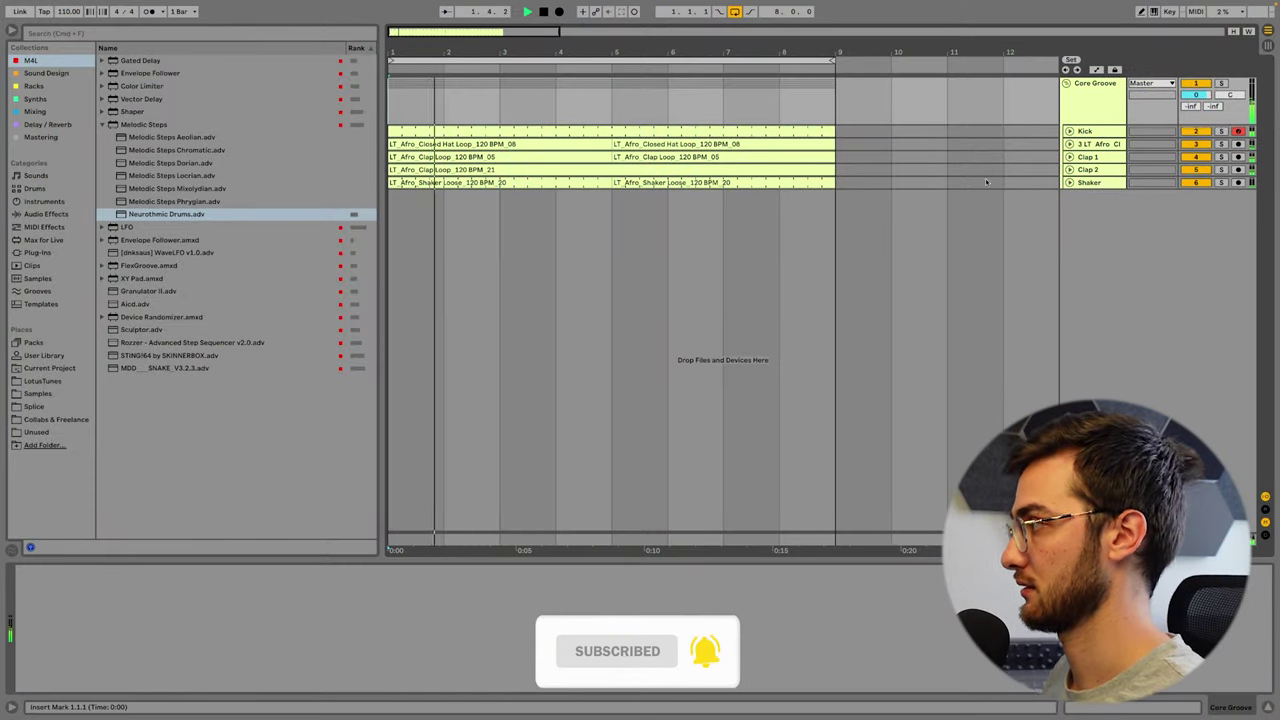
click(1078, 132)
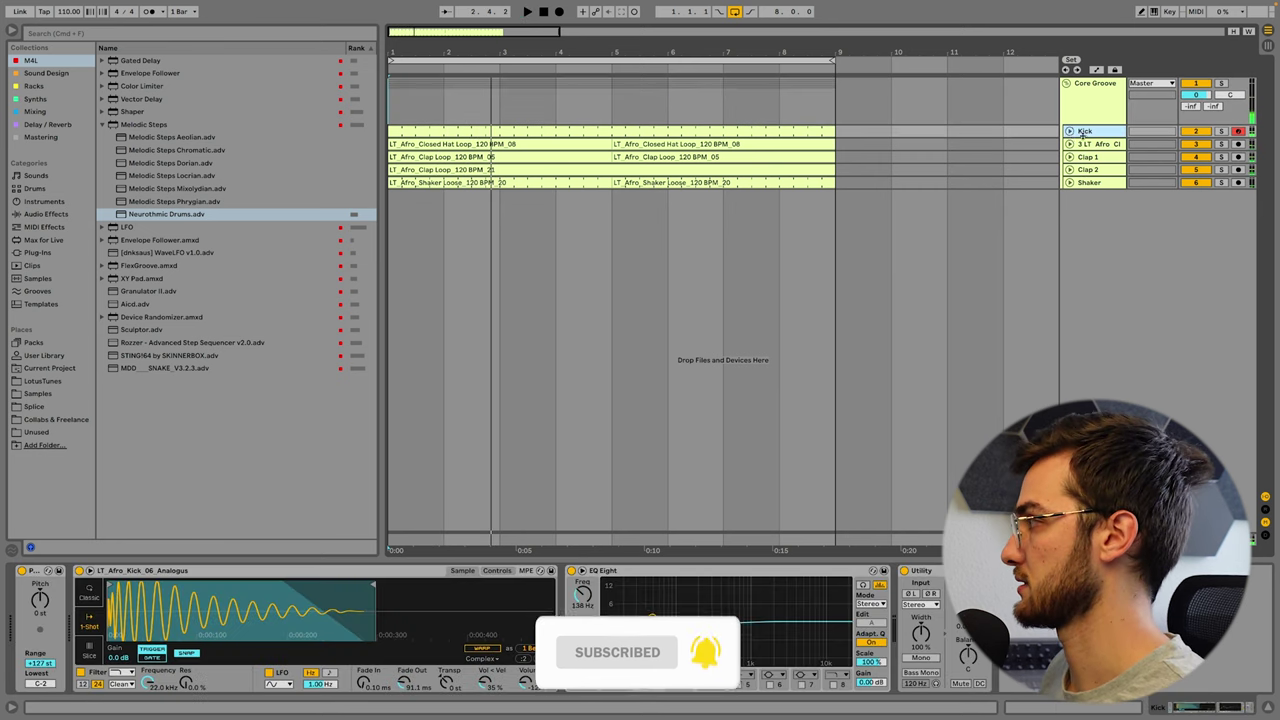
key(space)
click(1069, 131)
click(1220, 131)
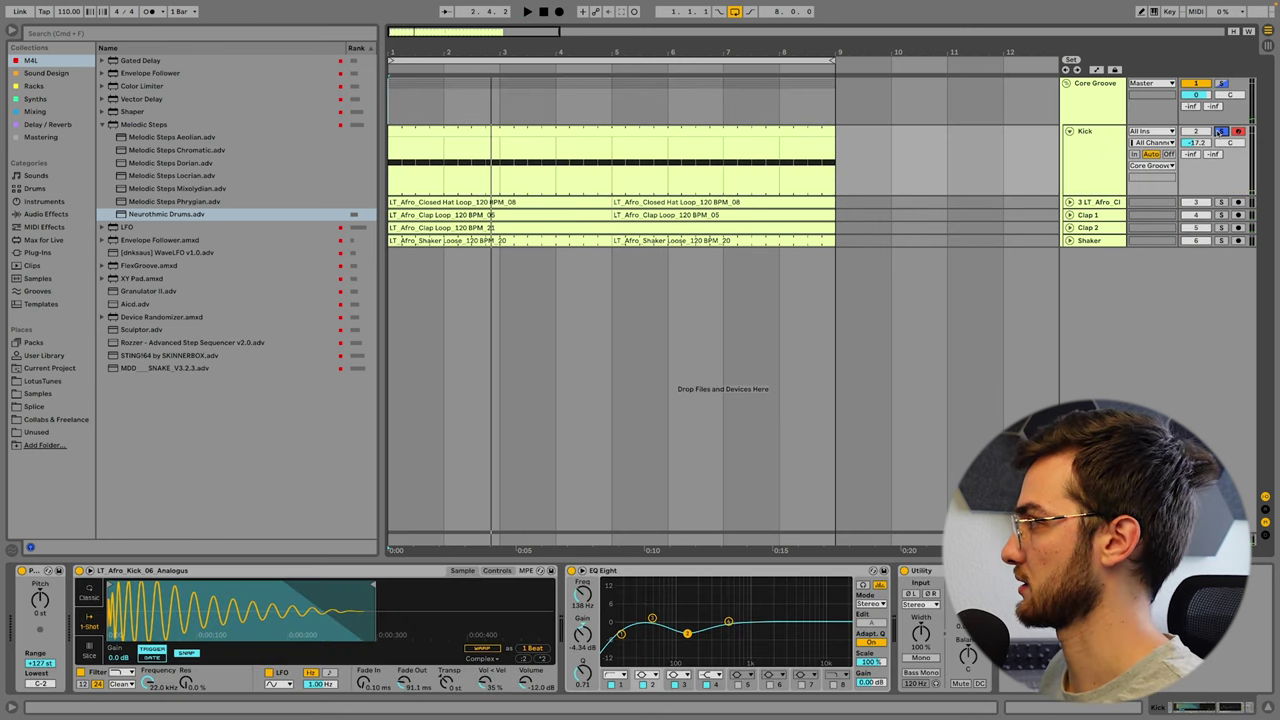
click(1069, 202)
click(1220, 202)
key(space)
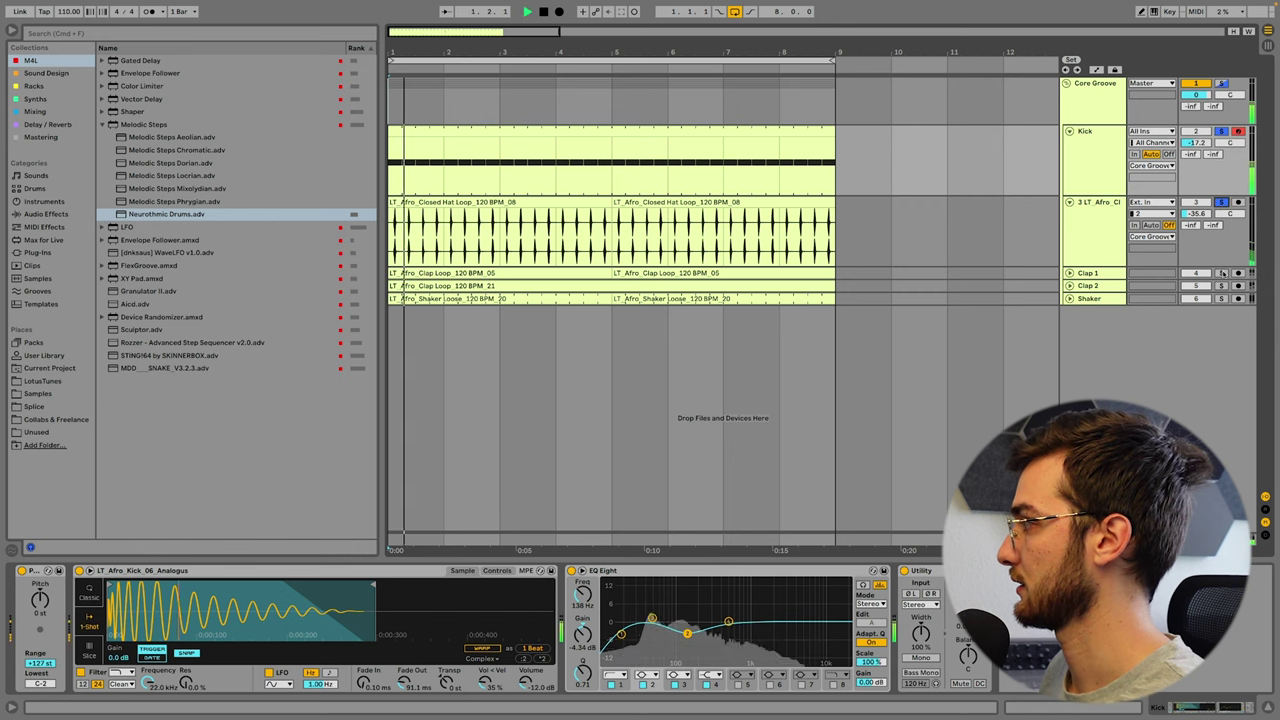
click(1221, 273)
click(1221, 286)
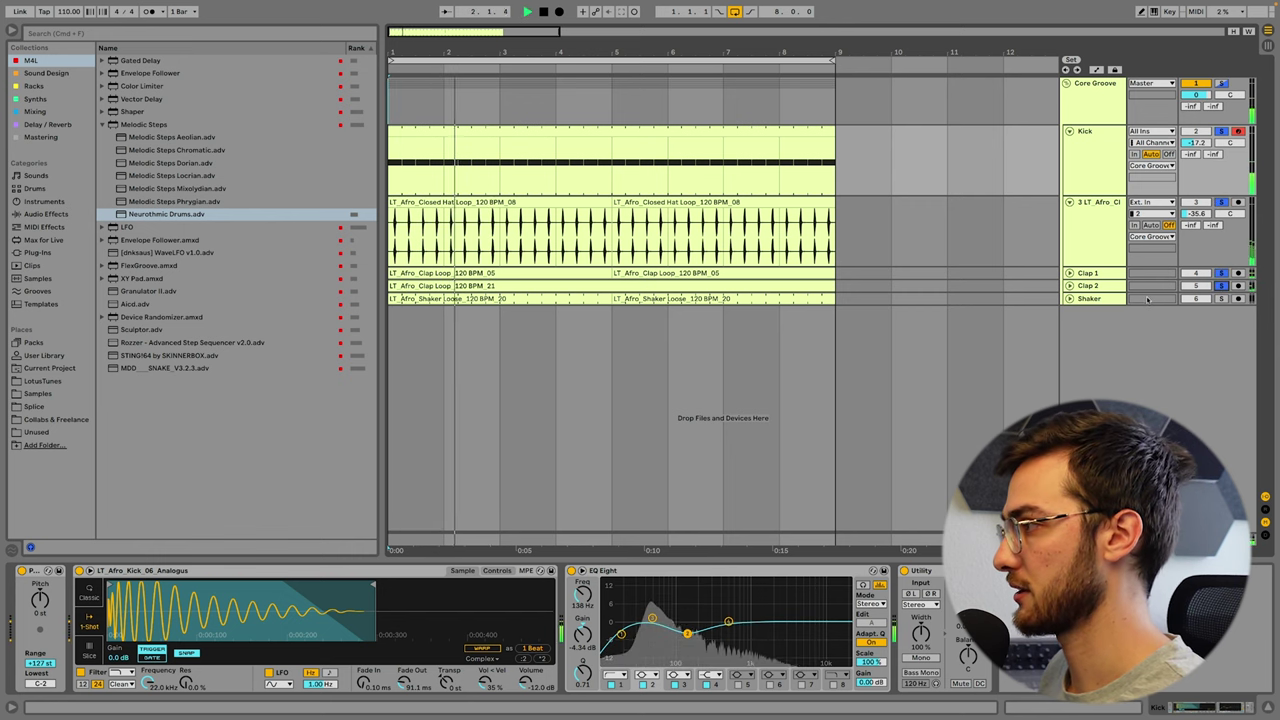
super+click(1220, 298)
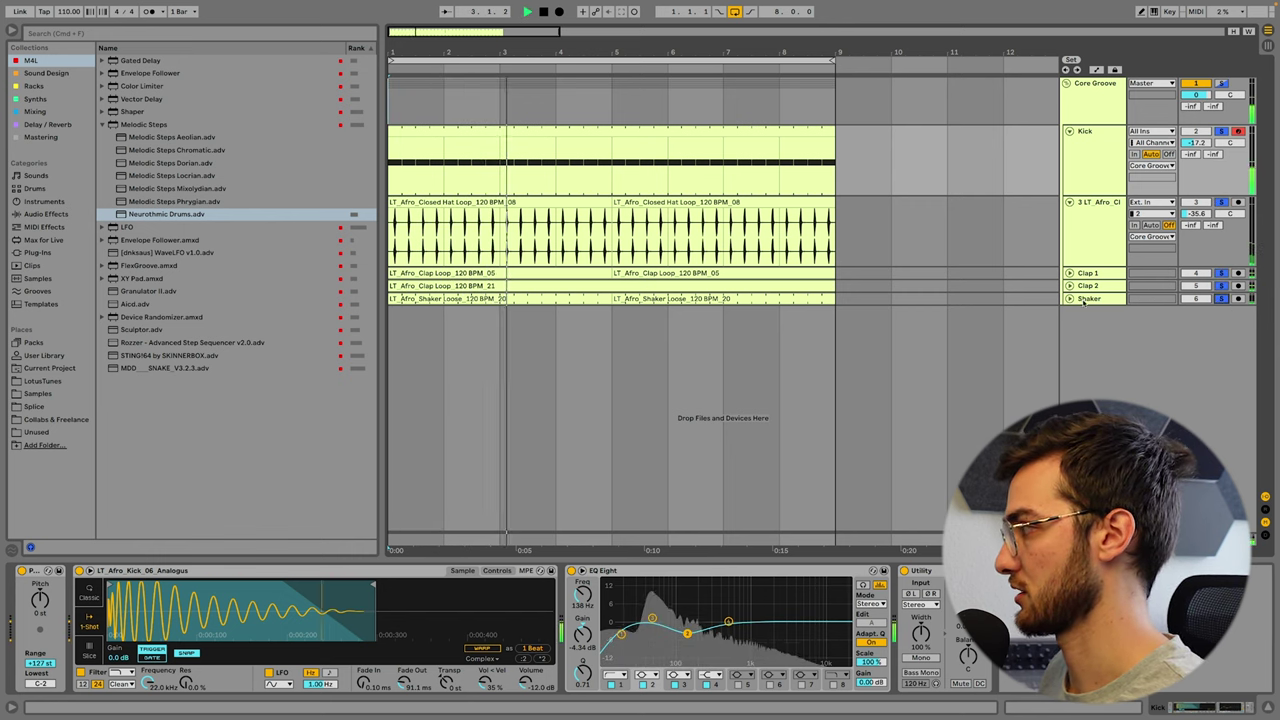
Unfold the Shaker and both Clap tracks to view their clips, then fold all drum tracks and return the insert marker to bar 1.
click(1069, 298)
click(1069, 285)
click(1069, 272)
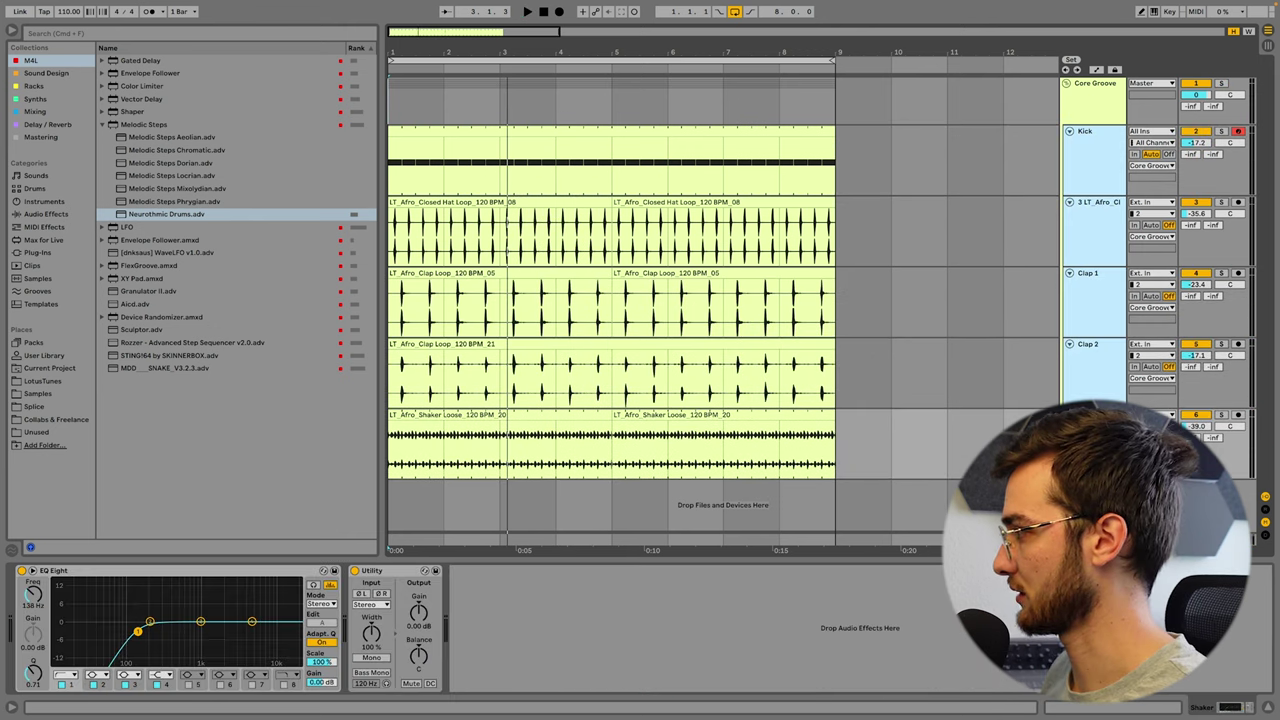
drag(1087, 408, 1087, 323)
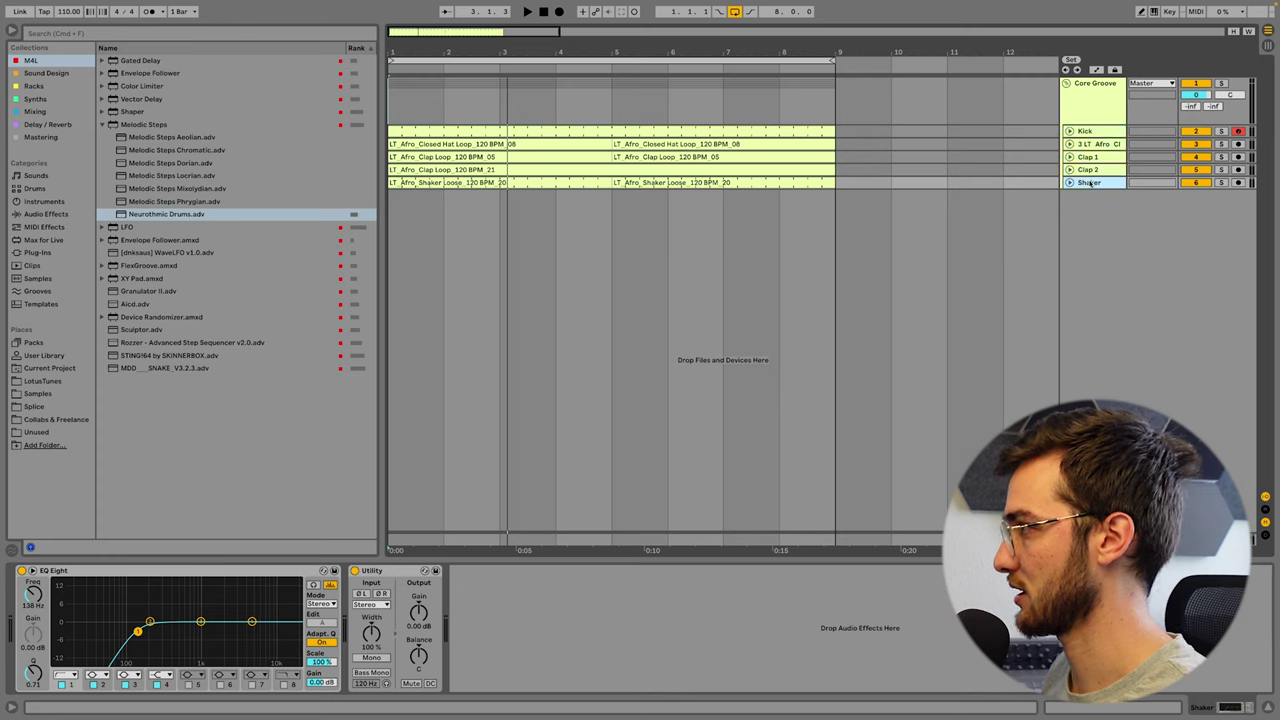
click(408, 105)
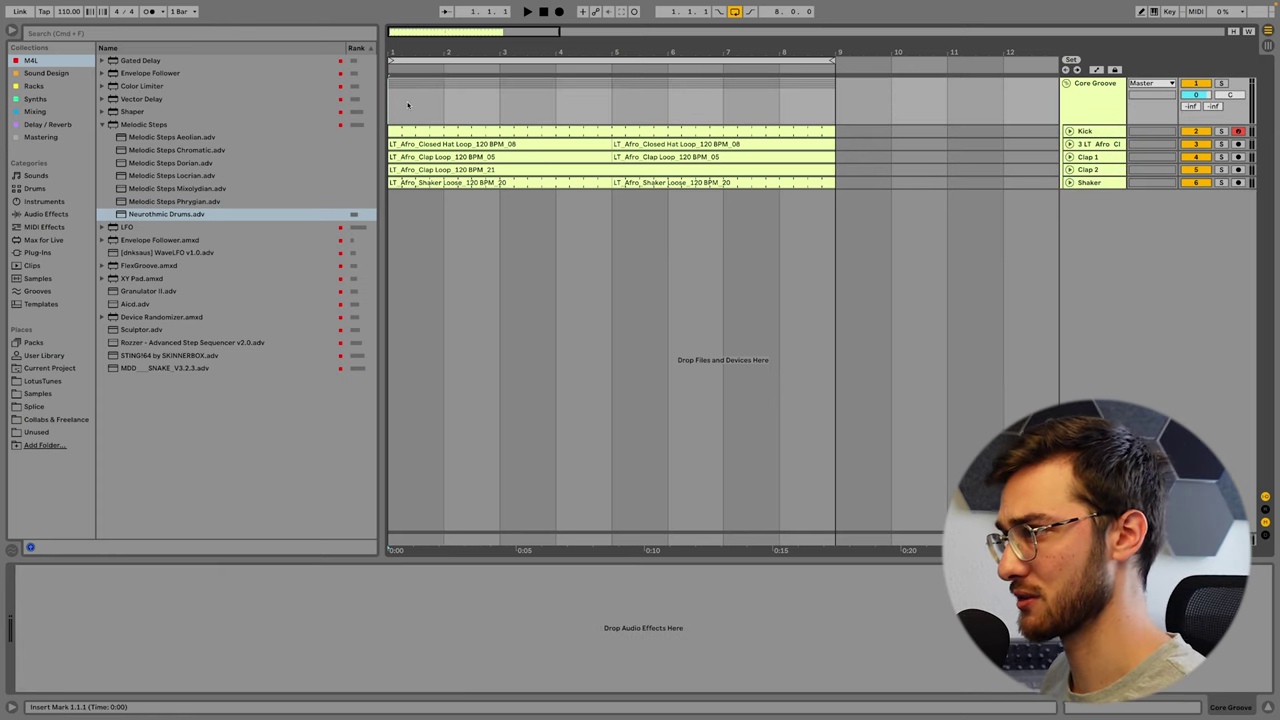
Add an audio track below the Core Groove group, set its input to Resampling, arm it and turn off its EQ Eight.
click(1099, 104)
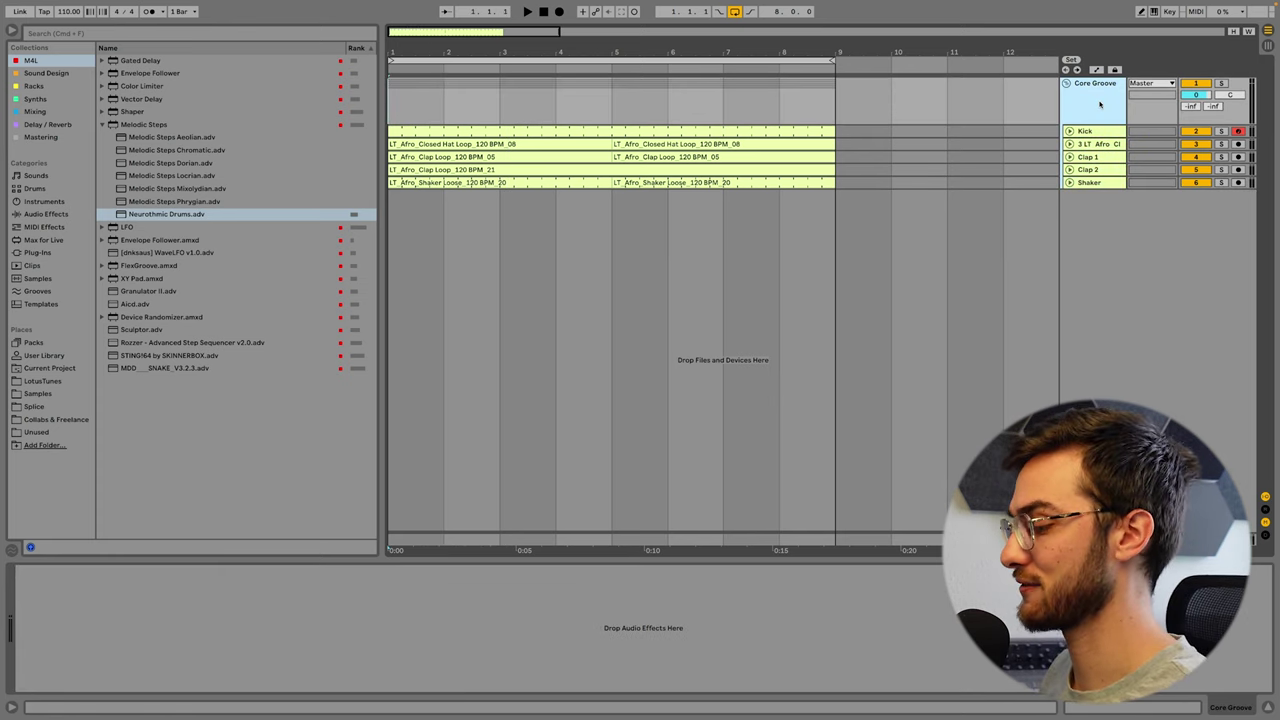
key(super+t)
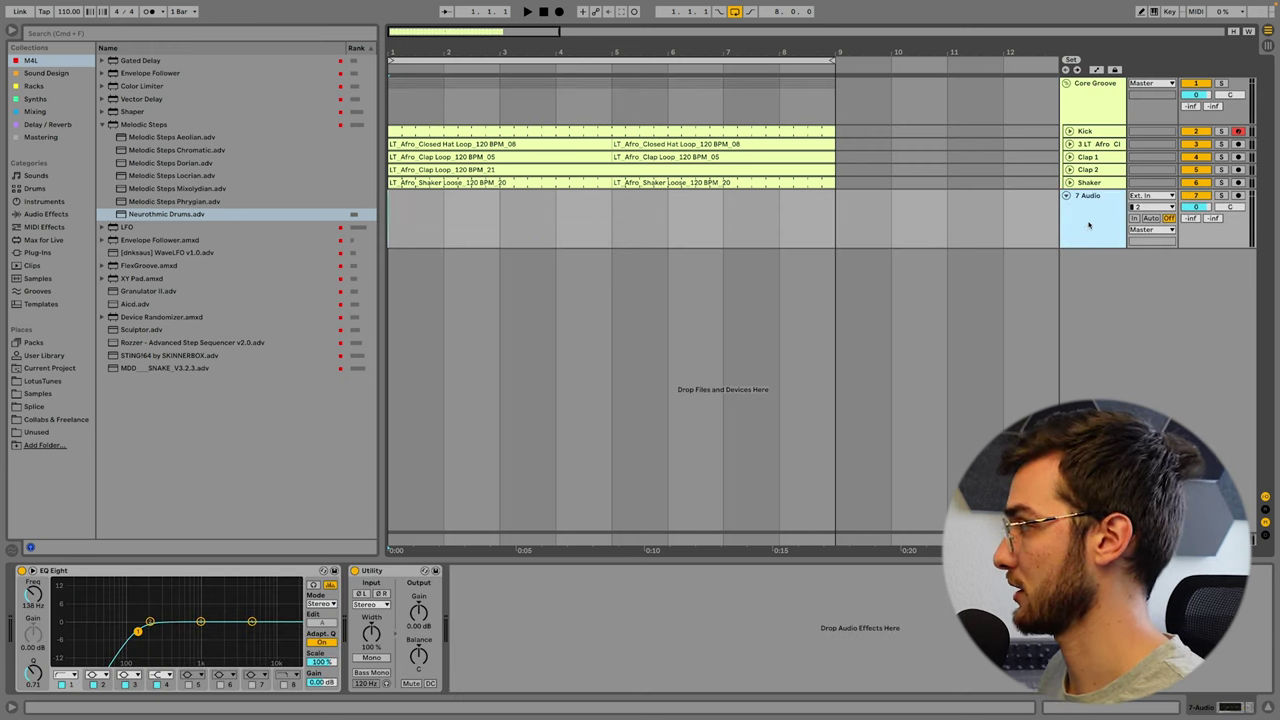
mouse_move(1092, 246)
mouse_down()
mouse_move(1092, 262)
mouse_move(1092, 246)
mouse_up()
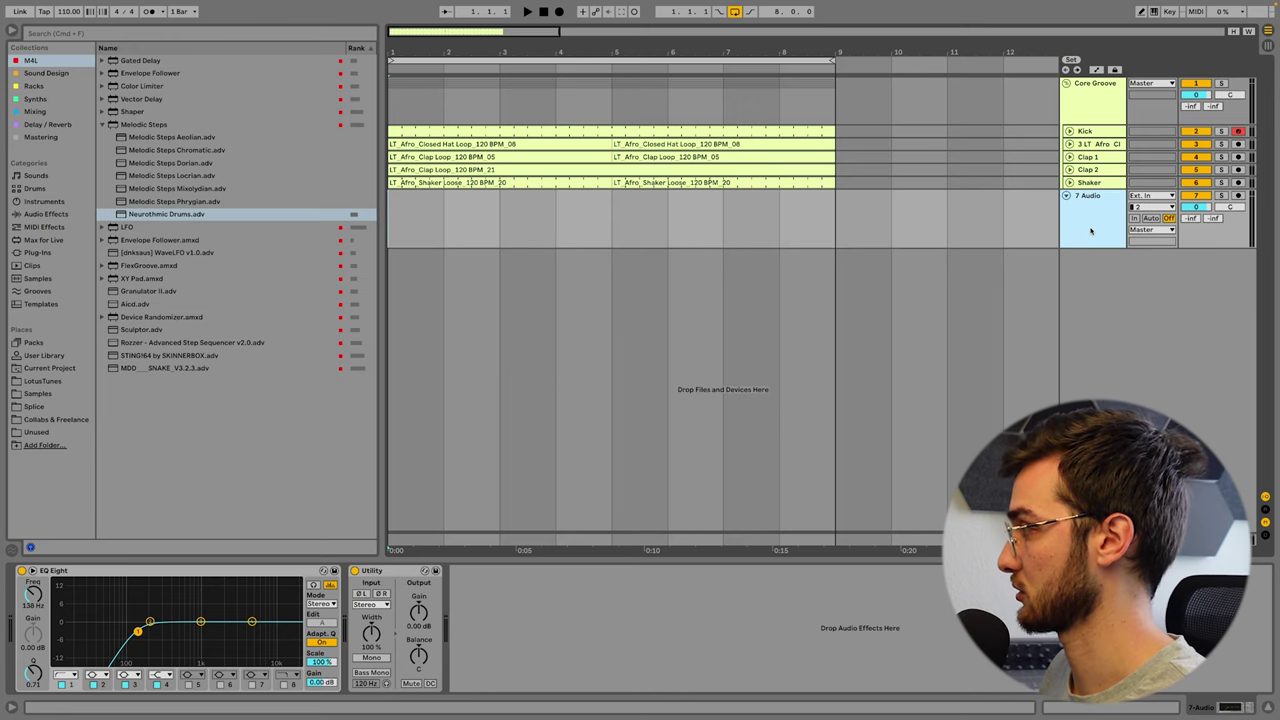
click(1238, 197)
click(1238, 197)
click(1147, 196)
click(1148, 228)
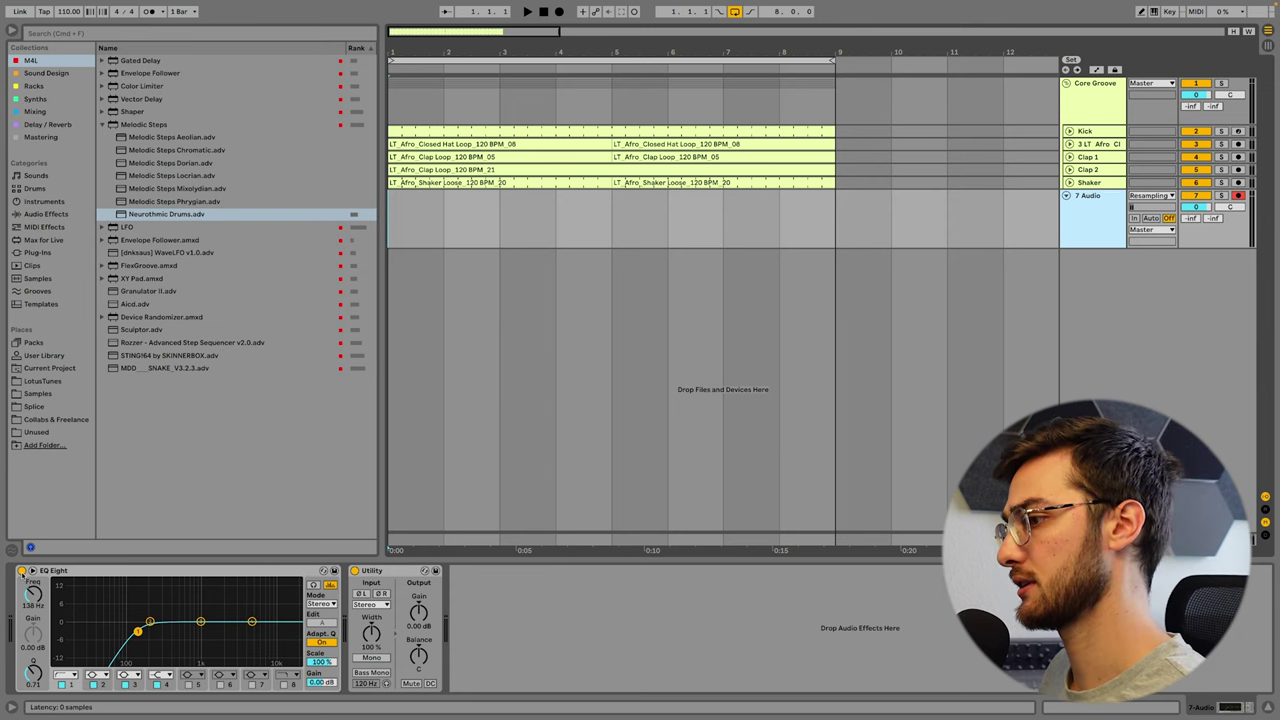
click(21, 571)
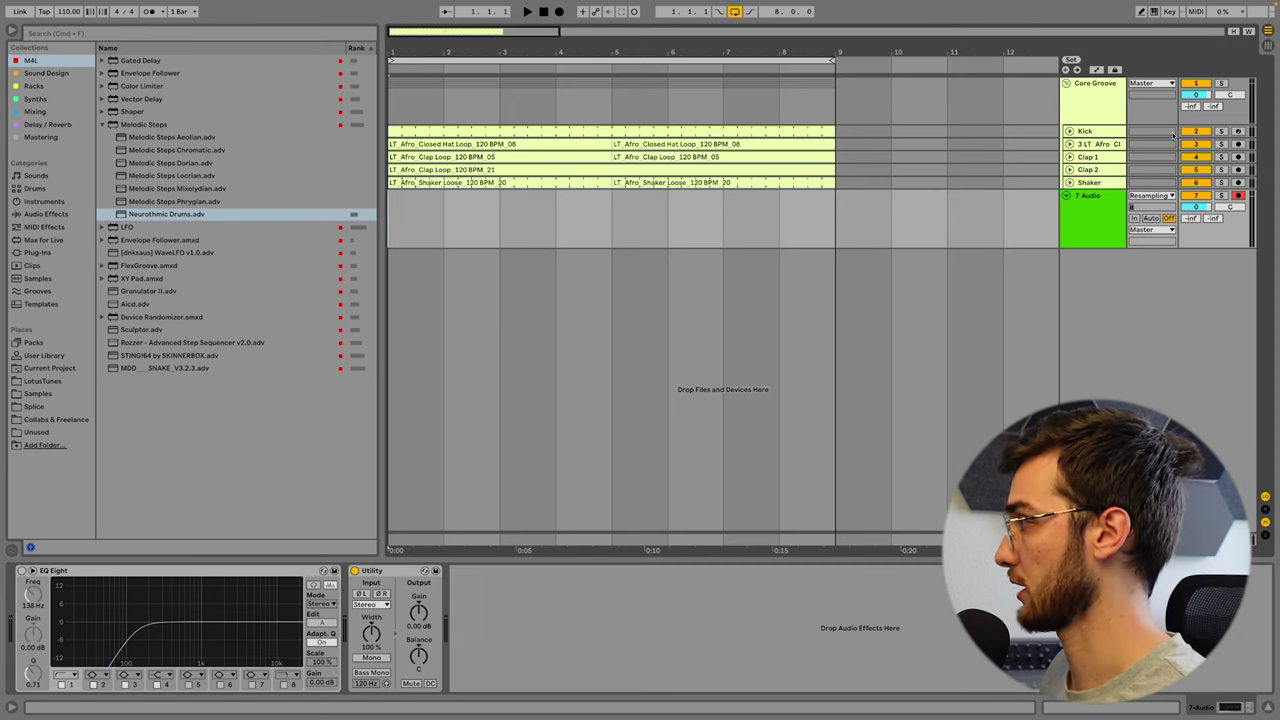
Record the groove onto the resampling track from bar 1 and delete the excess audio after bar 5.
click(1096, 196)
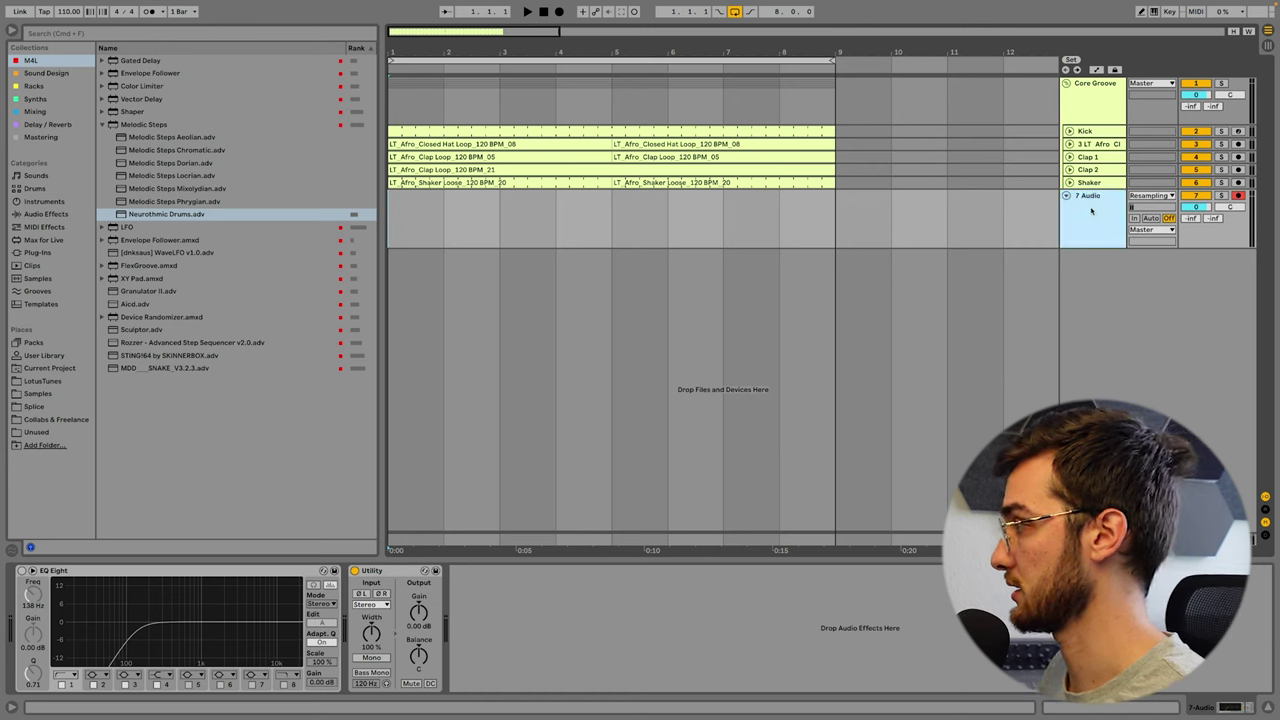
click(559, 12)
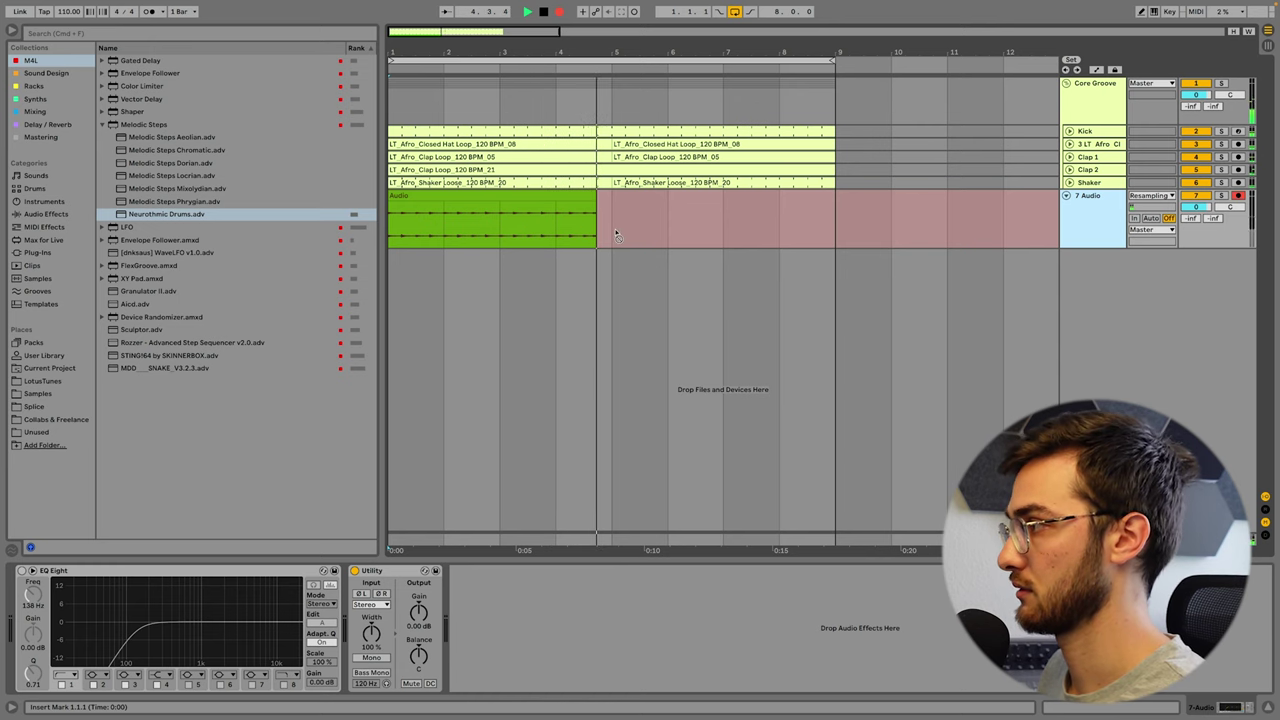
key(space)
click(616, 196)
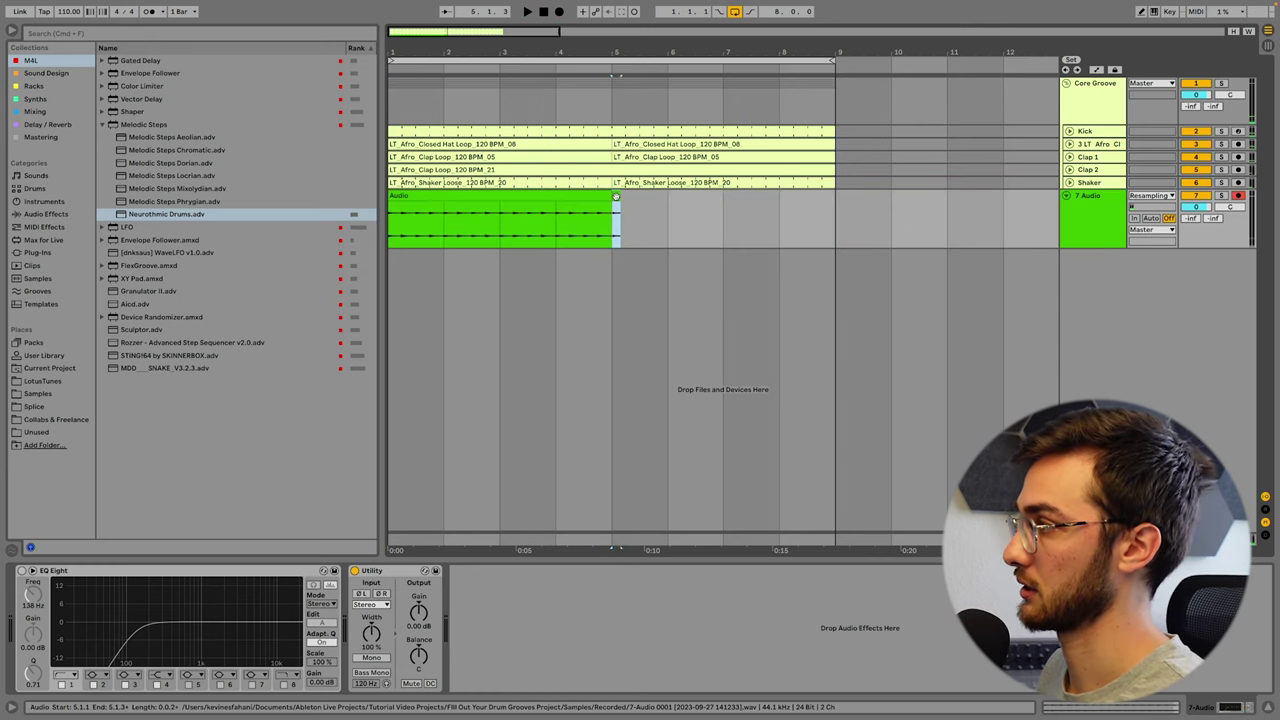
key(Delete)
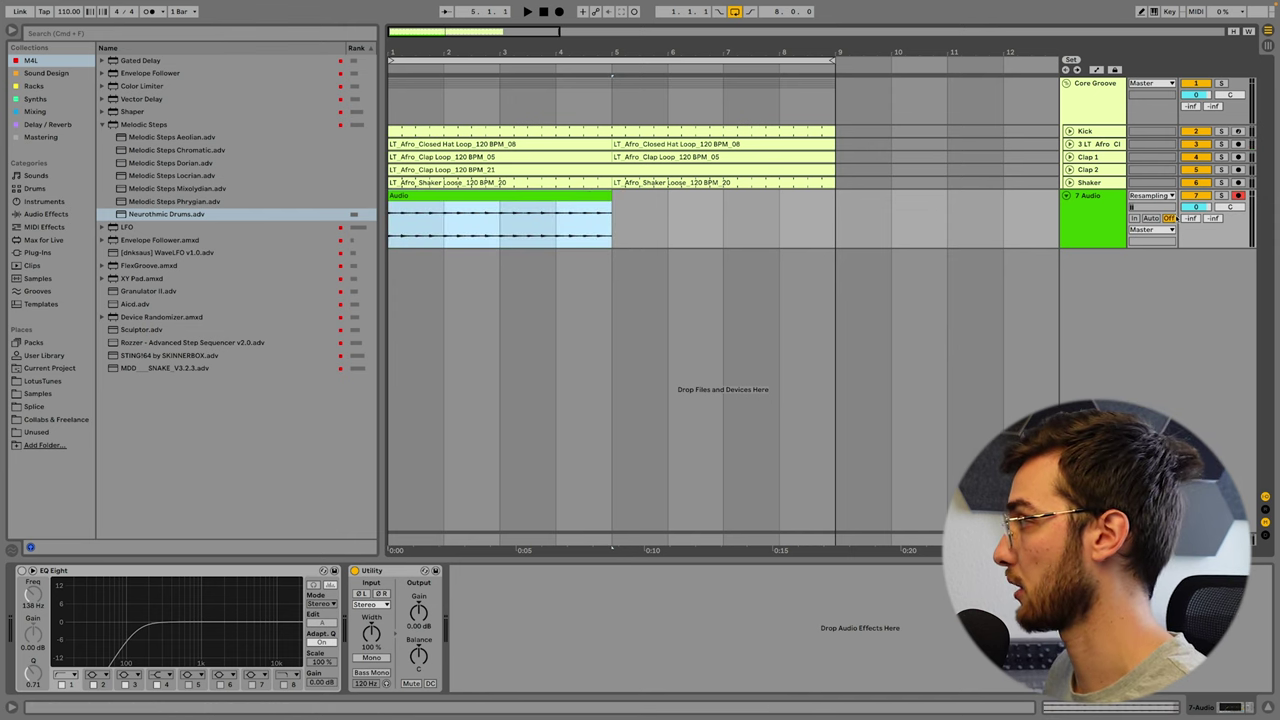
Solo the resampling track and play back the recorded audio.
click(1220, 196)
click(1221, 196)
key(space)
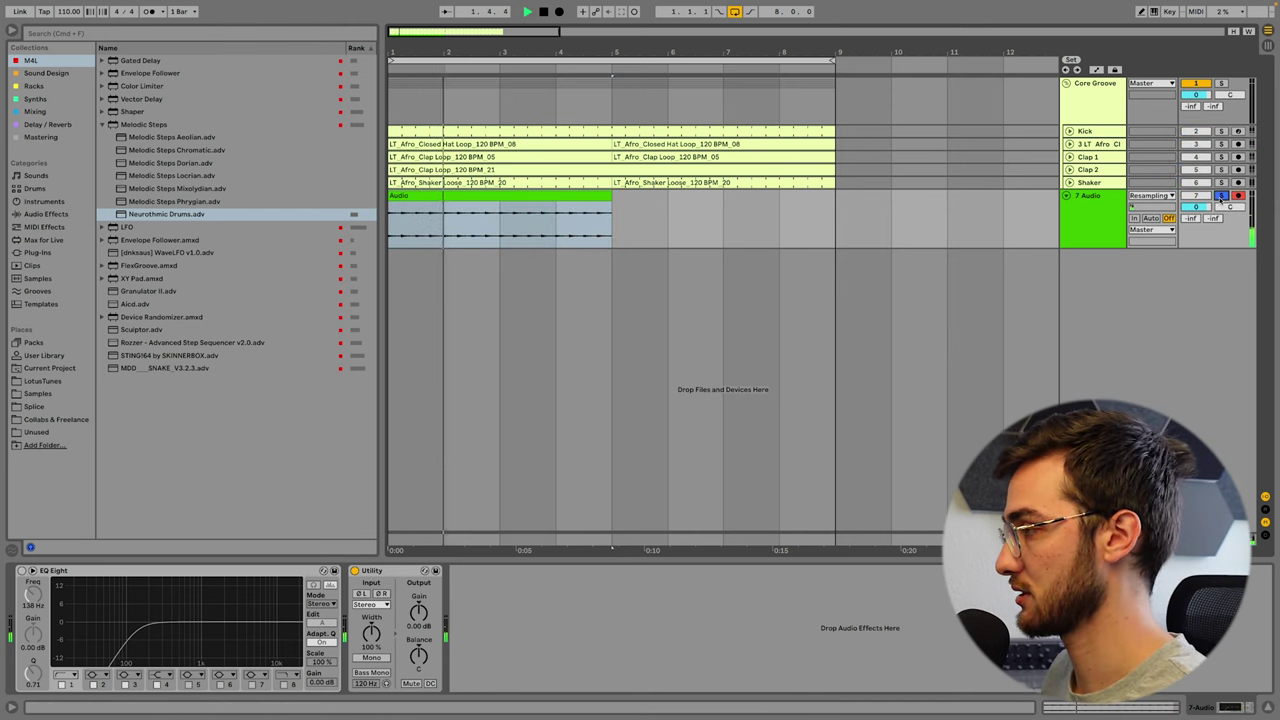
key(space)
Slice the recorded clip to a new MIDI track, one slice per Transient, using the Sampler-Pitch Pong Rack slicing preset.
click(510, 197)
right_click(510, 197)
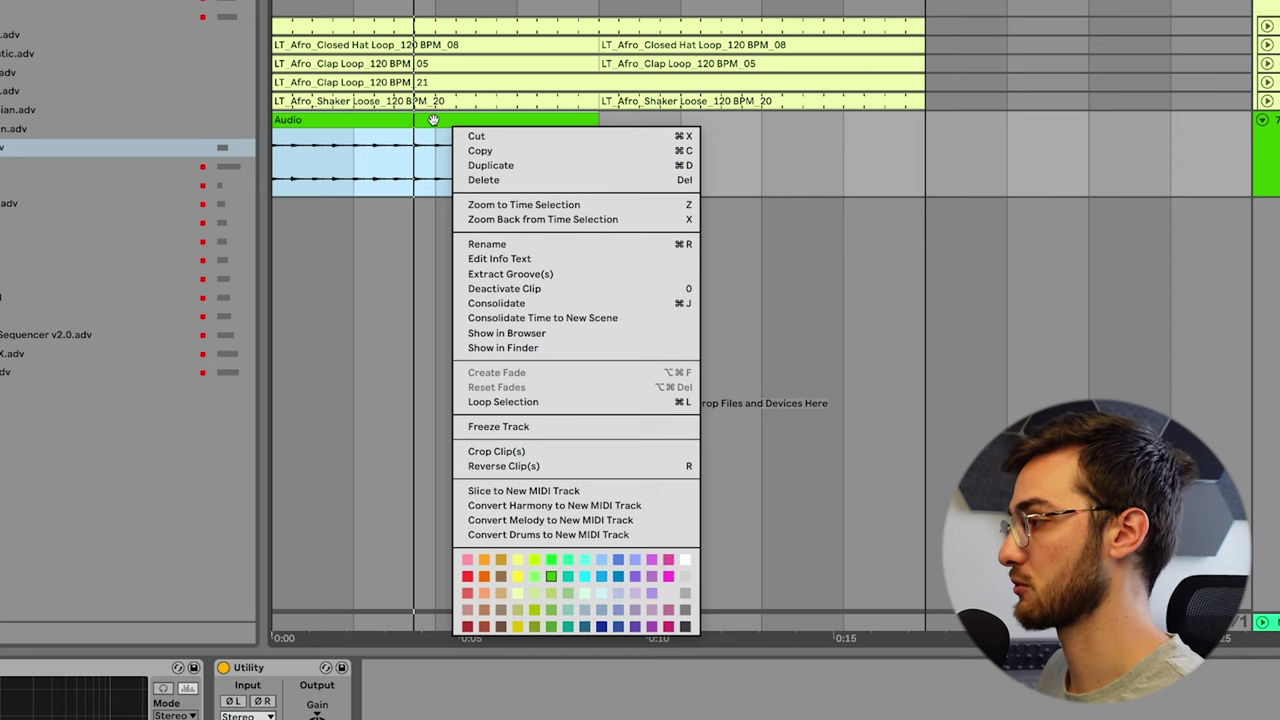
click(521, 493)
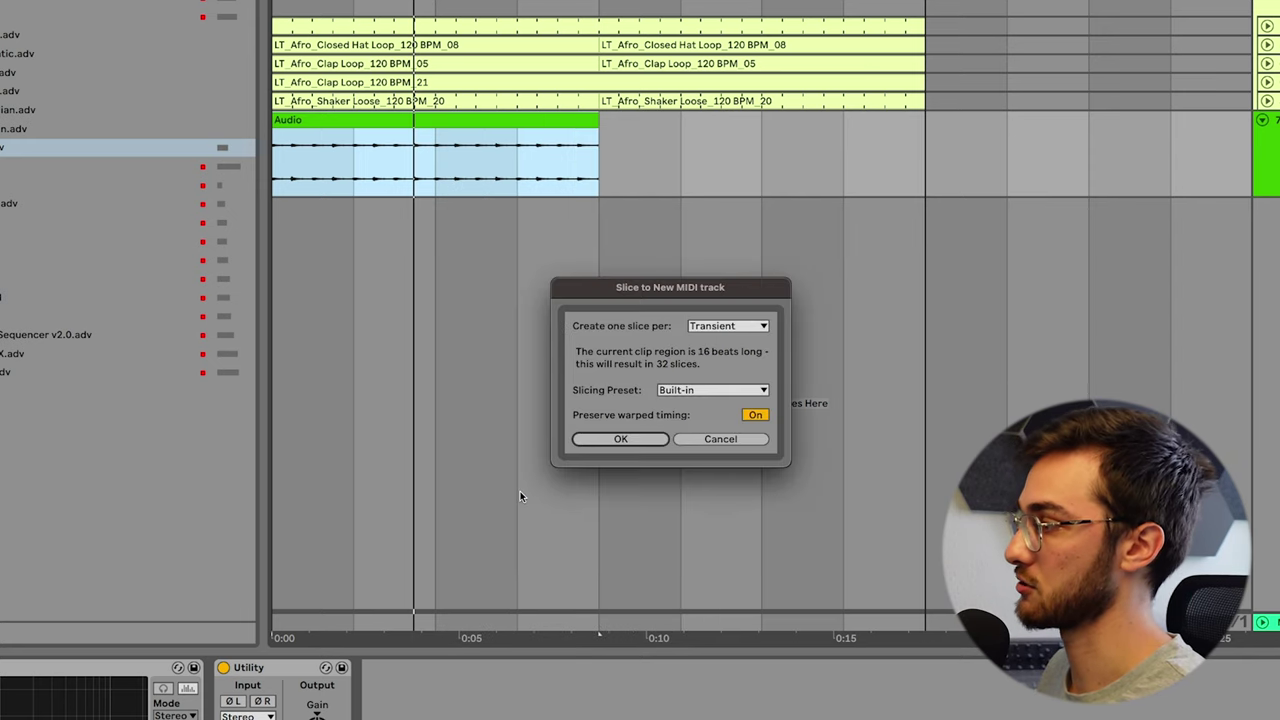
click(716, 333)
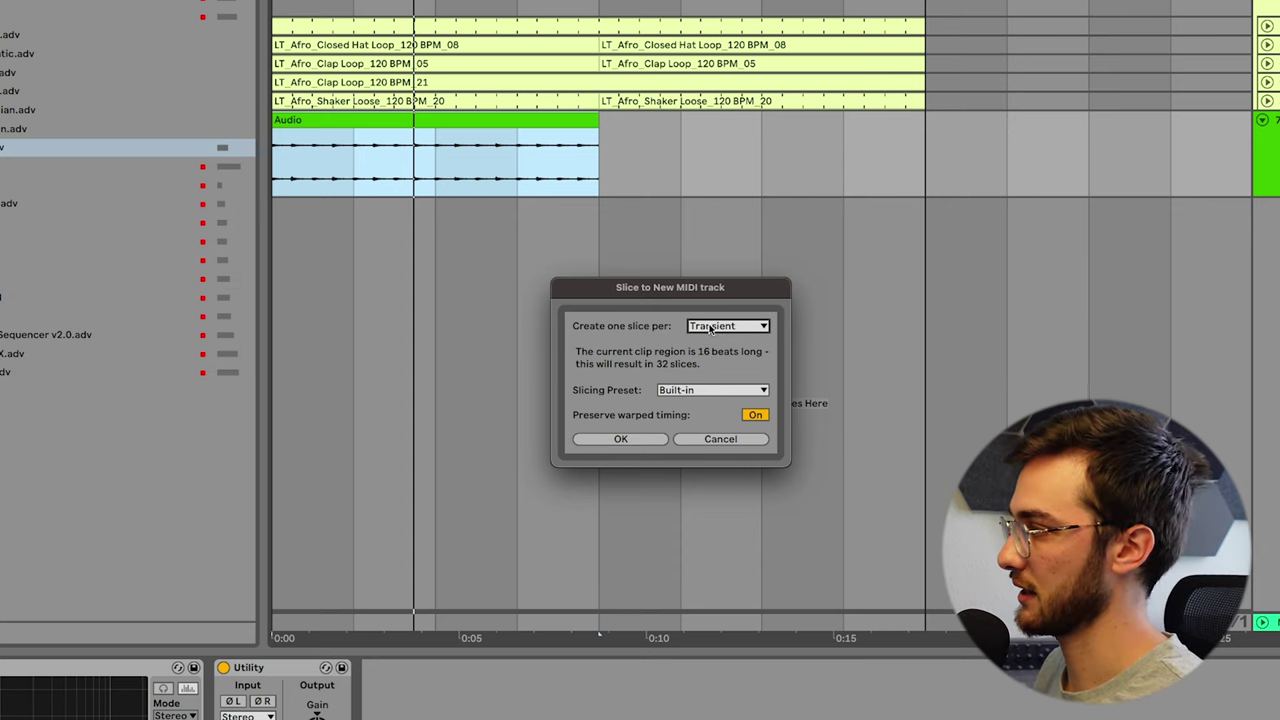
click(715, 330)
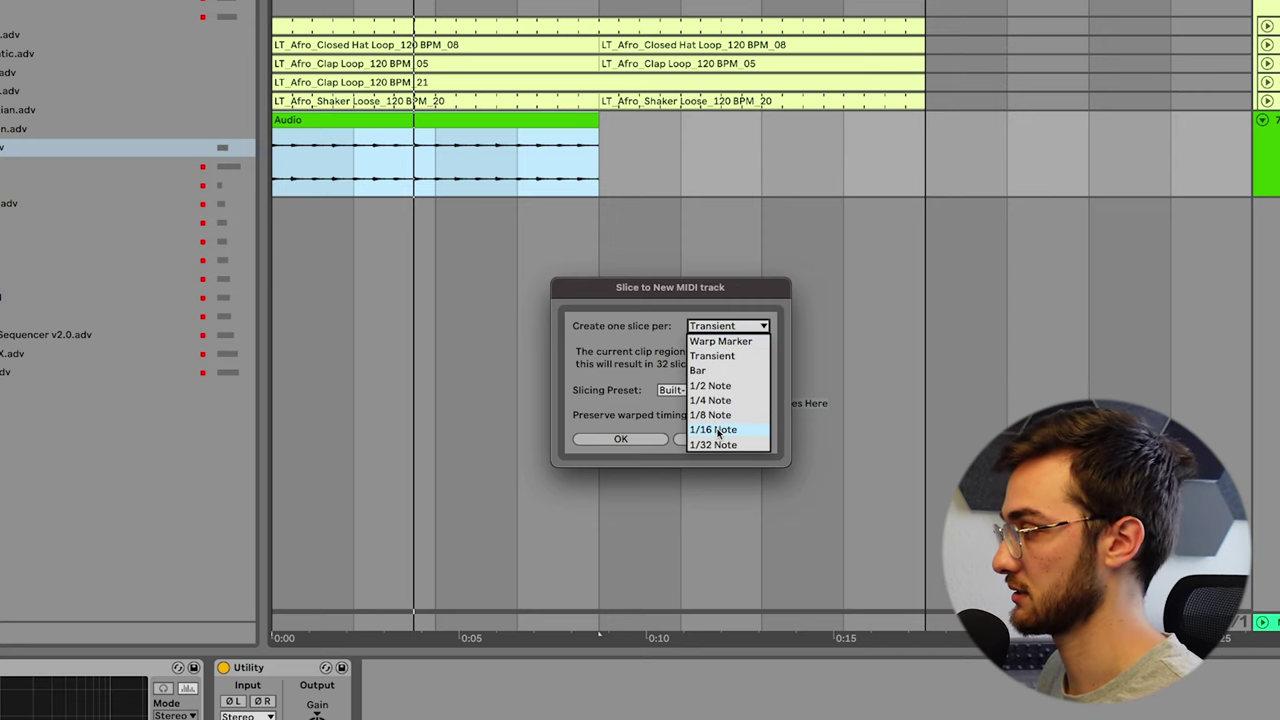
click(722, 357)
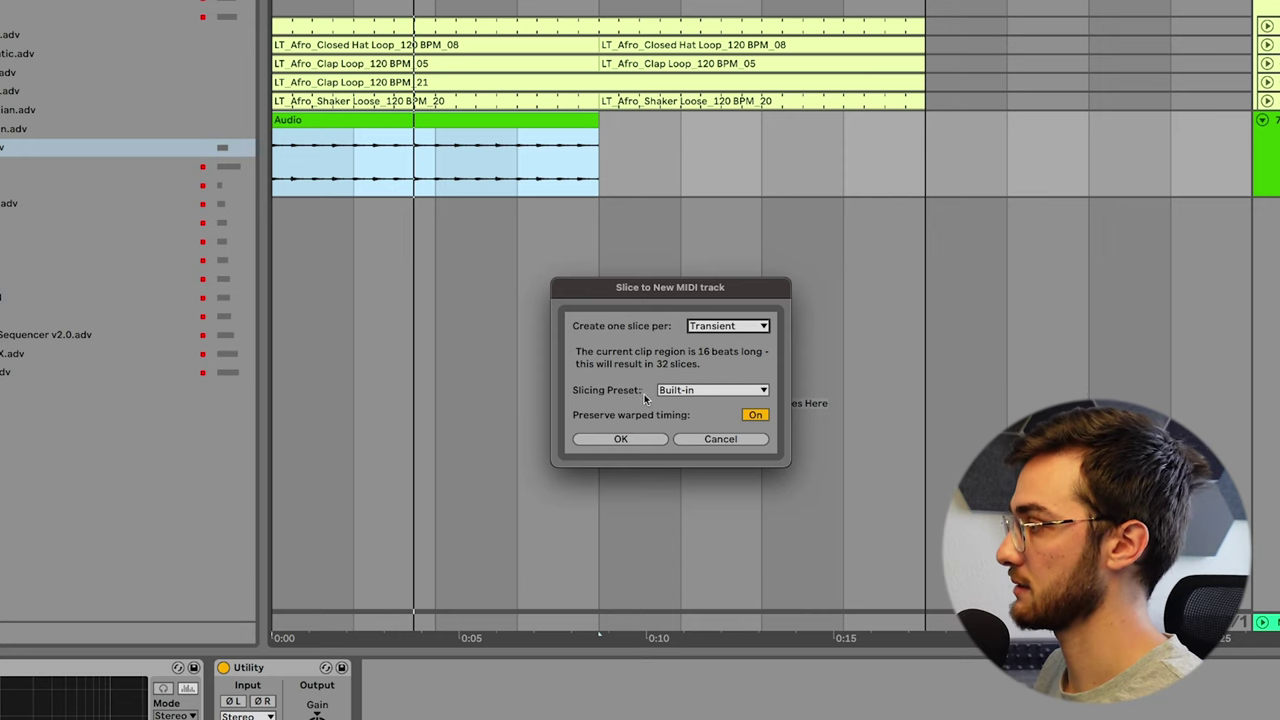
click(675, 392)
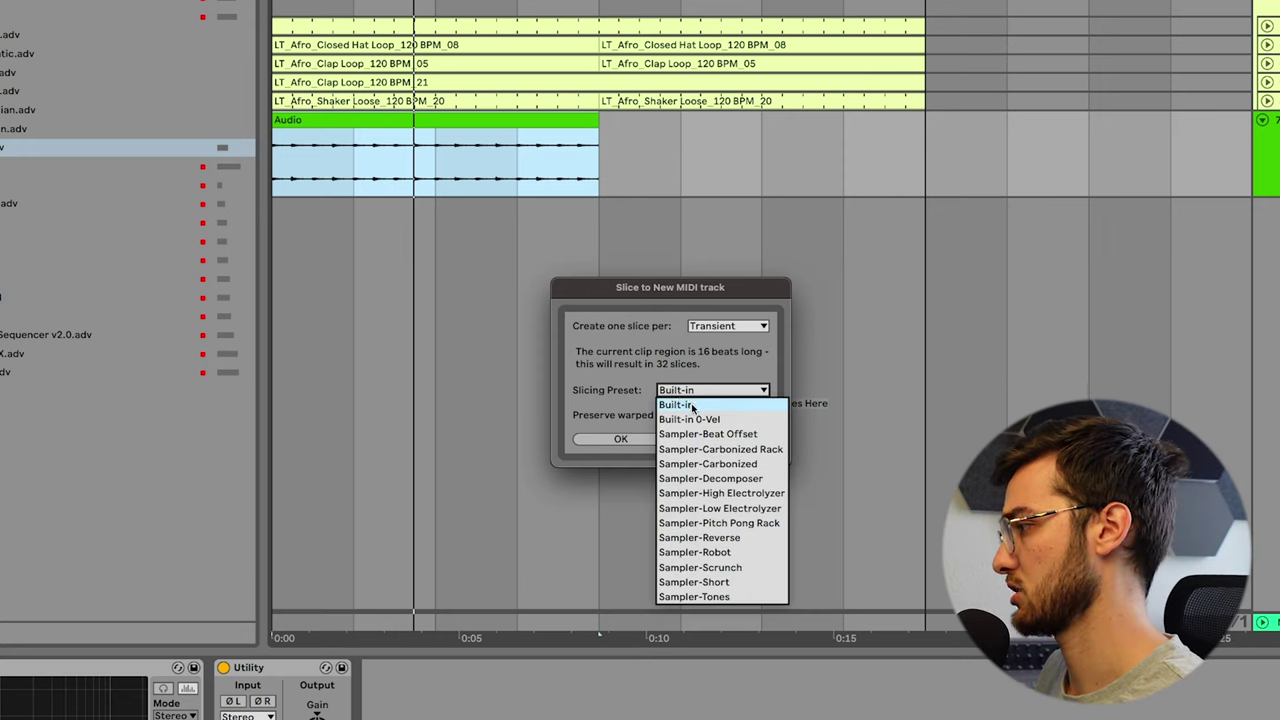
click(726, 523)
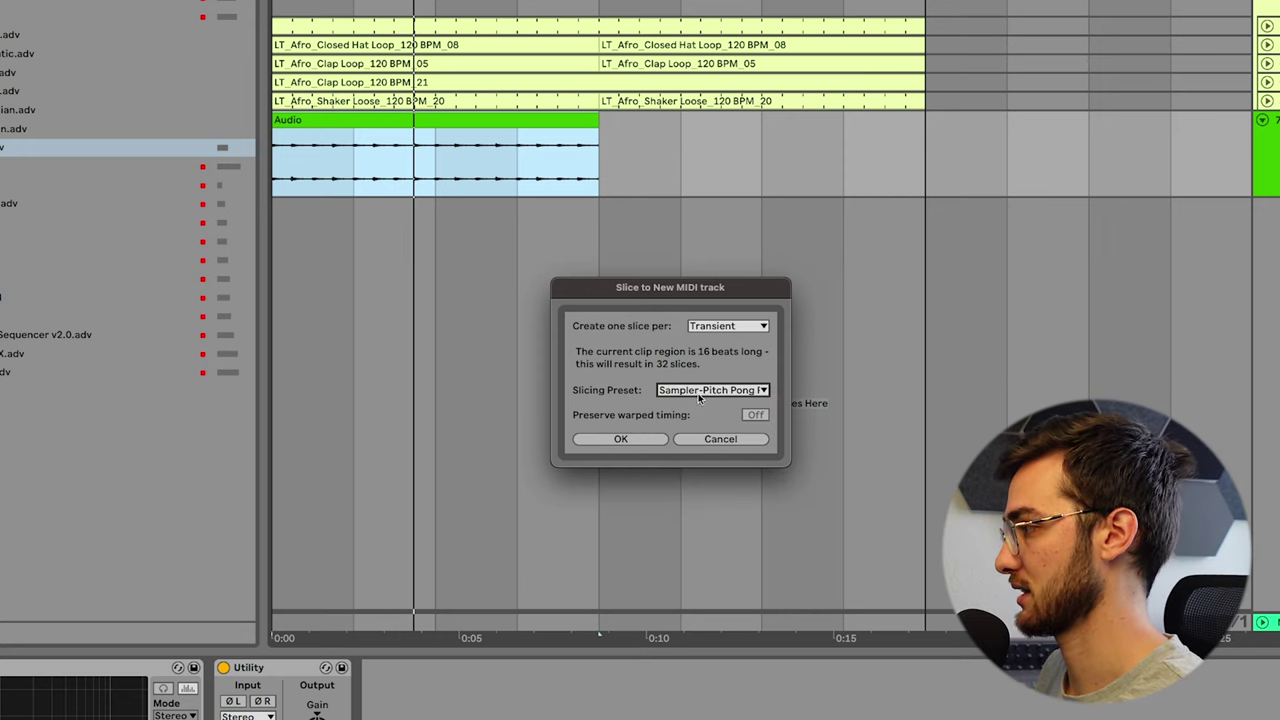
click(636, 439)
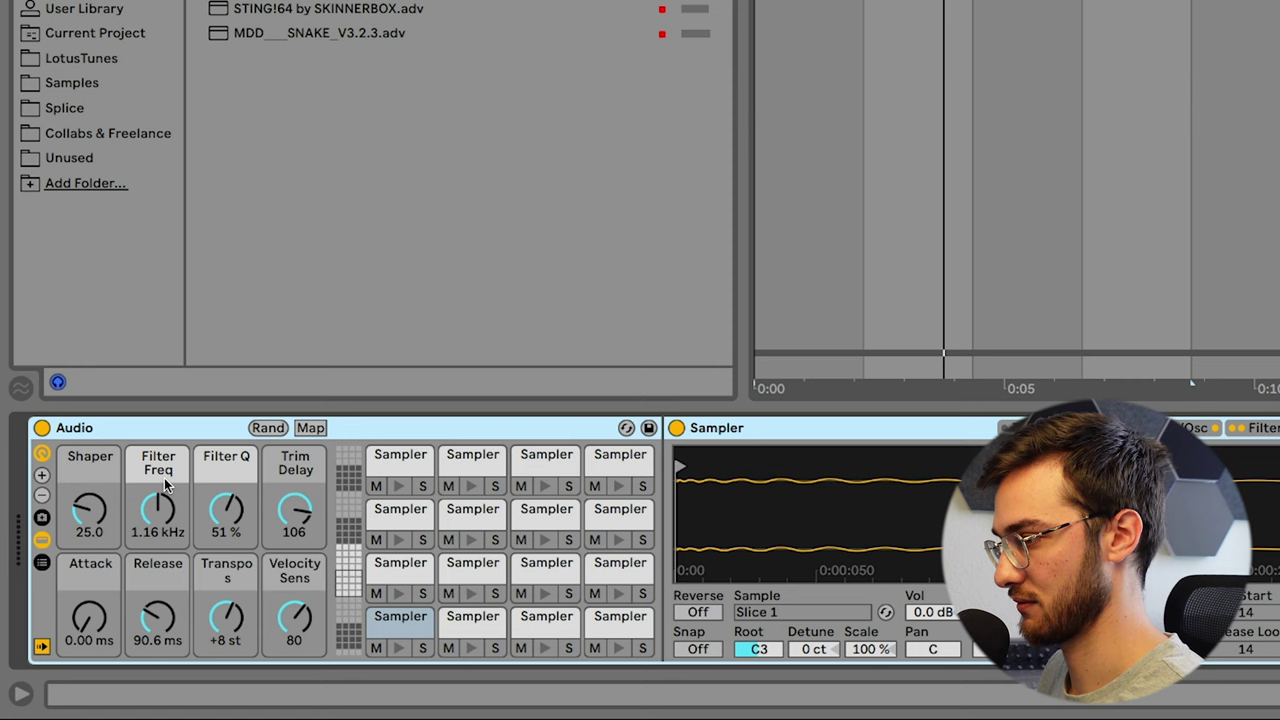
Inspect several slice pads in the new drum rack and play the sliced MIDI clip.
click(463, 510)
click(464, 566)
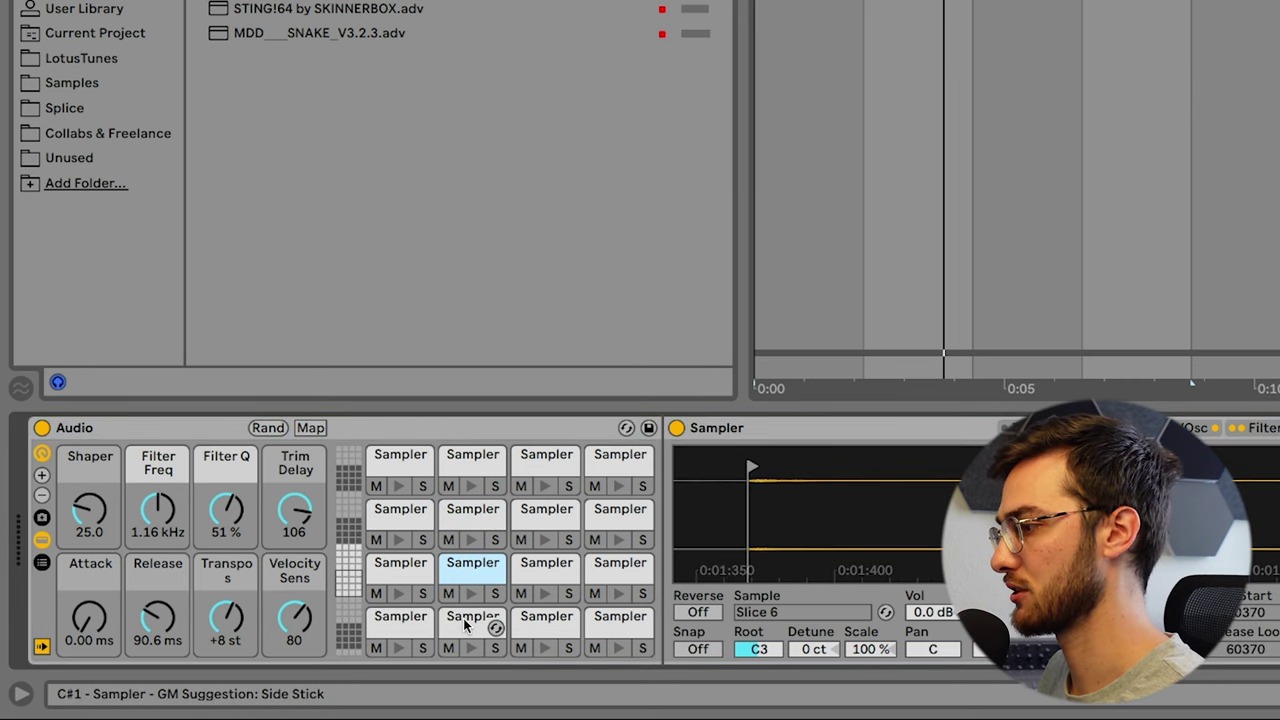
click(463, 618)
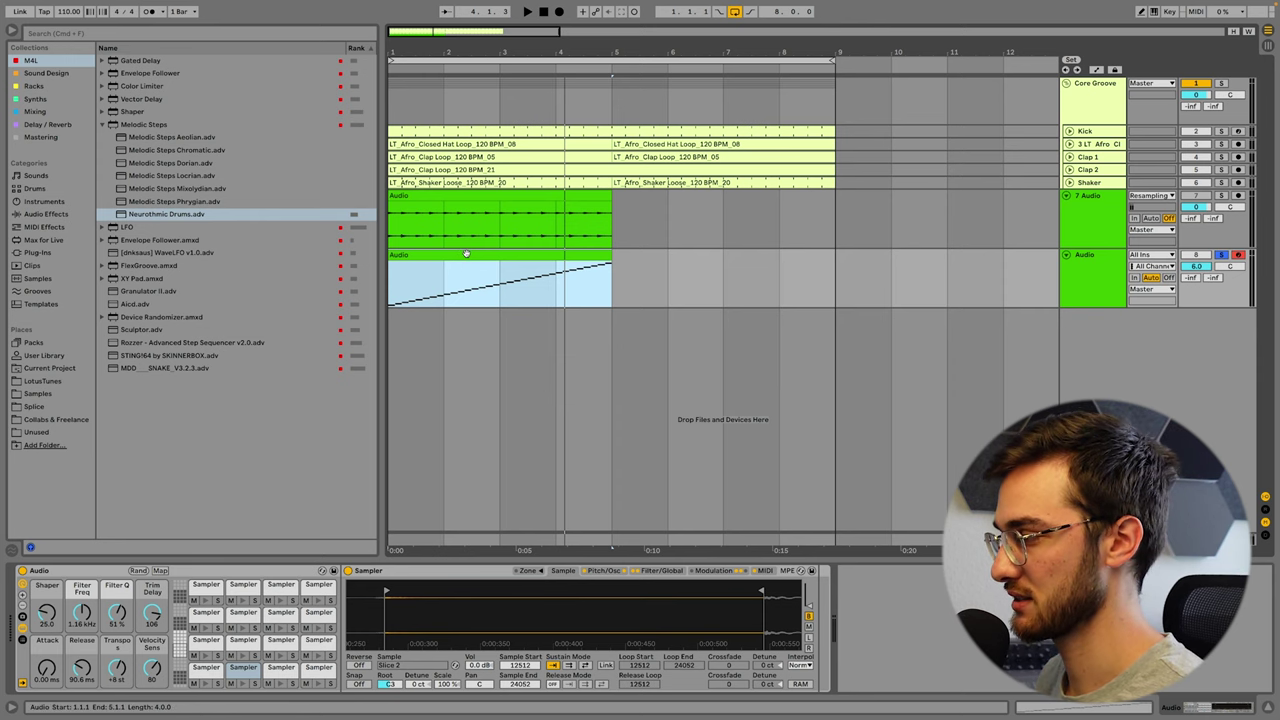
key(space)
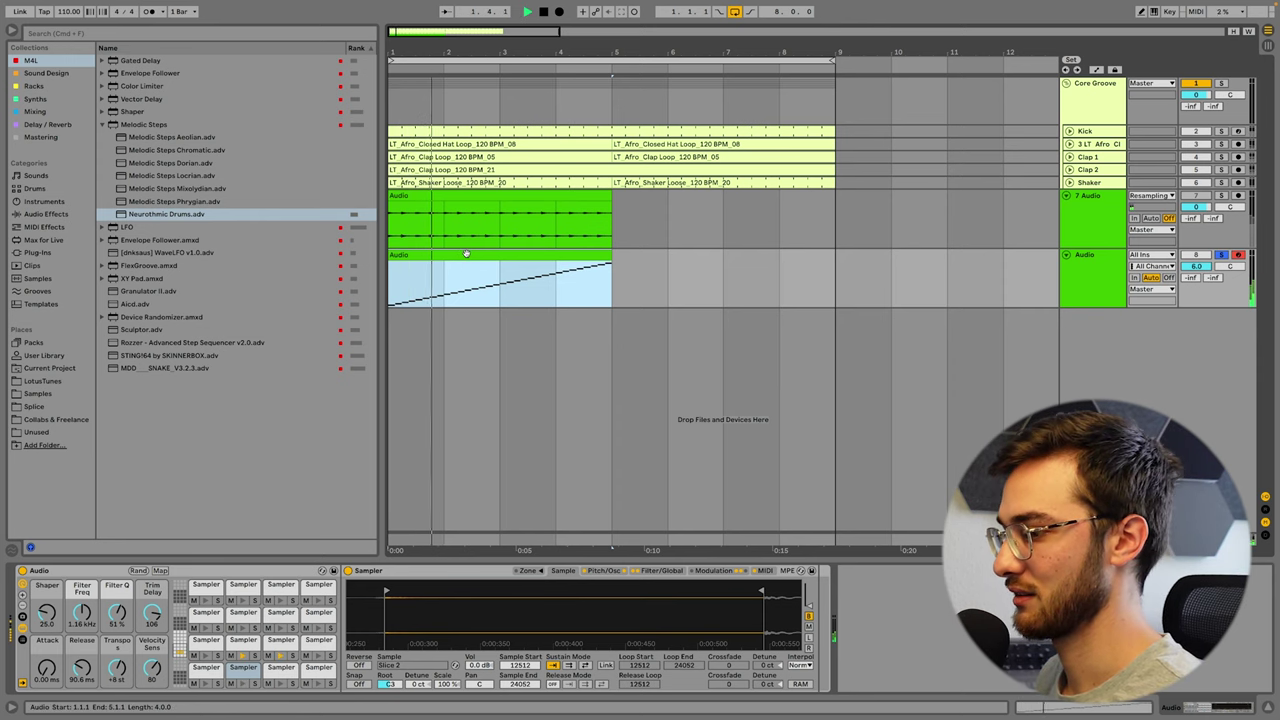
key(space)
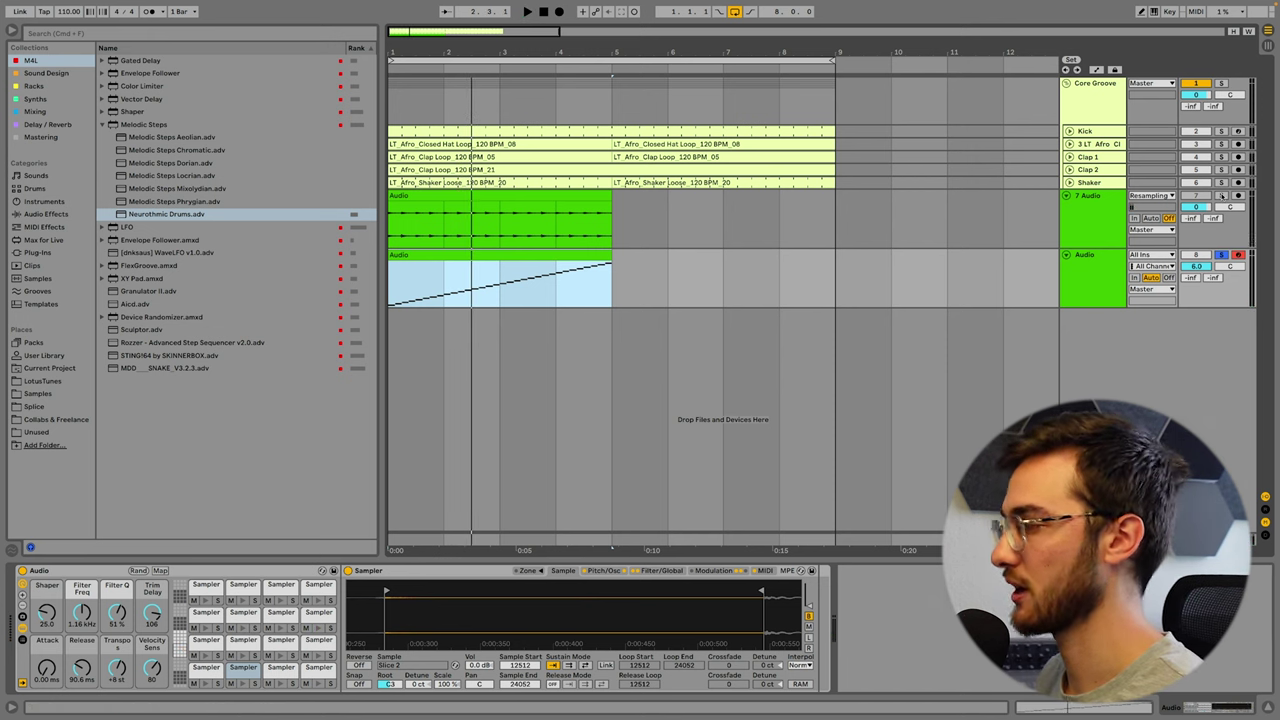
Compare the original recording with the sliced track by soloing each one in turn during playback.
click(1222, 196)
click(1223, 255)
key(space)
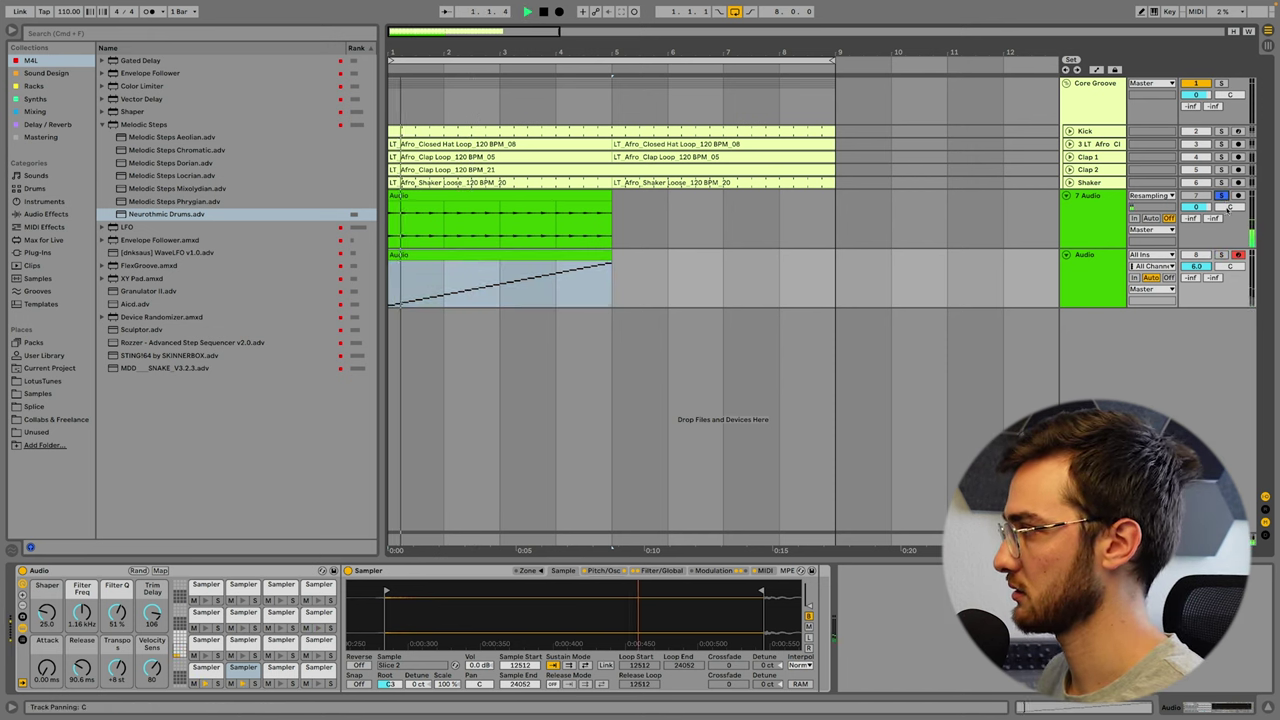
click(1223, 255)
key(space)
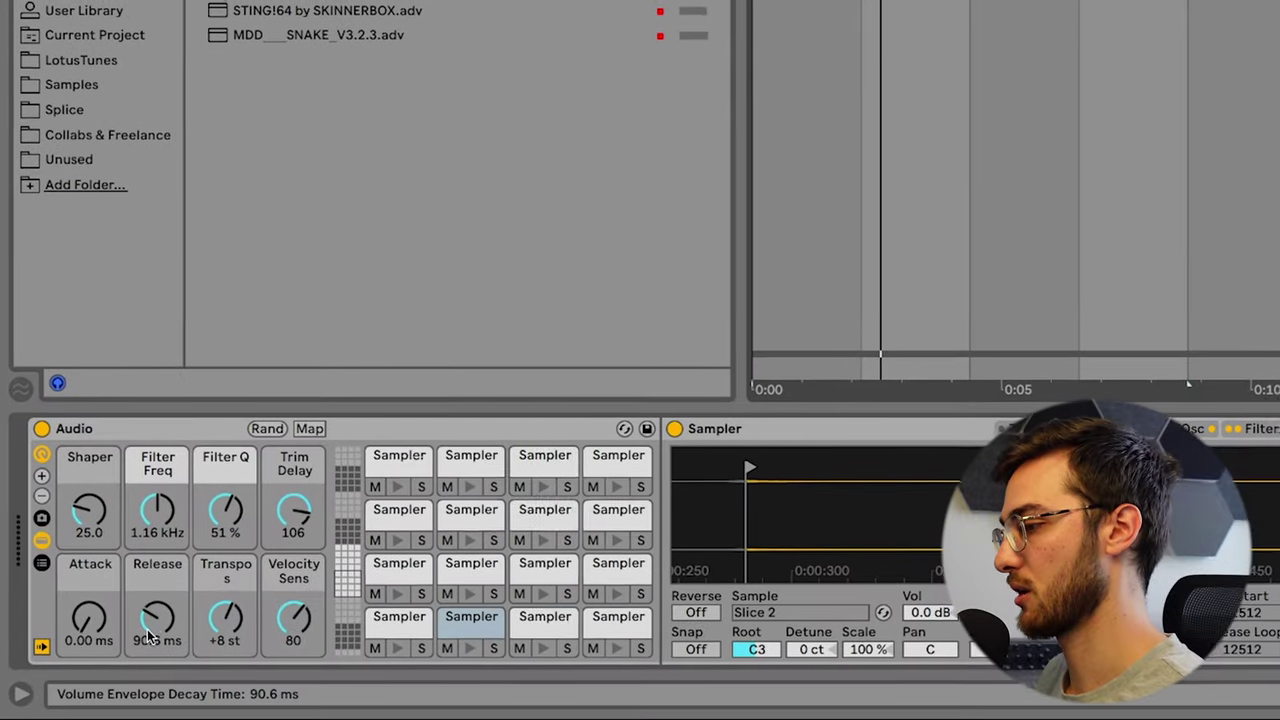
Set the drum rack macros to Attack 6.44 ms, Release 371 ms, Transpose -24 st, Velocity Sens 35 and Trim Delay 38.
drag(82, 668, 82, 645)
drag(157, 617, 226, 657)
drag(301, 608, 301, 640)
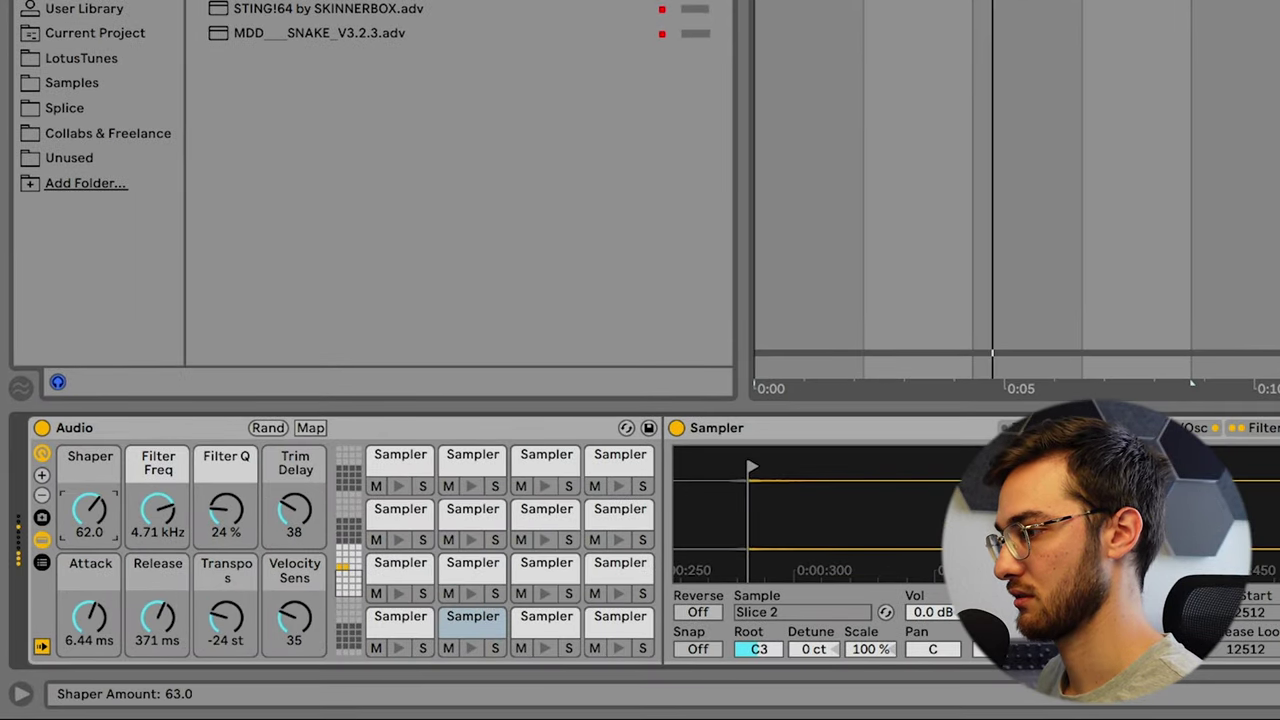
Set the rack's Shaper macro to 51, Filter Freq to 3.73 kHz and Filter Q to 47 % while listening to the slices.
drag(89, 510, 89, 530)
drag(157, 505, 155, 475)
key(space)
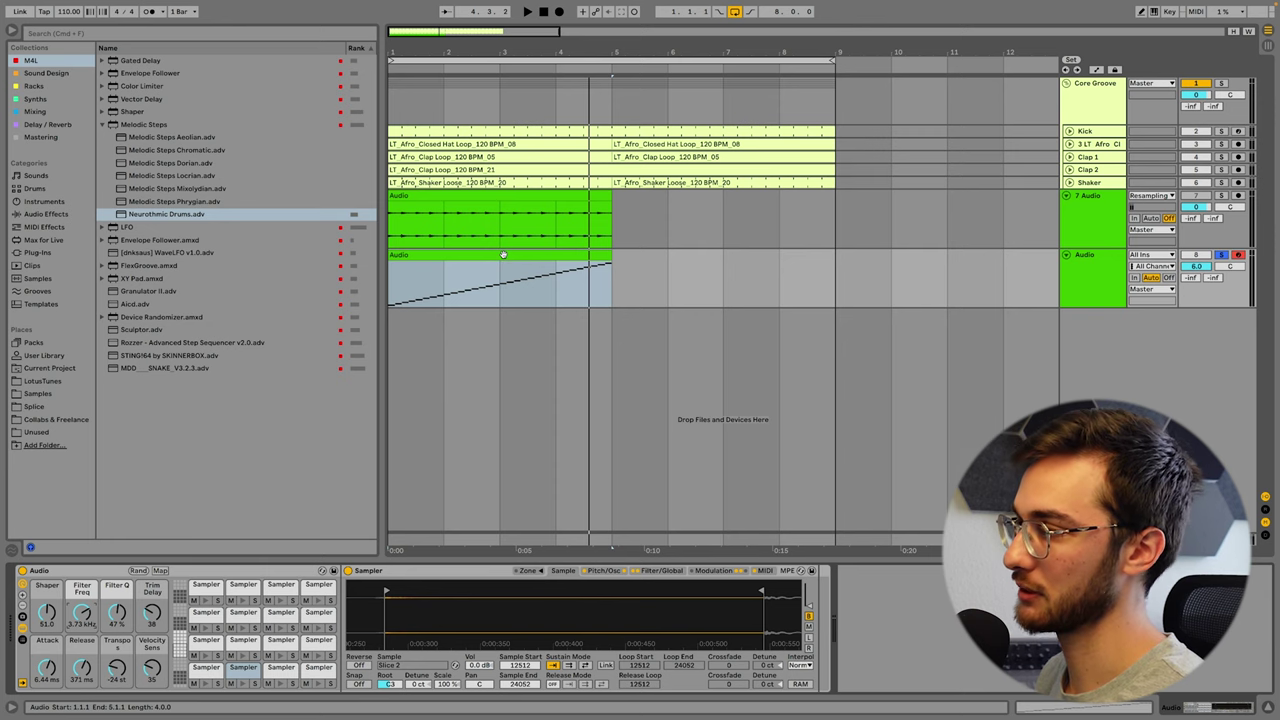
Open the sliced MIDI clip on the rack track and examine its first ascending slice notes.
click(503, 254)
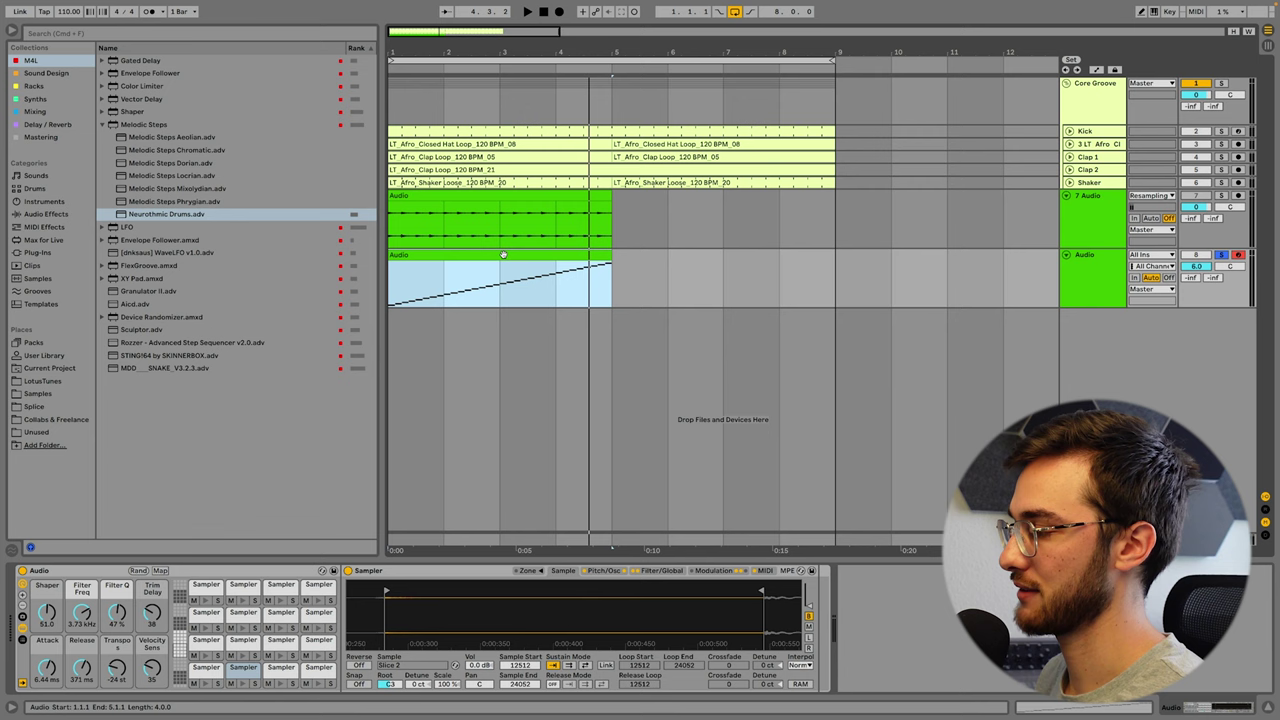
double_click(418, 303)
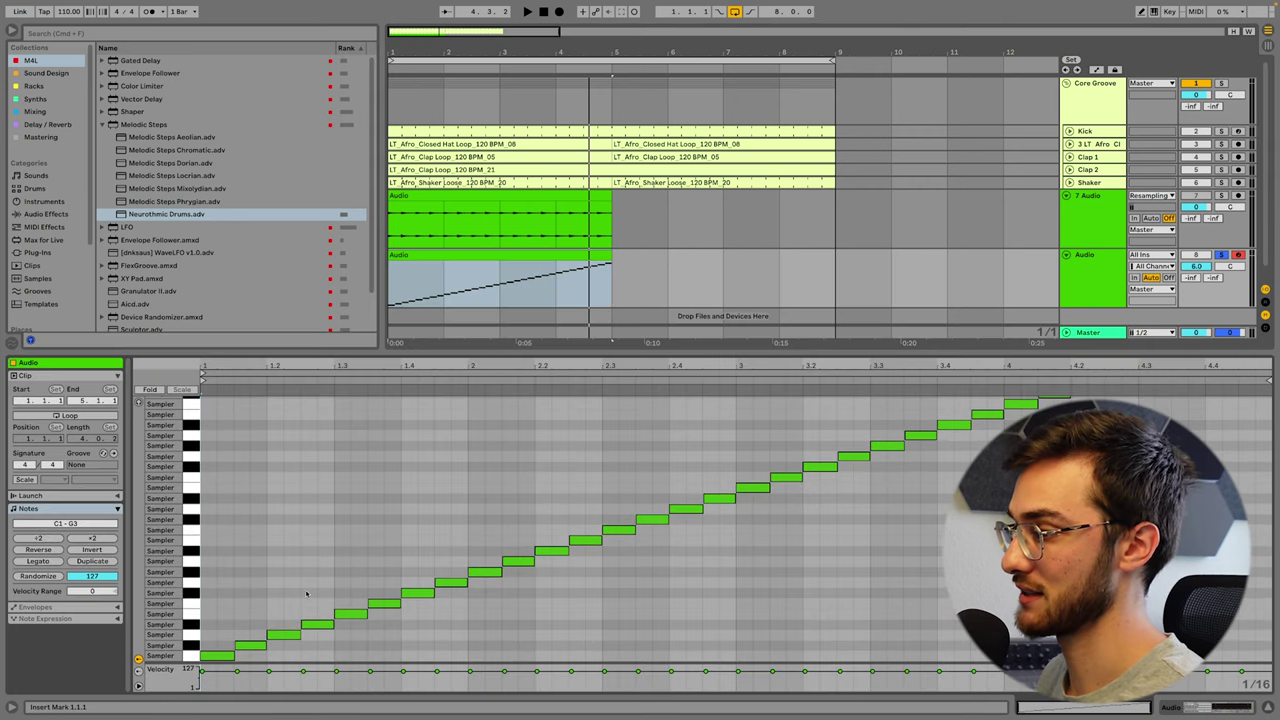
click(218, 655)
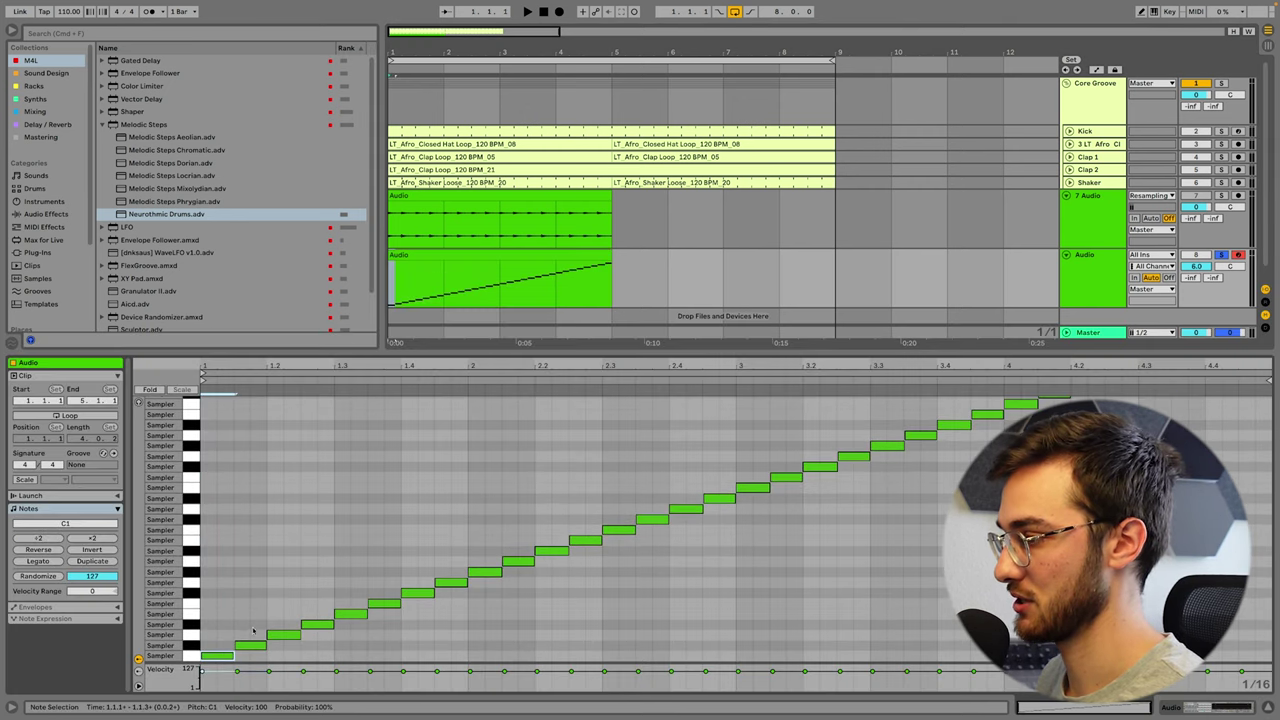
click(251, 645)
click(283, 635)
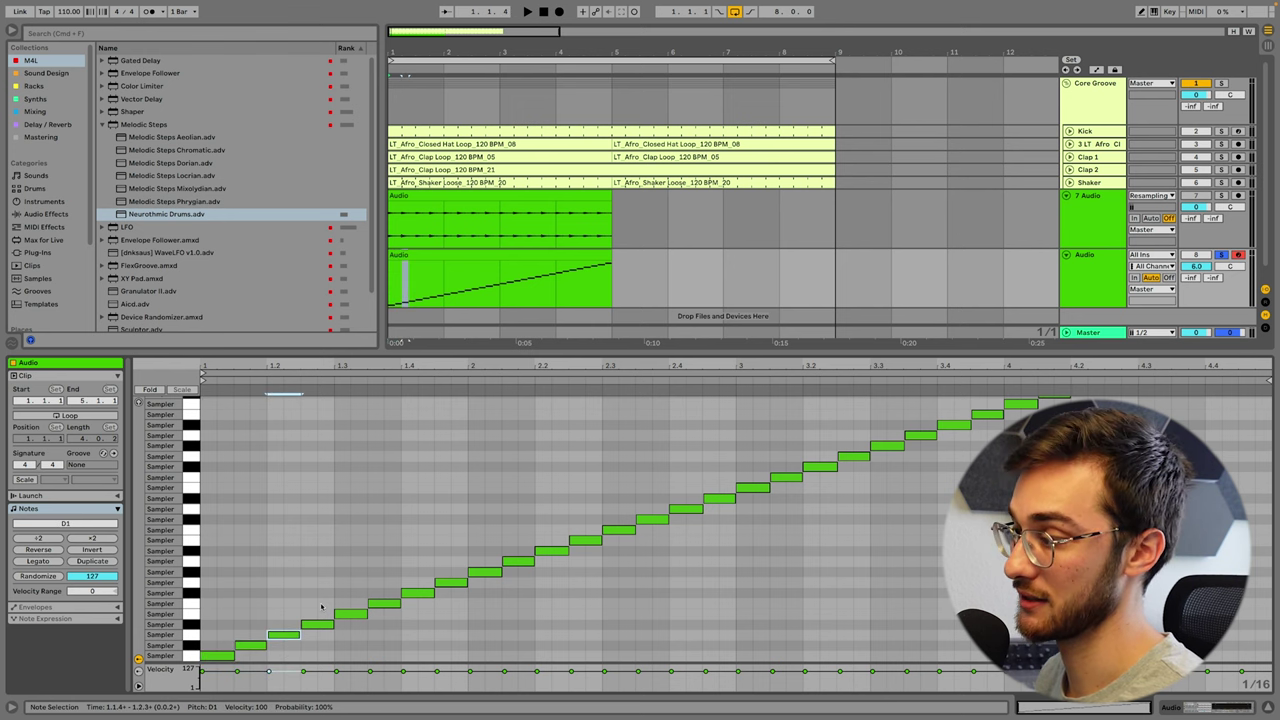
drag(218, 603, 291, 654)
Delete the sliced MIDI clip from the rack track and select the emptied range from bar 1 to bar 5.
key(shift+Tab)
click(422, 256)
click(452, 263)
key(Delete)
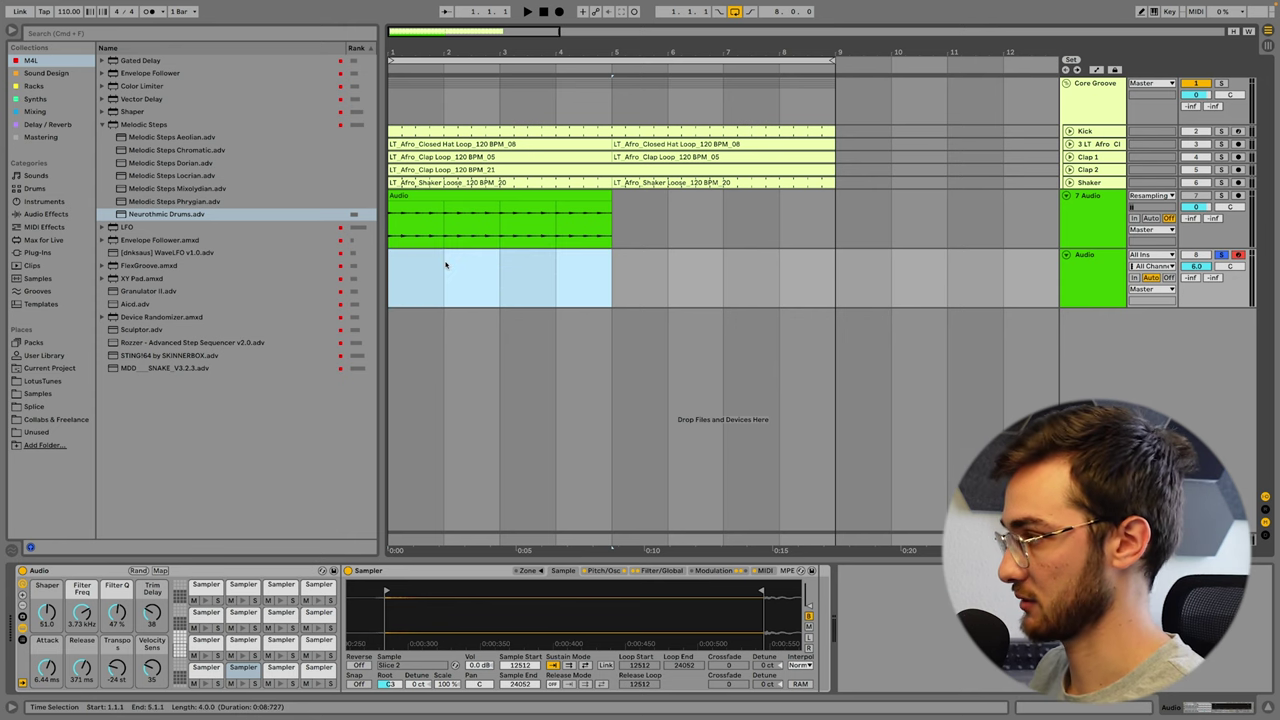
click(412, 268)
key(Left)
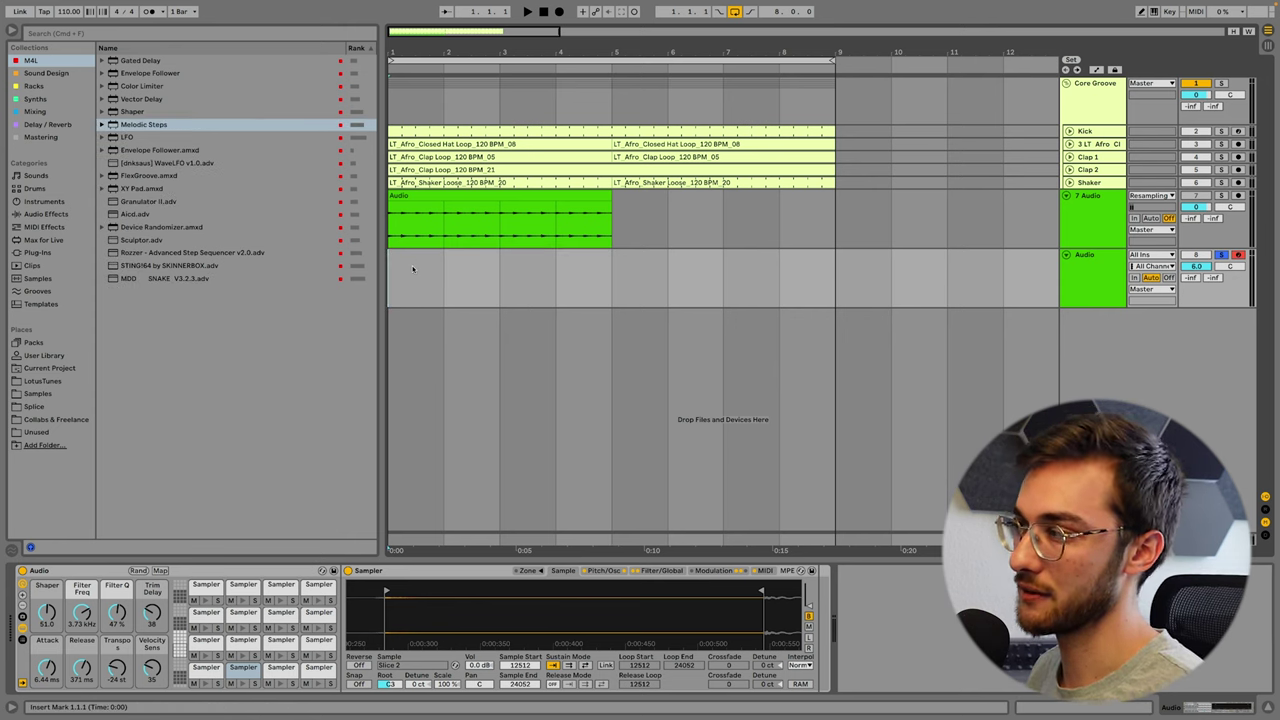
drag(407, 273, 588, 280)
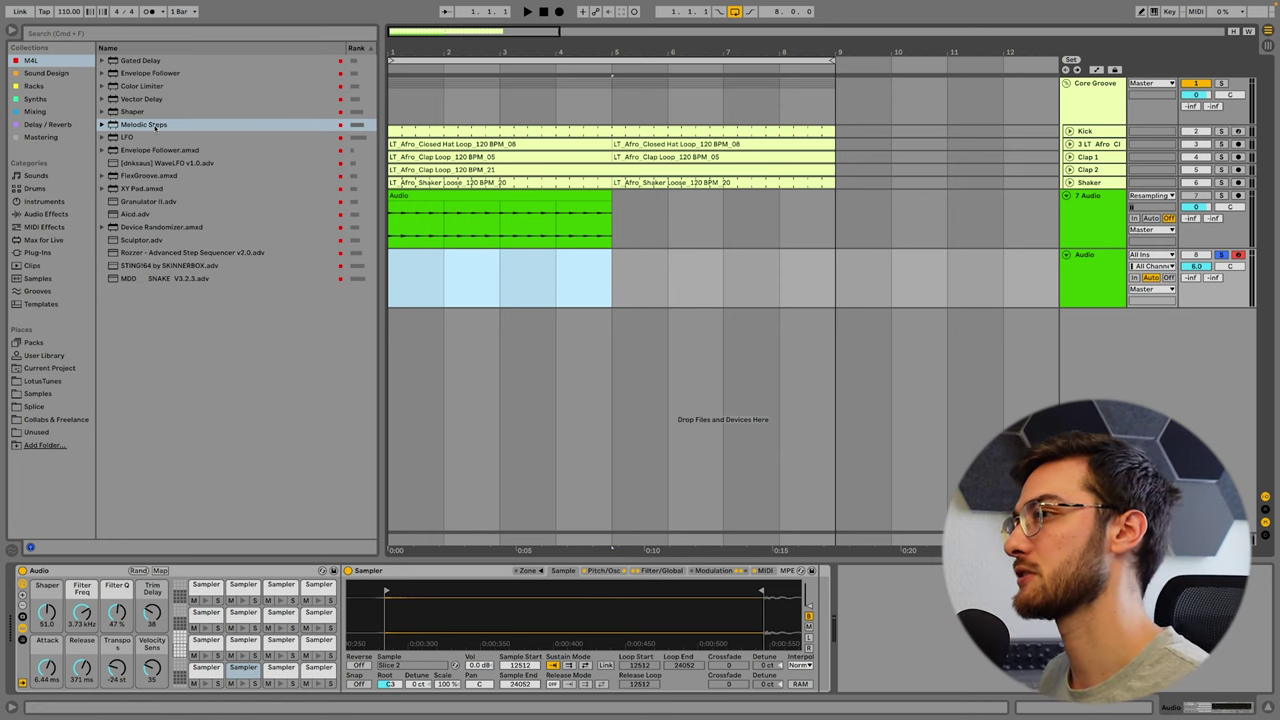
Add the Melodic Steps preset Neurothmic Drums to the sliced track, ahead of the drum rack.
click(153, 125)
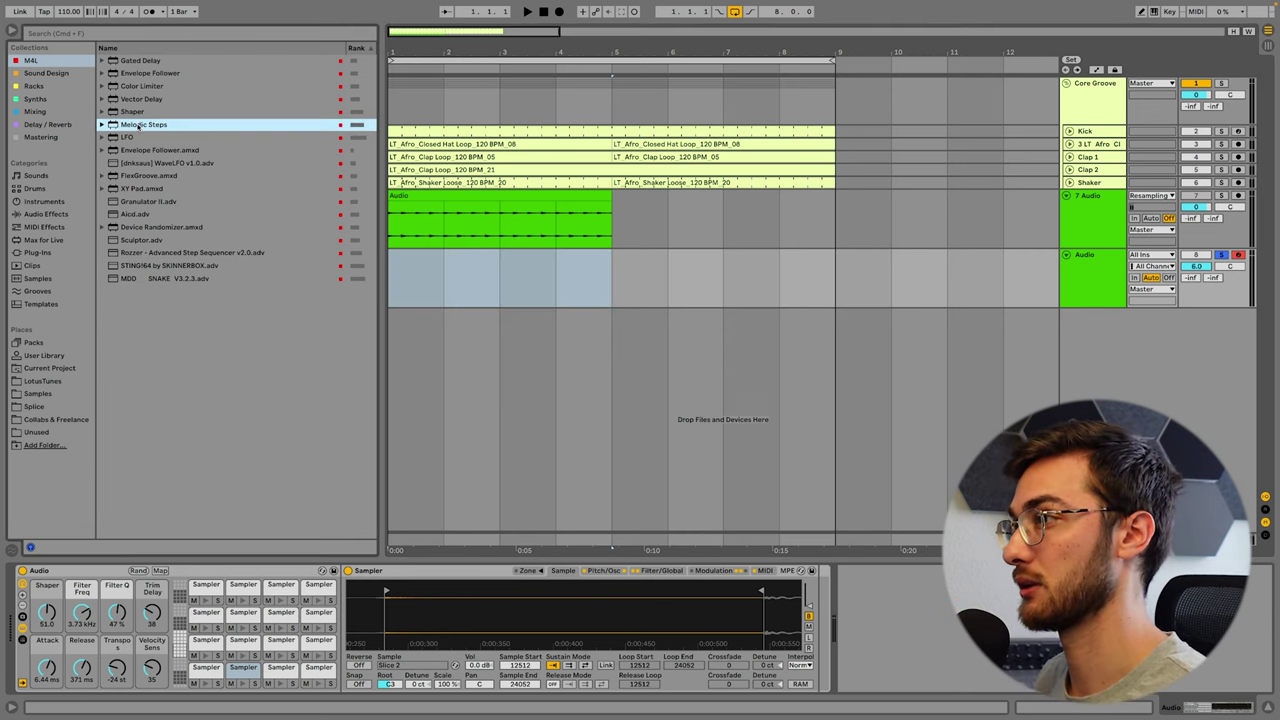
click(141, 126)
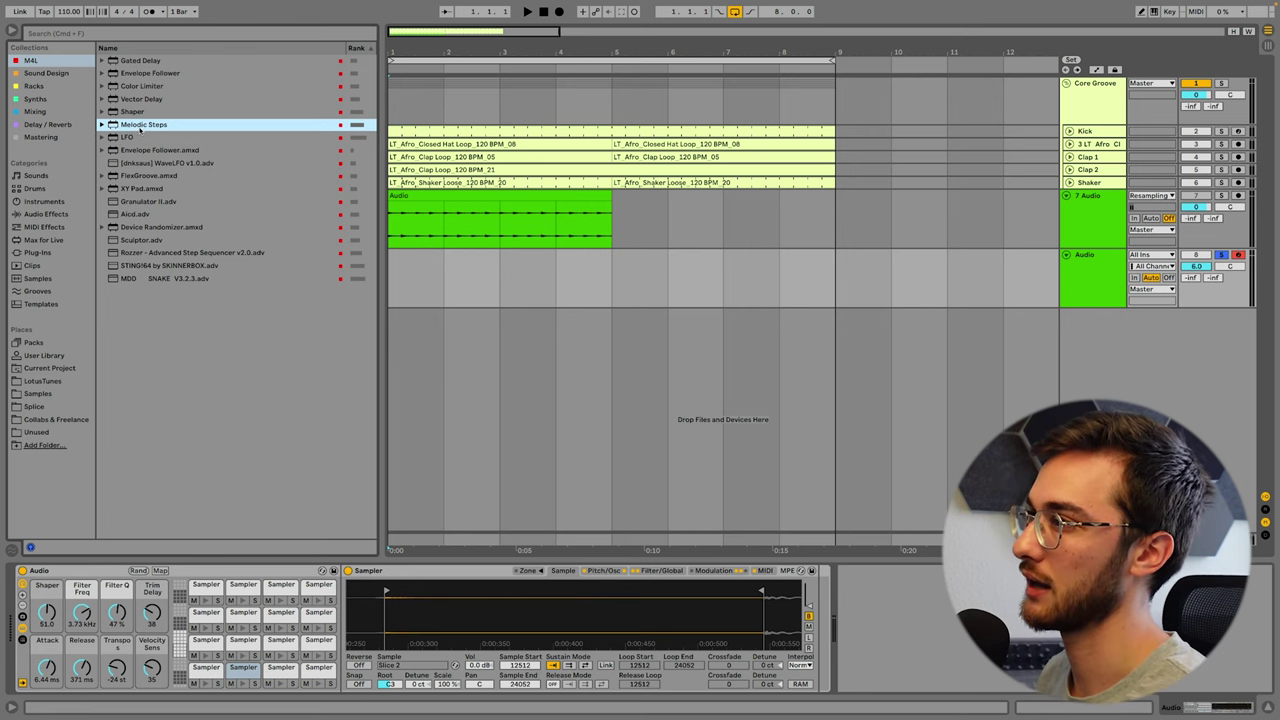
drag(141, 130, 36, 616)
click(102, 125)
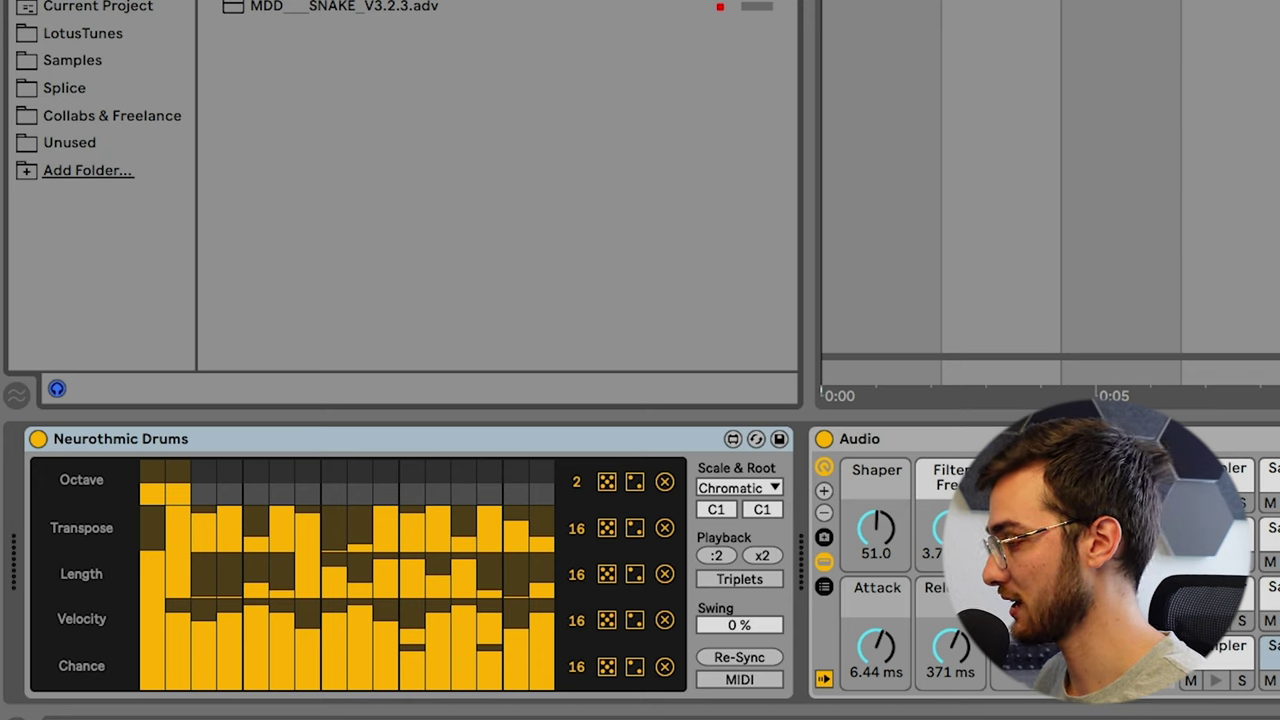
Play the generated pattern and set the rack macros to Shaper 78, Filter Freq 604 Hz and Filter Q 37 %.
key(space)
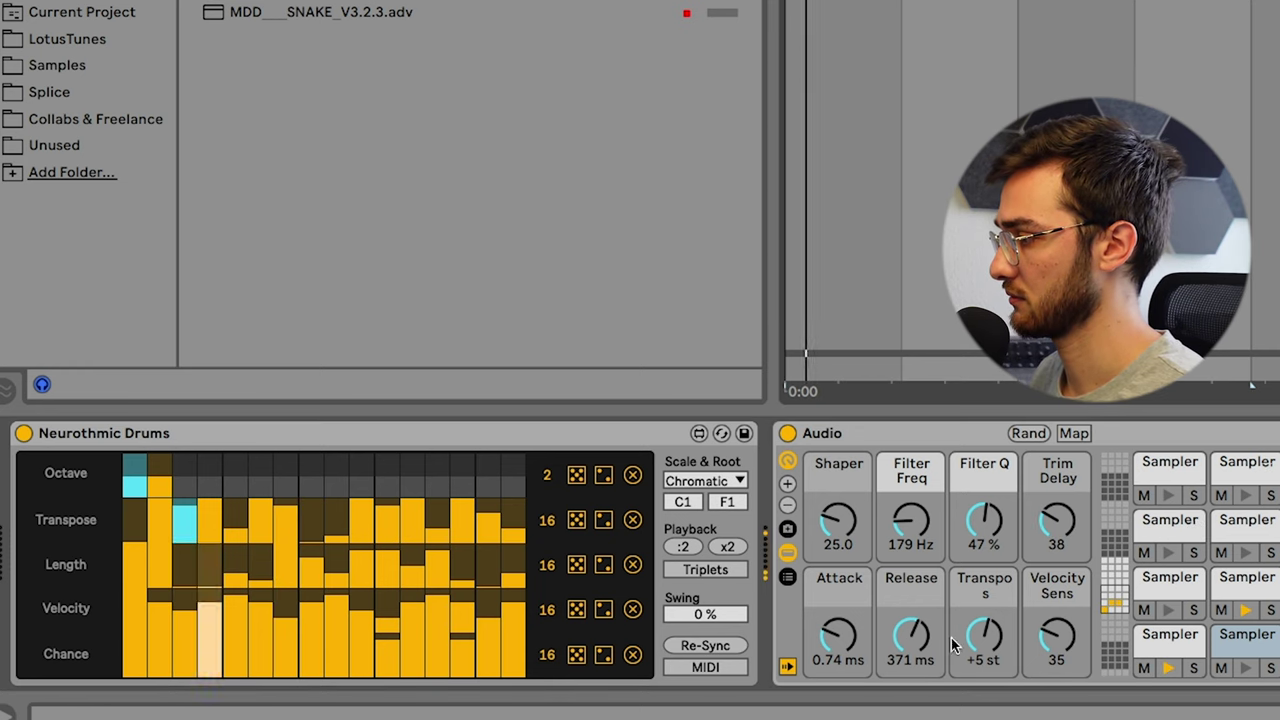
drag(984, 640, 918, 600)
drag(980, 528, 980, 500)
mouse_move(911, 528)
mouse_down()
mouse_move(911, 492)
mouse_move(911, 508)
mouse_up()
drag(855, 541, 855, 505)
Set the rack macros to Attack 14.3 ms, Release 994 ms, Transpose +9 st, Velocity Sens 88 and Trim Delay 89.
drag(838, 640, 838, 625)
drag(984, 640, 984, 655)
drag(1057, 637, 1057, 592)
drag(1057, 525, 1057, 481)
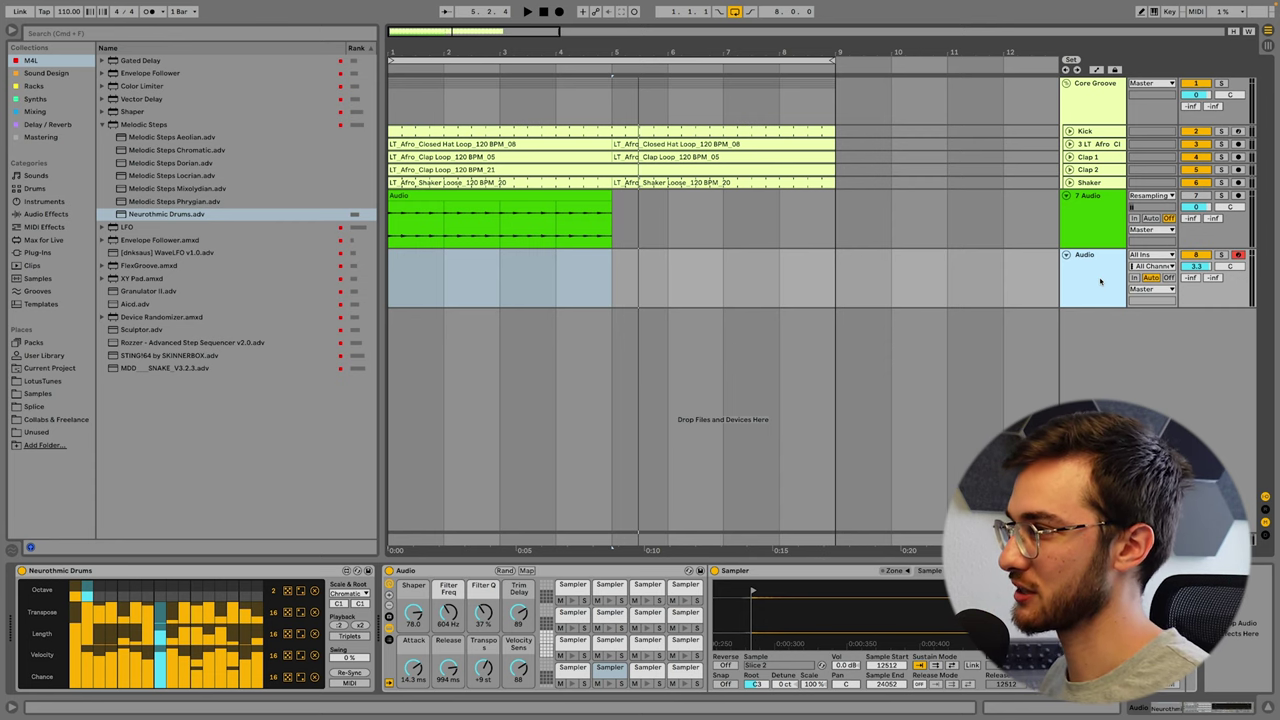
Find the LFO device in the browser, add it after the drum rack and map it to the Shaper macro.
click(78, 36)
text(lfo)
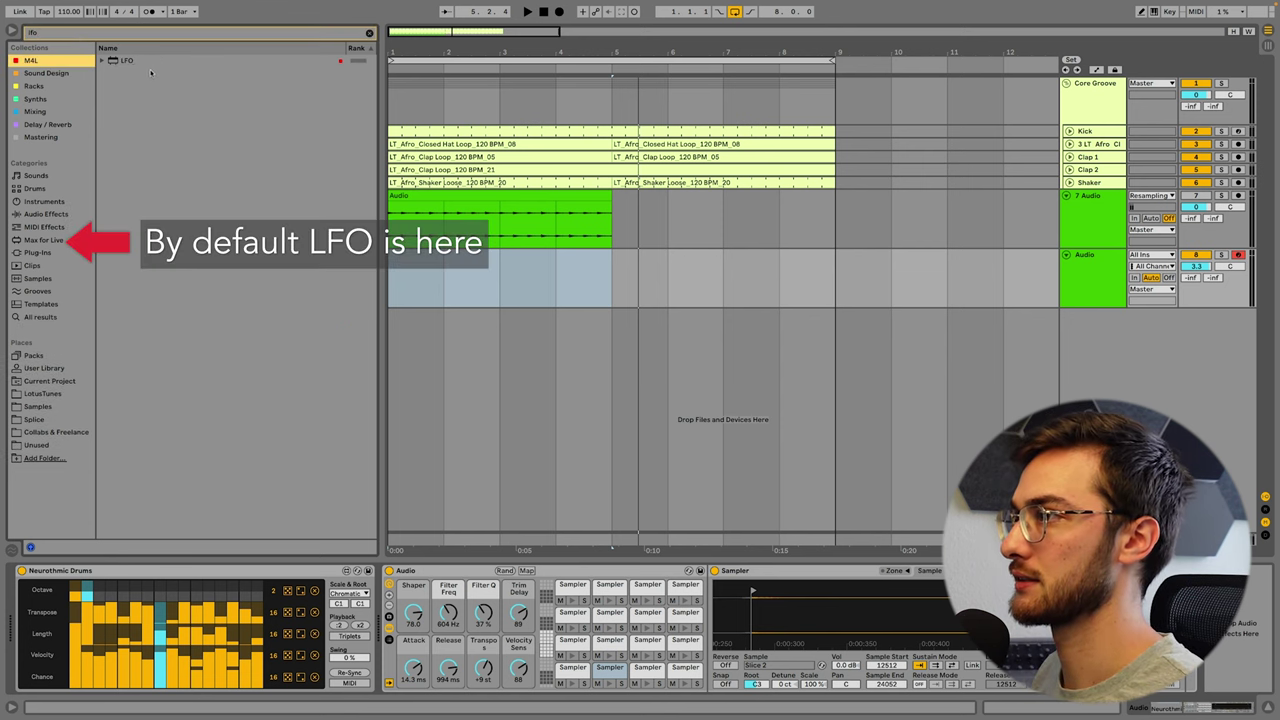
click(119, 61)
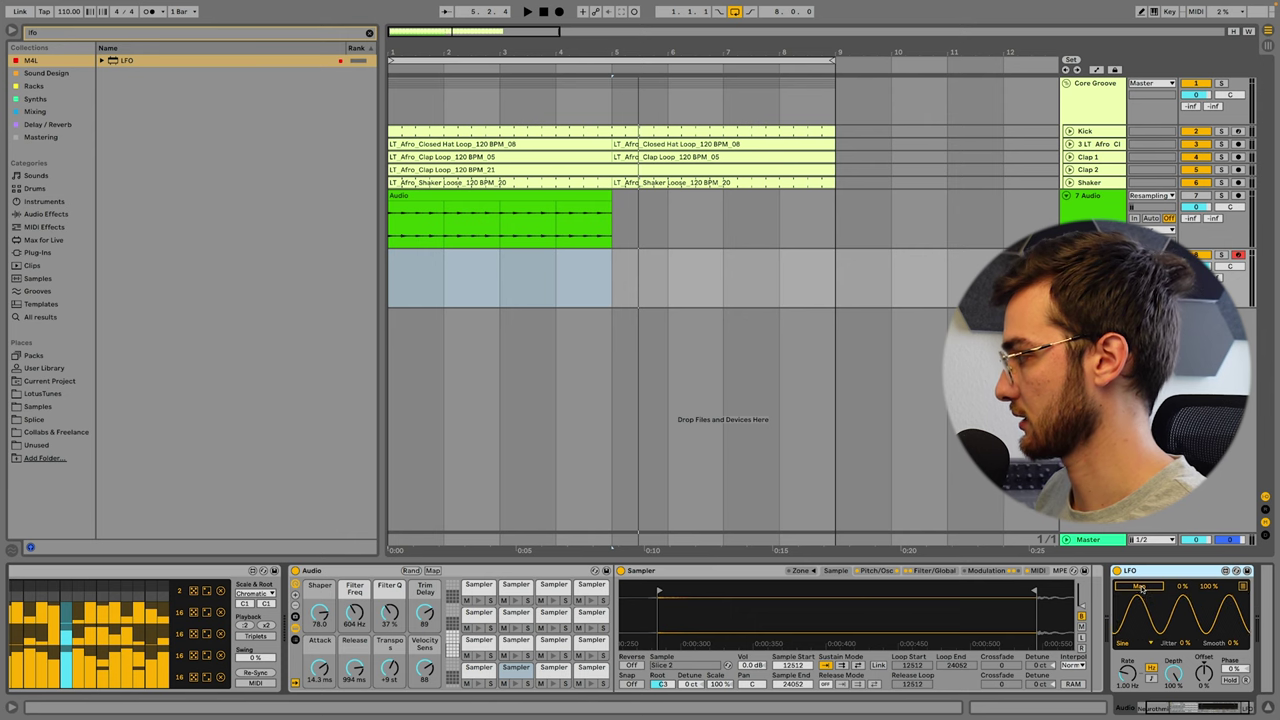
click(1139, 586)
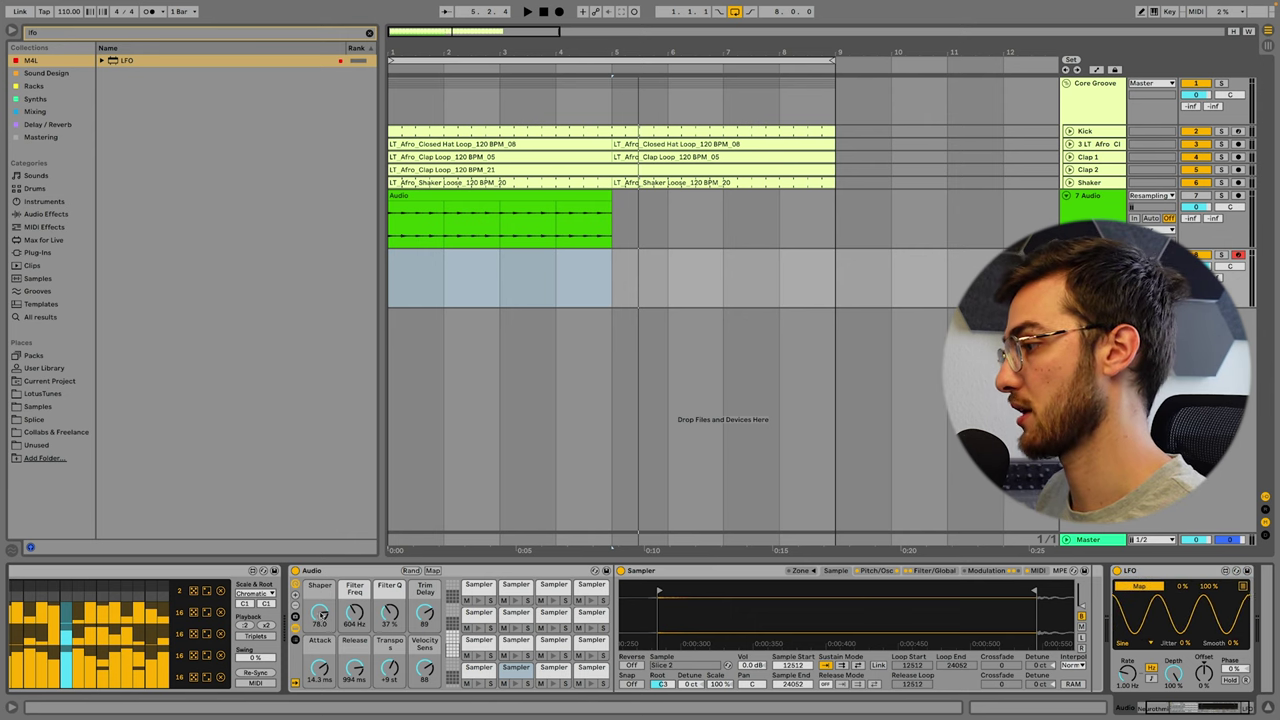
click(320, 614)
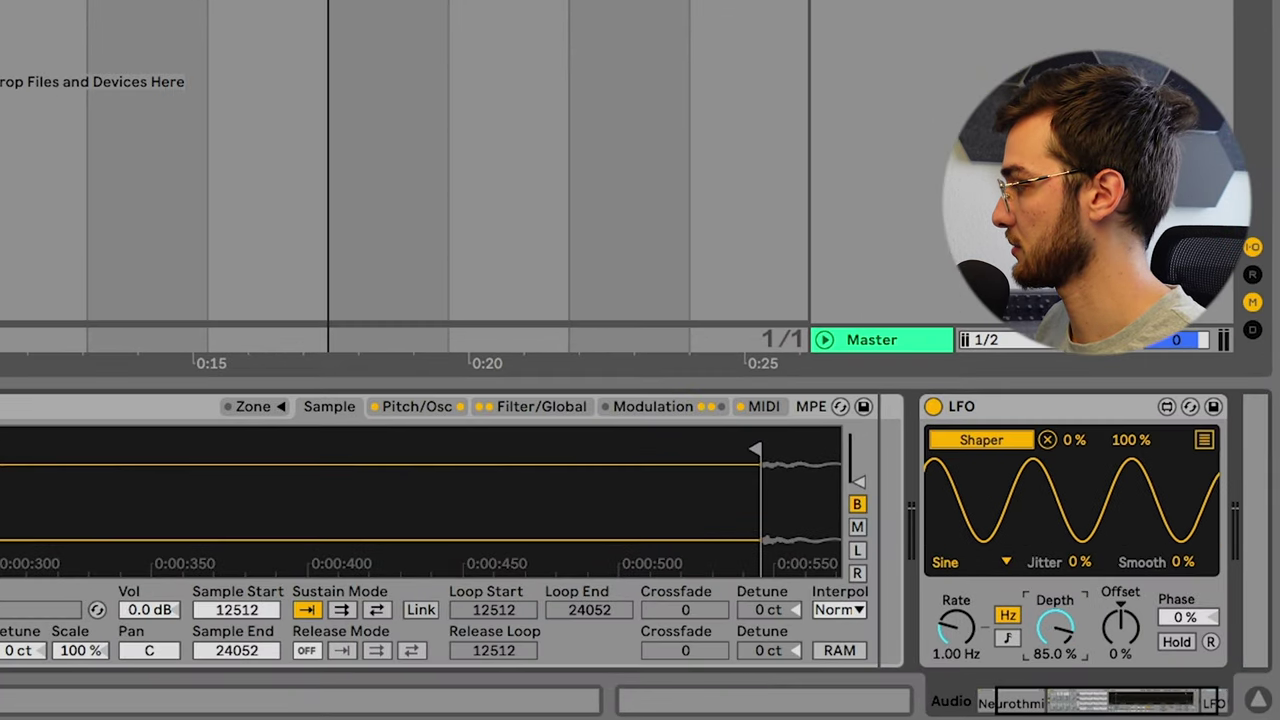
Set the LFO depth to 25.2 % and also map it to Filter Q, Filter Freq, Transpose, Velocity Sens and Trim Delay.
drag(1055, 627, 1055, 710)
scroll(1094, 456, right, 2)
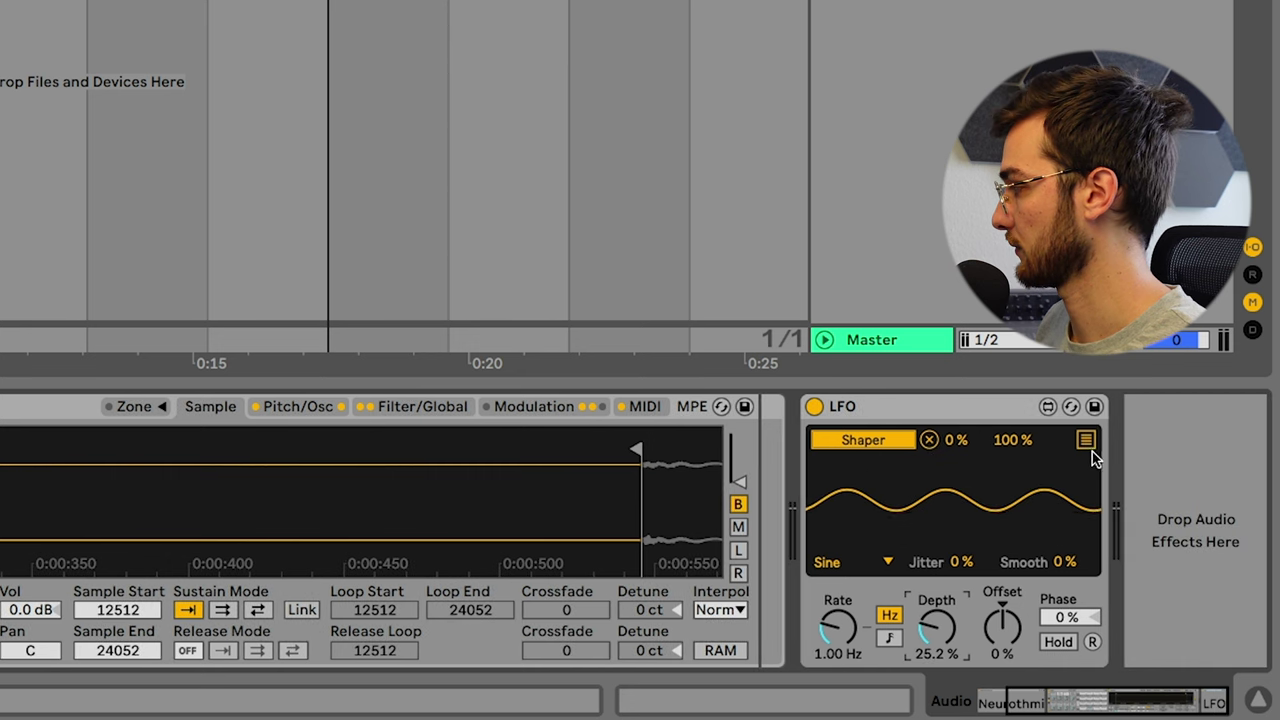
click(1086, 443)
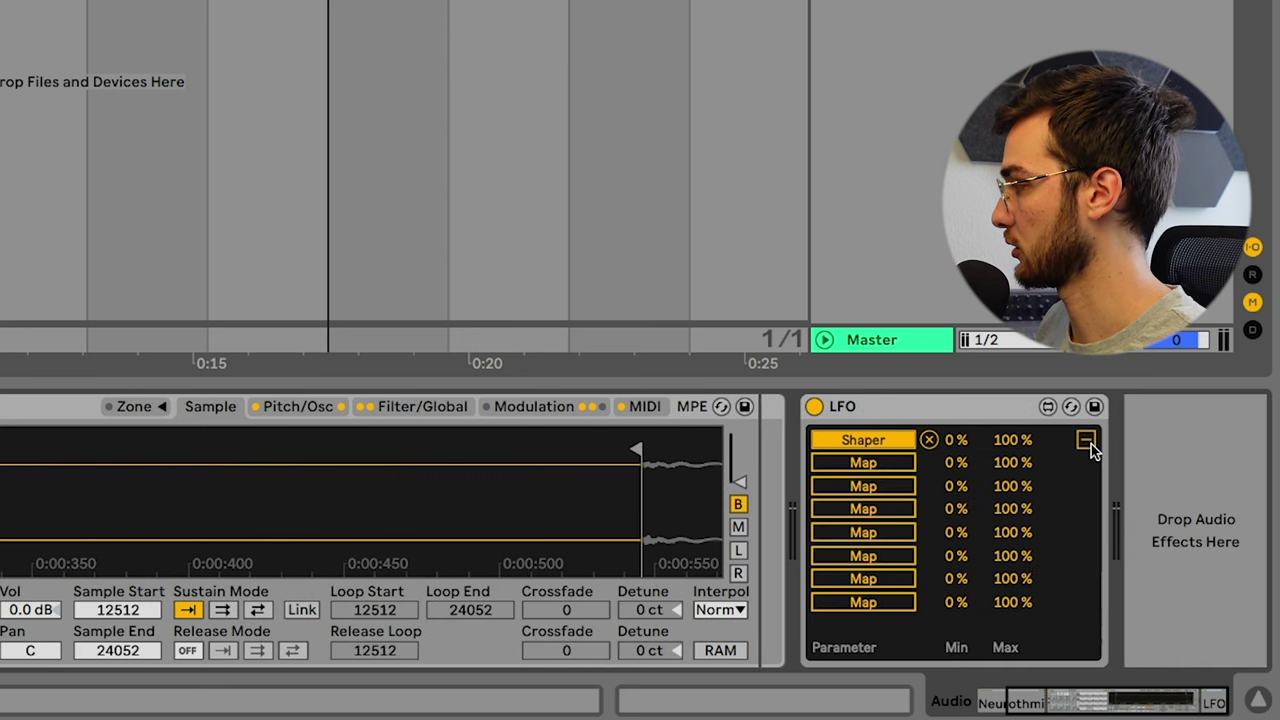
click(886, 464)
click(242, 497)
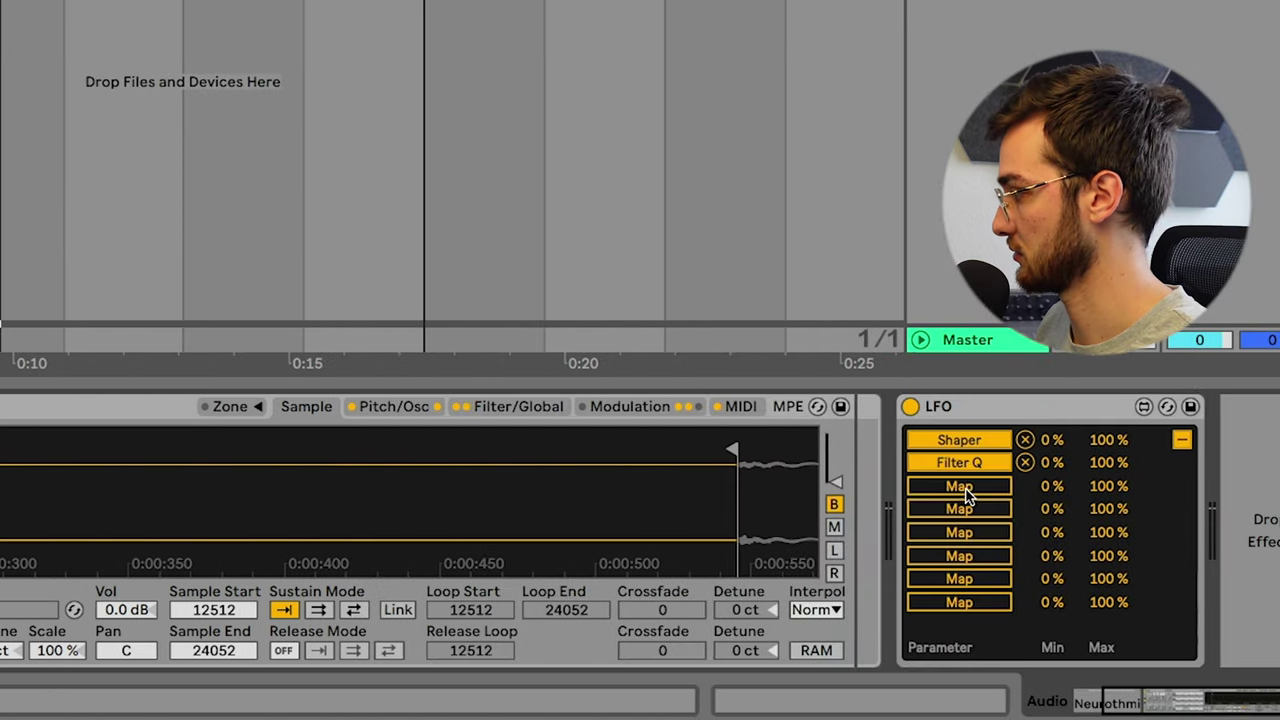
click(959, 486)
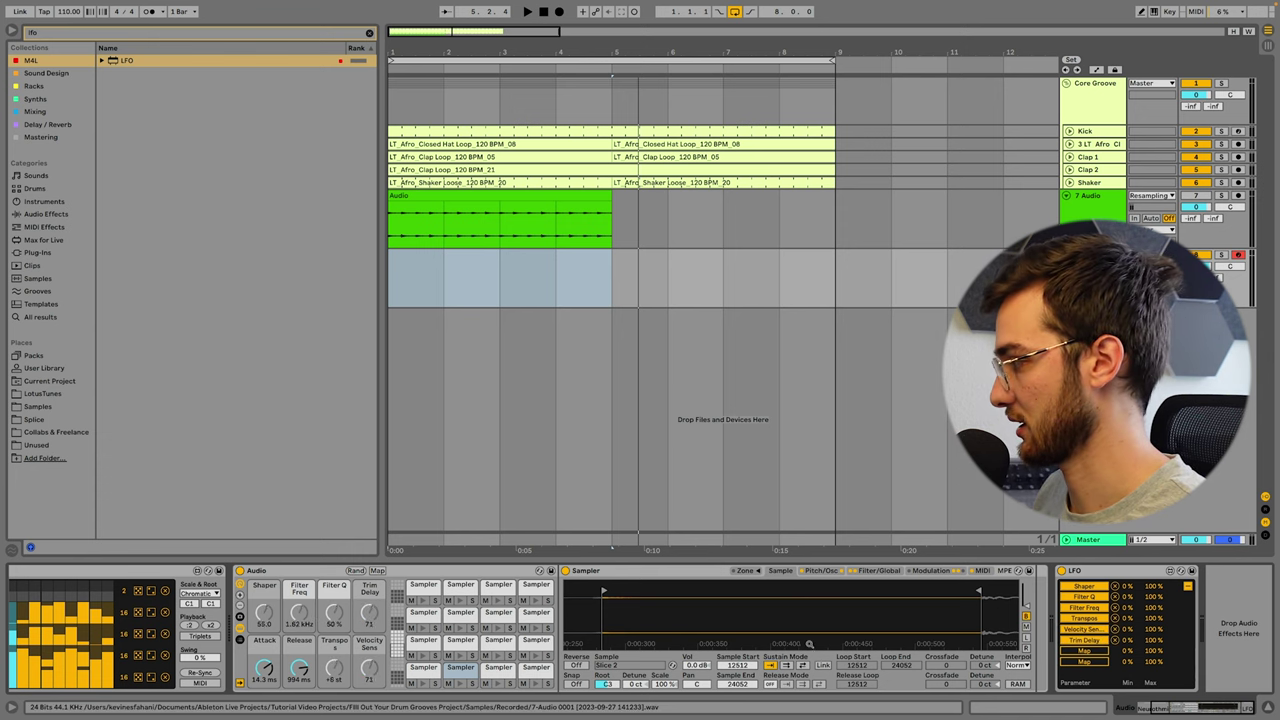
Play the groove with the LFO active, sync its rate to tempo, and set depth to 59.1 % and offset to -23 %.
click(400, 271)
key(space)
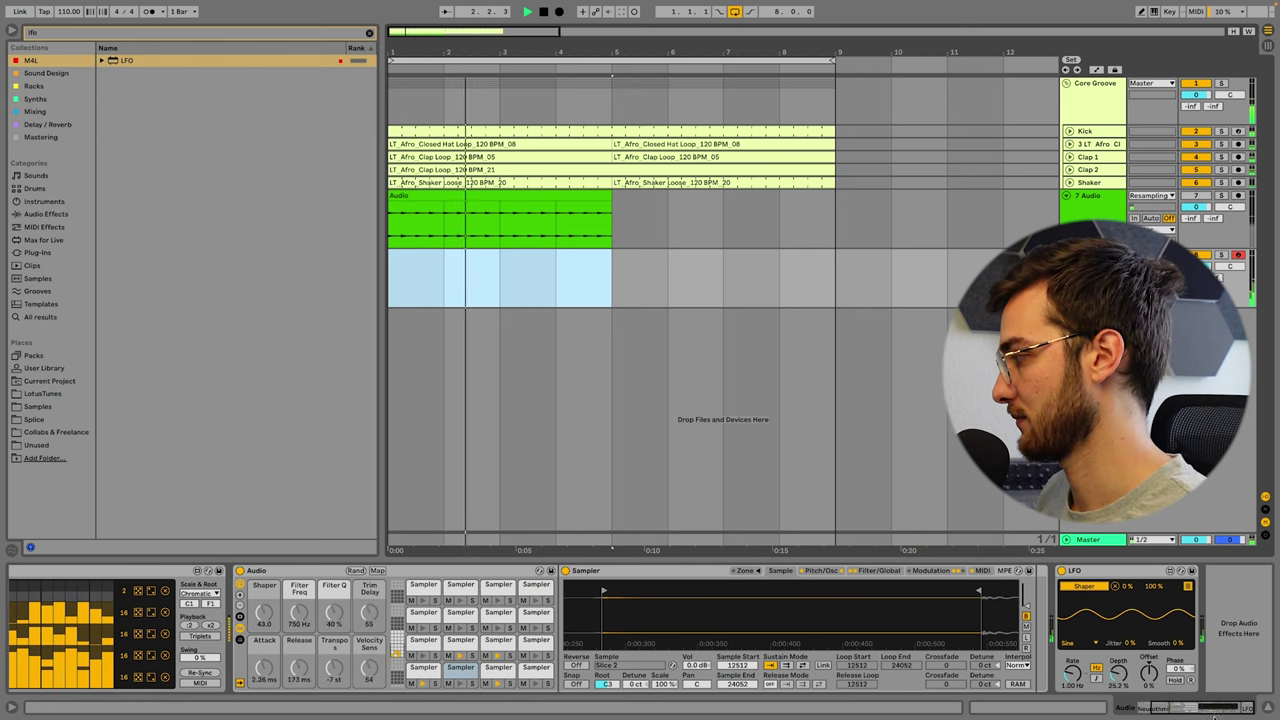
drag(1213, 710, 1180, 710)
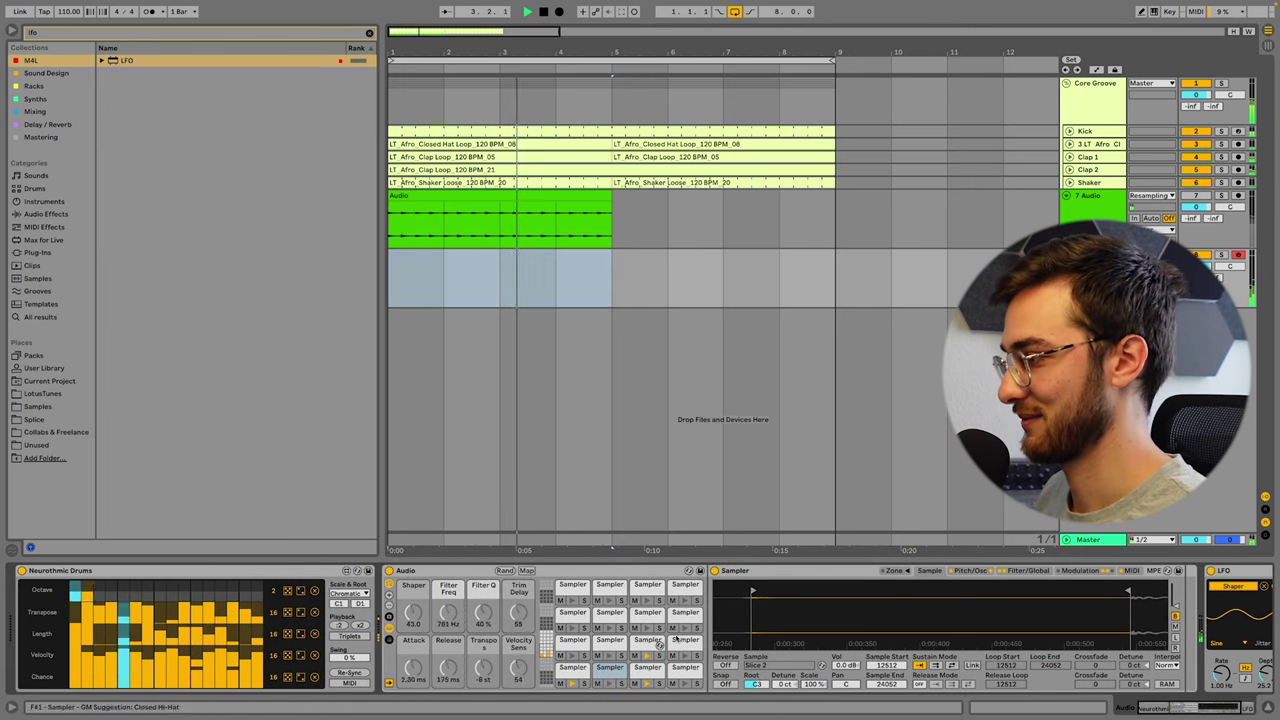
scroll(688, 637, down, 3)
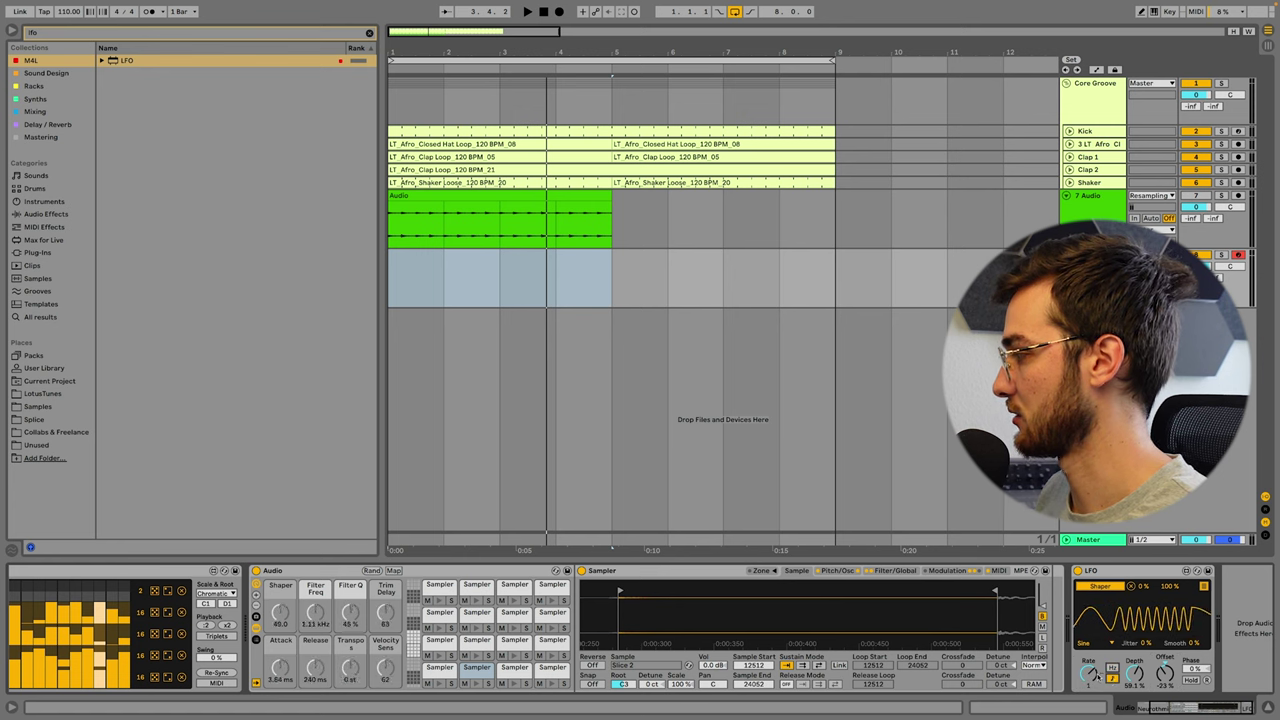
key(space)
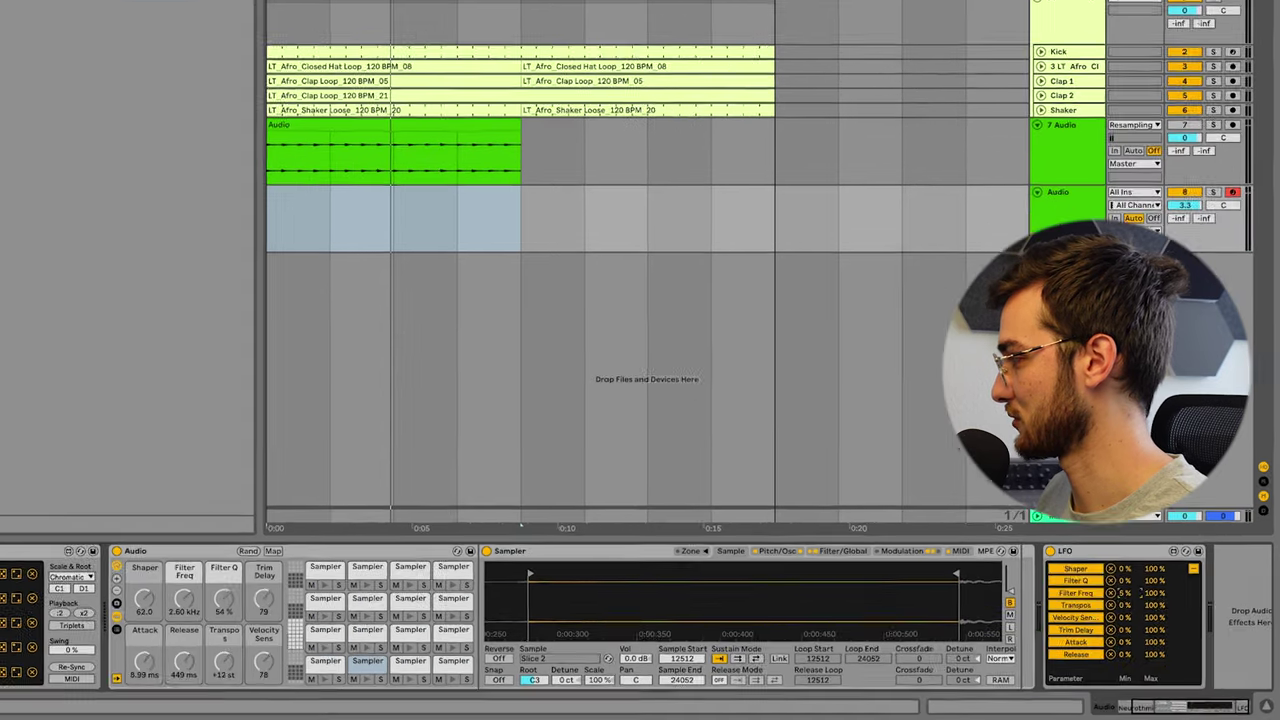
Adjust the LFO's mapping range, set its synced rate to 3/8 and listen to the modulated groove.
drag(1143, 608, 1168, 625)
drag(1012, 553, 1012, 500)
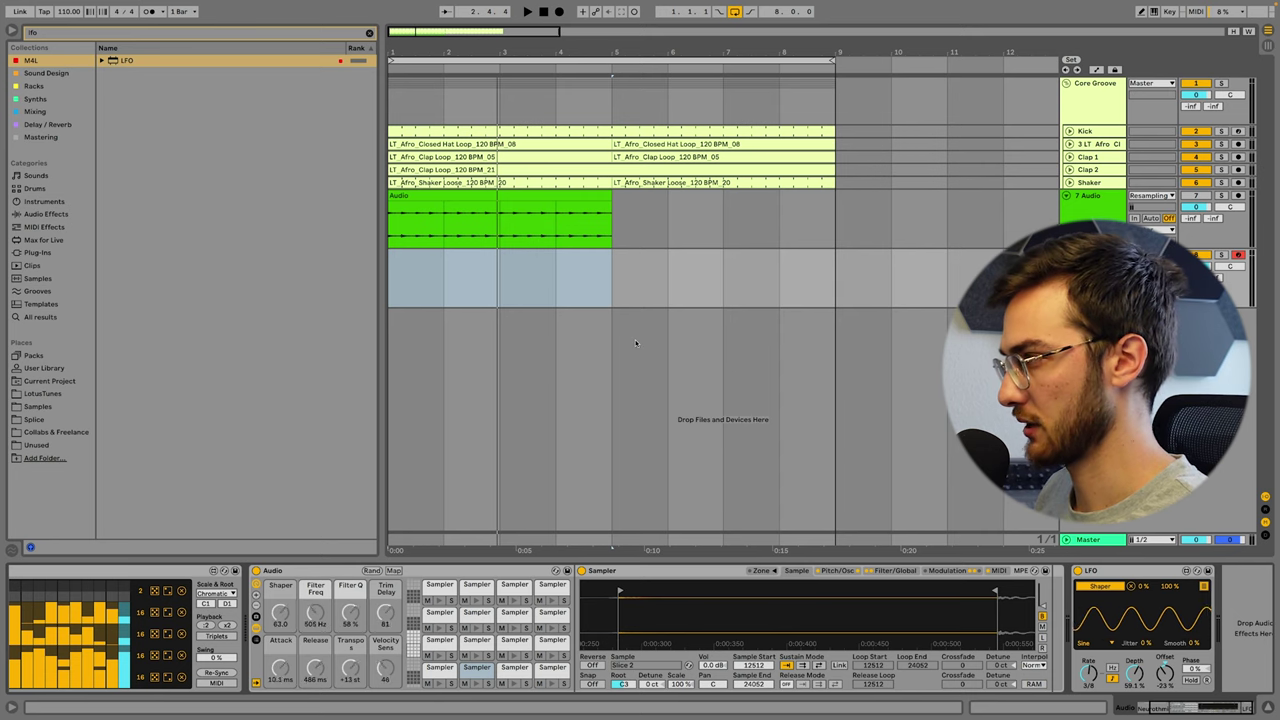
key(space)
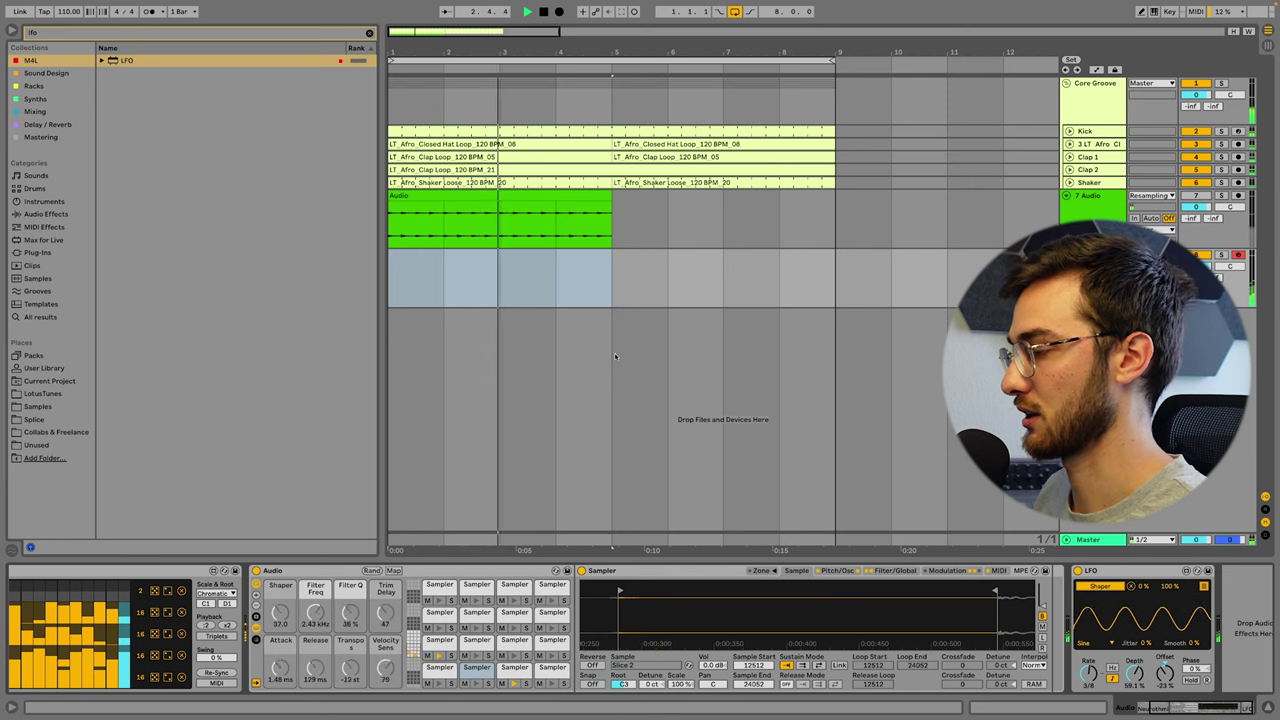
key(space)
Randomize the Length lane of Neurothmic Drums several times, using both the full and the slight randomization.
scroll(171, 609, left, 3)
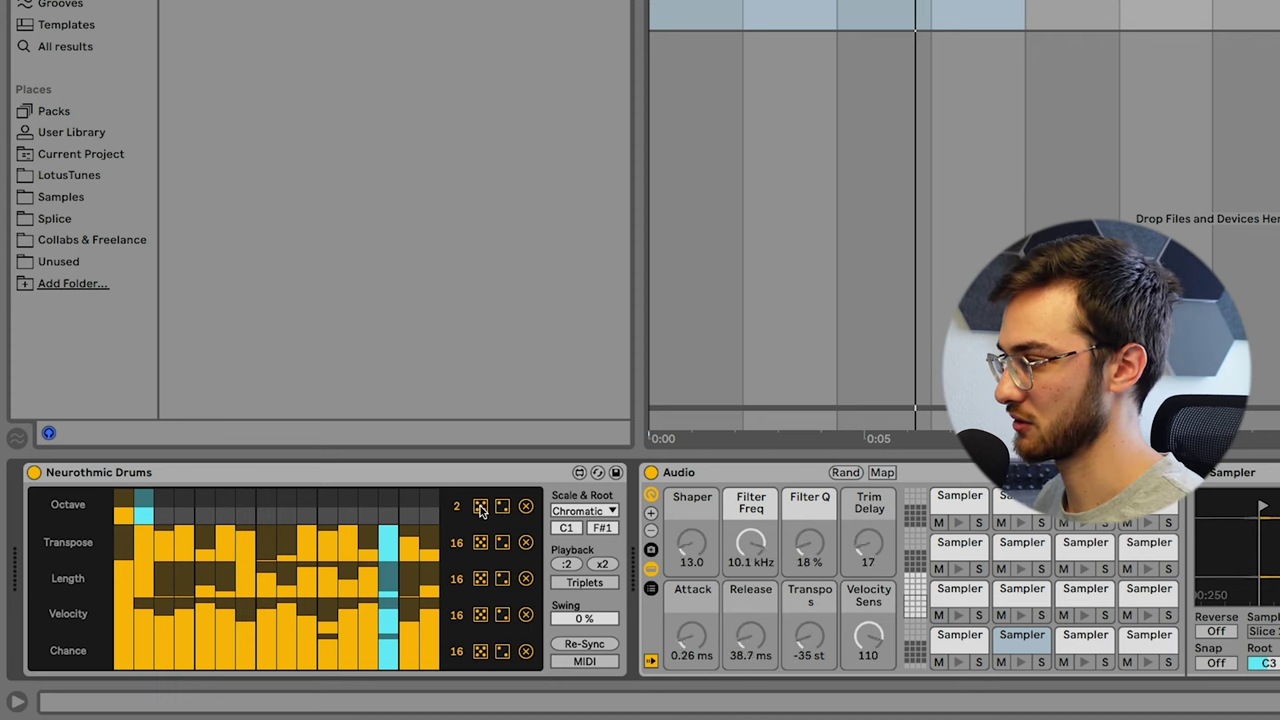
click(481, 583)
click(481, 583)
click(481, 583)
click(481, 583)
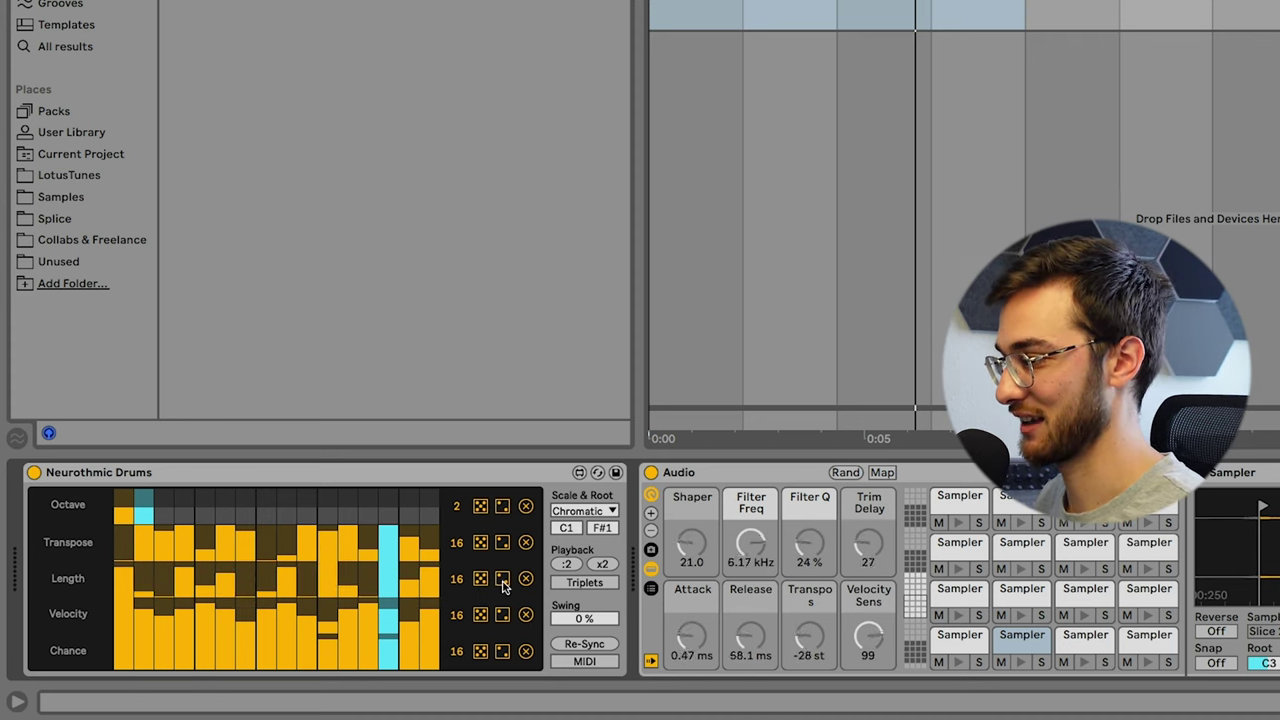
click(504, 581)
click(504, 581)
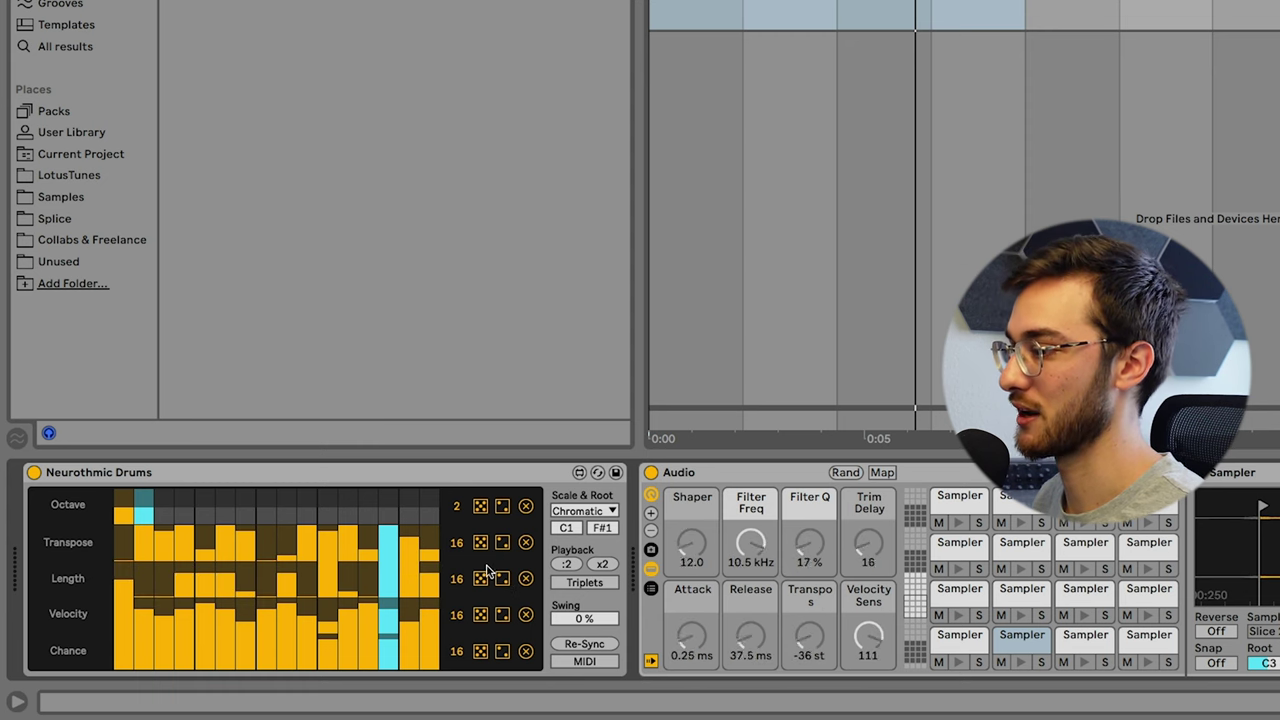
Randomize the Octave, Transpose, Length, Velocity and Chance lanes of Neurothmic Drums.
click(482, 543)
click(481, 543)
click(481, 507)
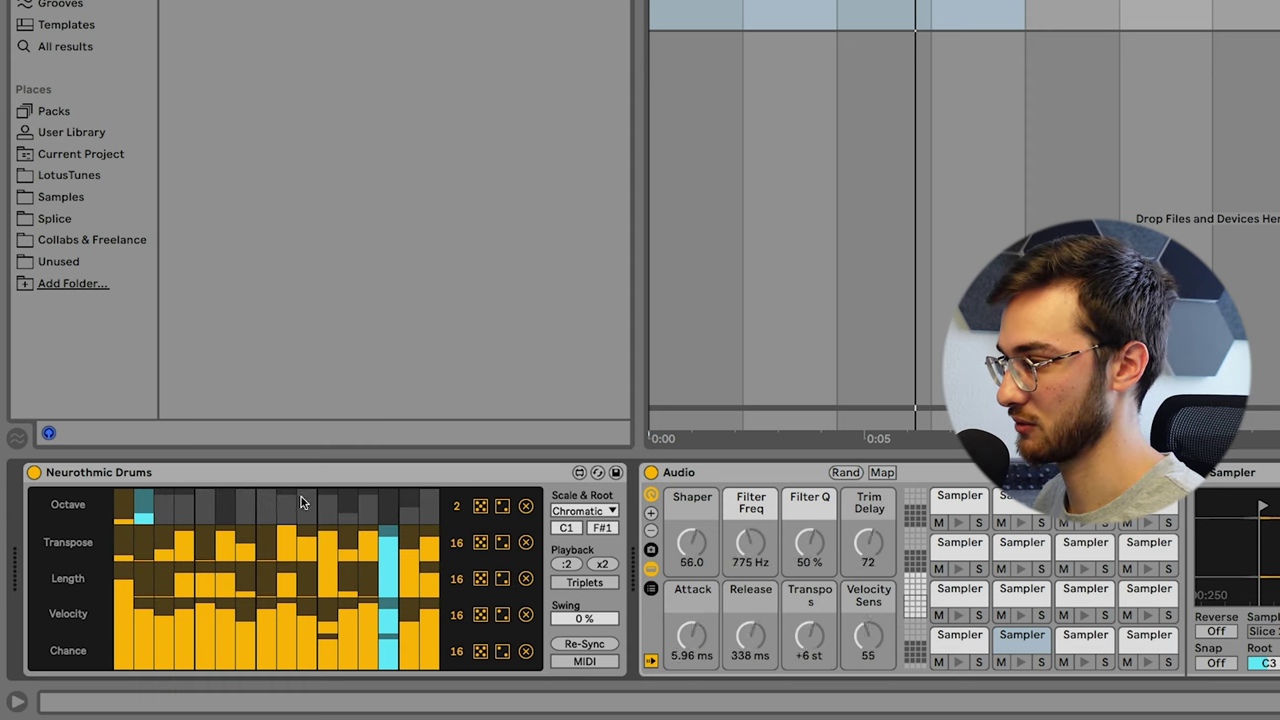
click(479, 651)
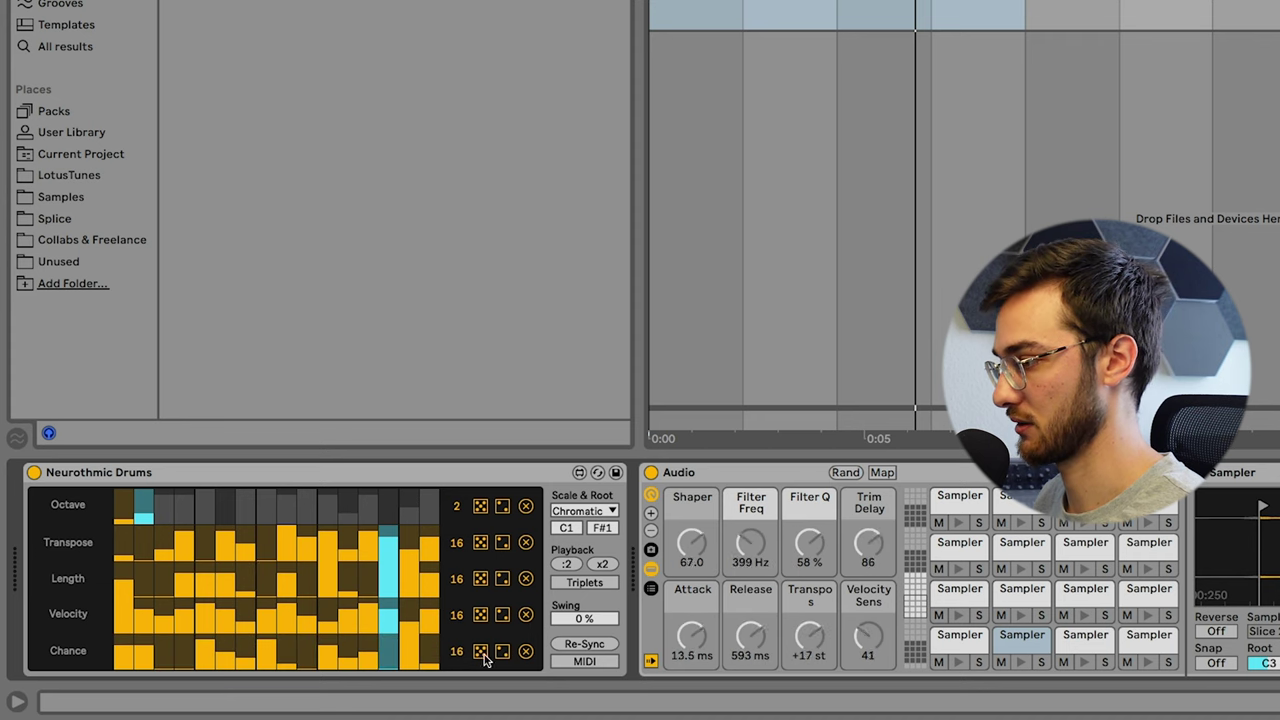
click(480, 614)
click(480, 579)
click(480, 543)
click(483, 511)
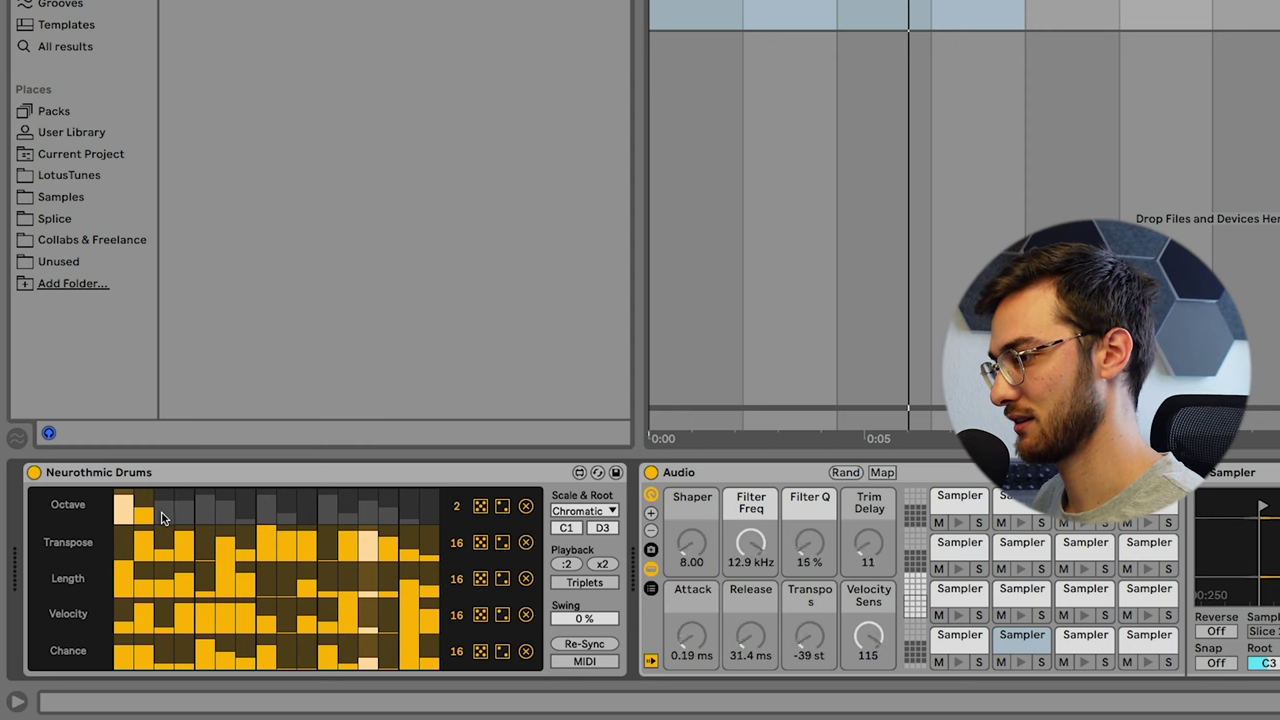
Set the sequencer lane lengths to 16 steps for Octave, 11 for Transpose, 6 for Length and 15 for Velocity.
drag(163, 517, 325, 514)
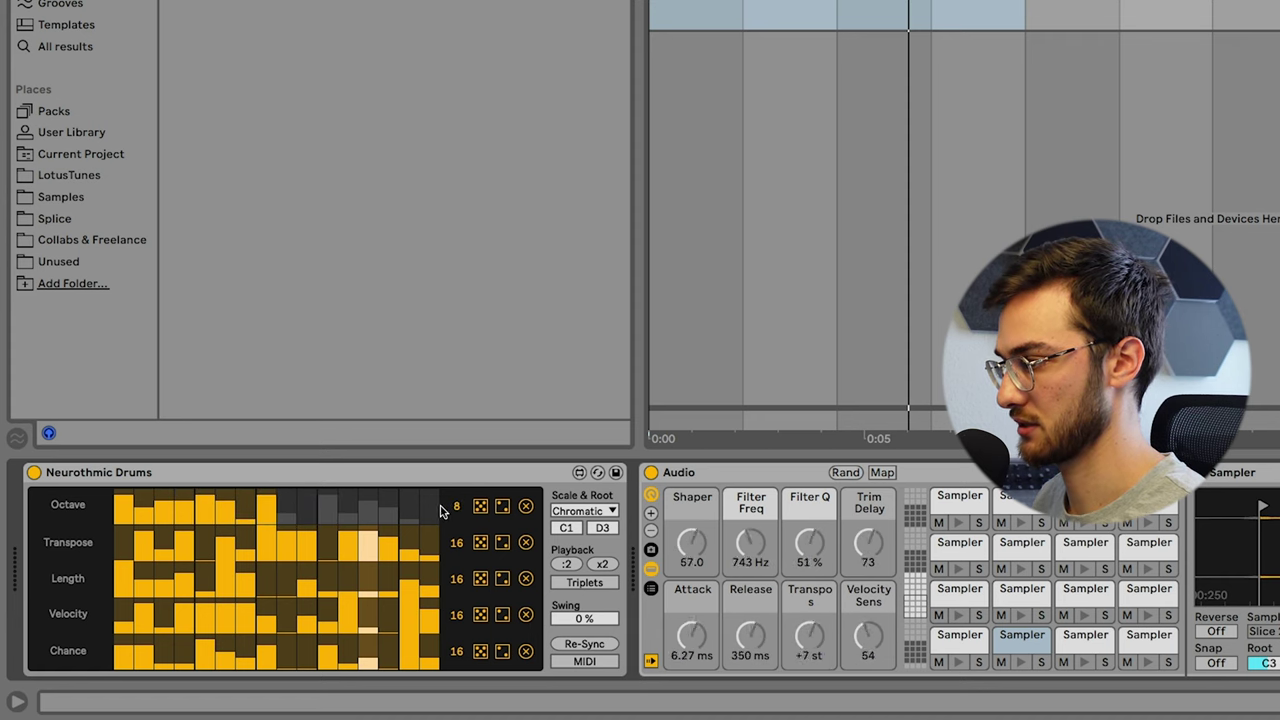
drag(309, 513, 402, 547)
drag(292, 547, 180, 545)
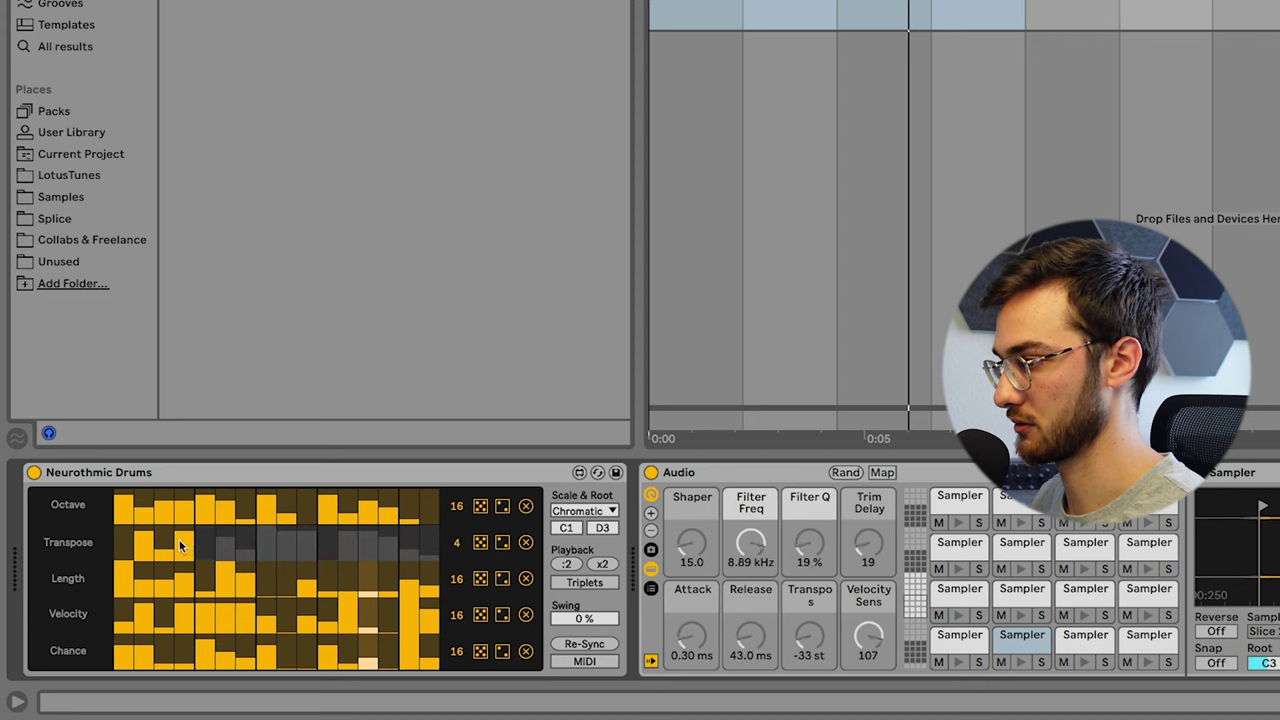
drag(192, 589, 362, 619)
drag(225, 582, 164, 614)
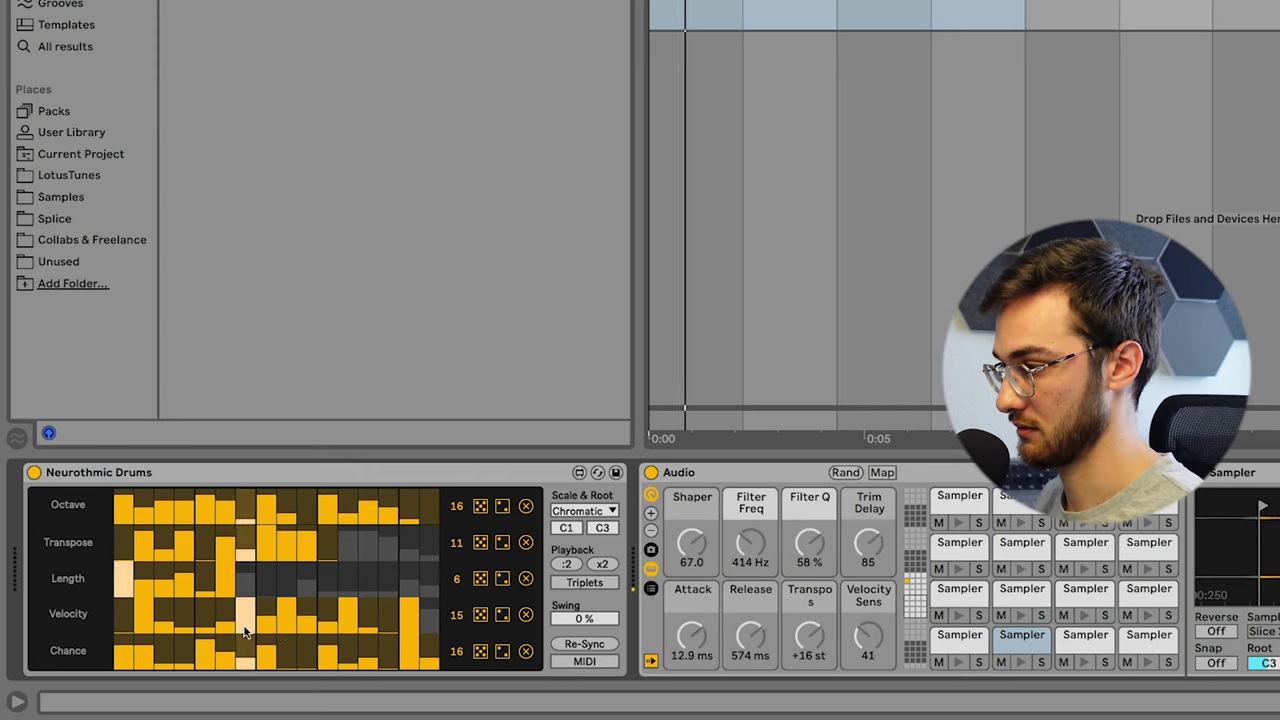
Set the Velocity lane length of Neurothmic Drums to 12 steps.
click(199, 608)
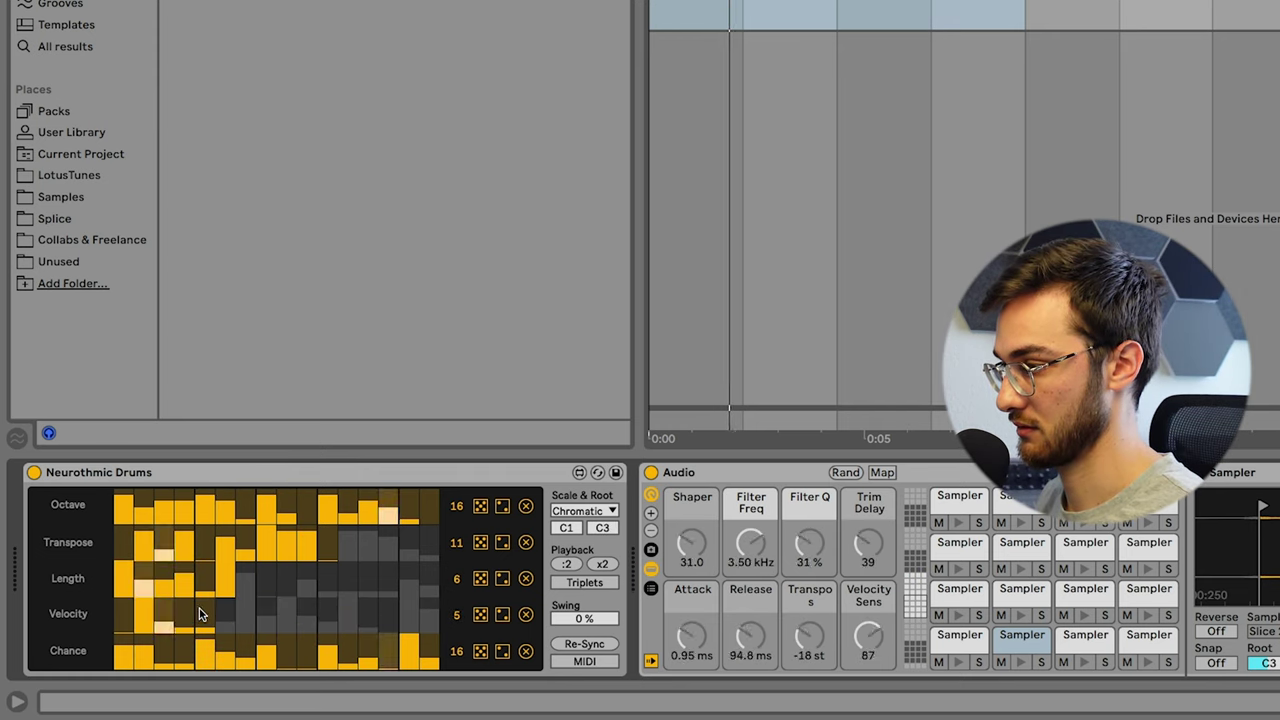
click(259, 622)
drag(260, 622, 346, 628)
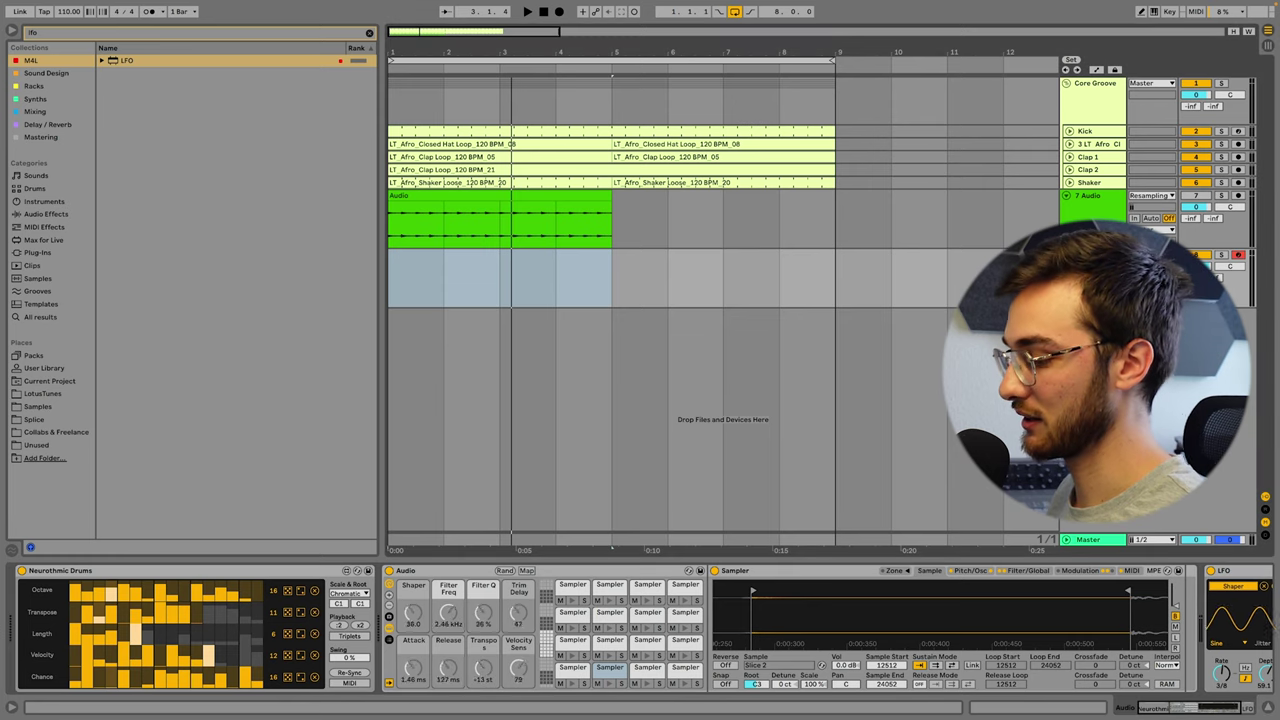
Add an audio track below Crazy Drums, set its input to Crazy Drums Post Mixer and arm it for recording.
click(1088, 316)
click(1091, 276)
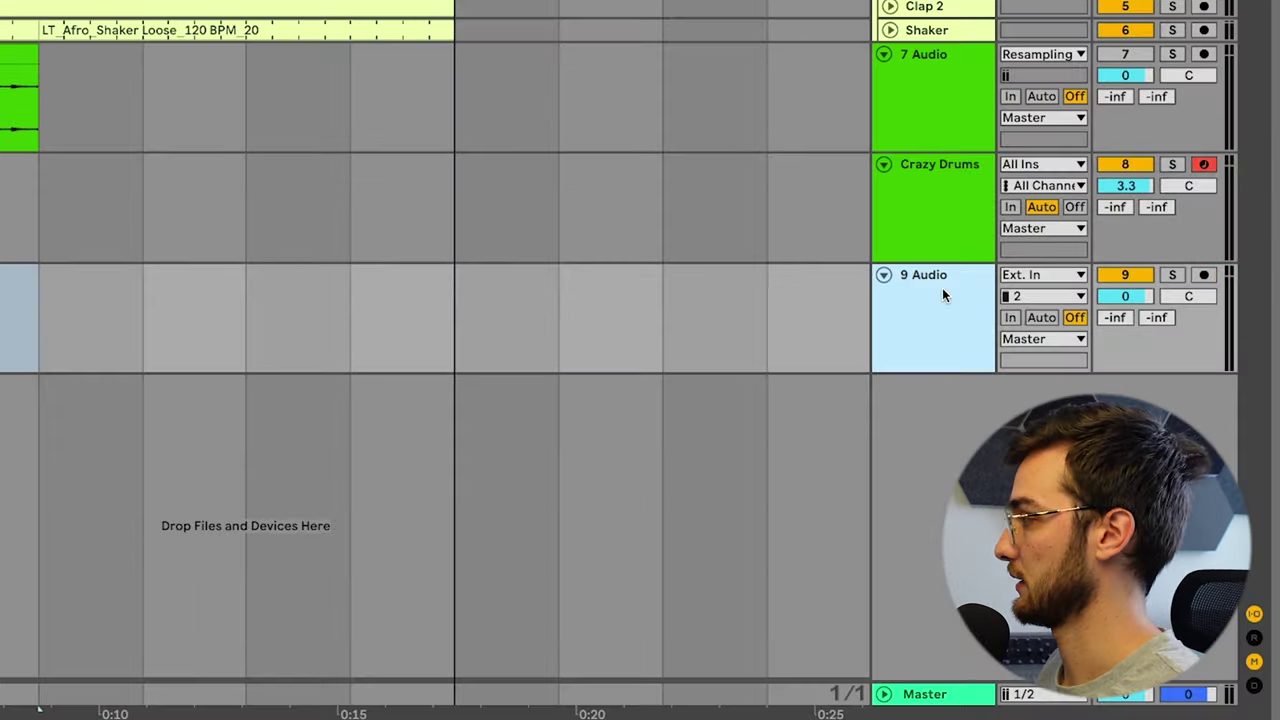
click(1020, 276)
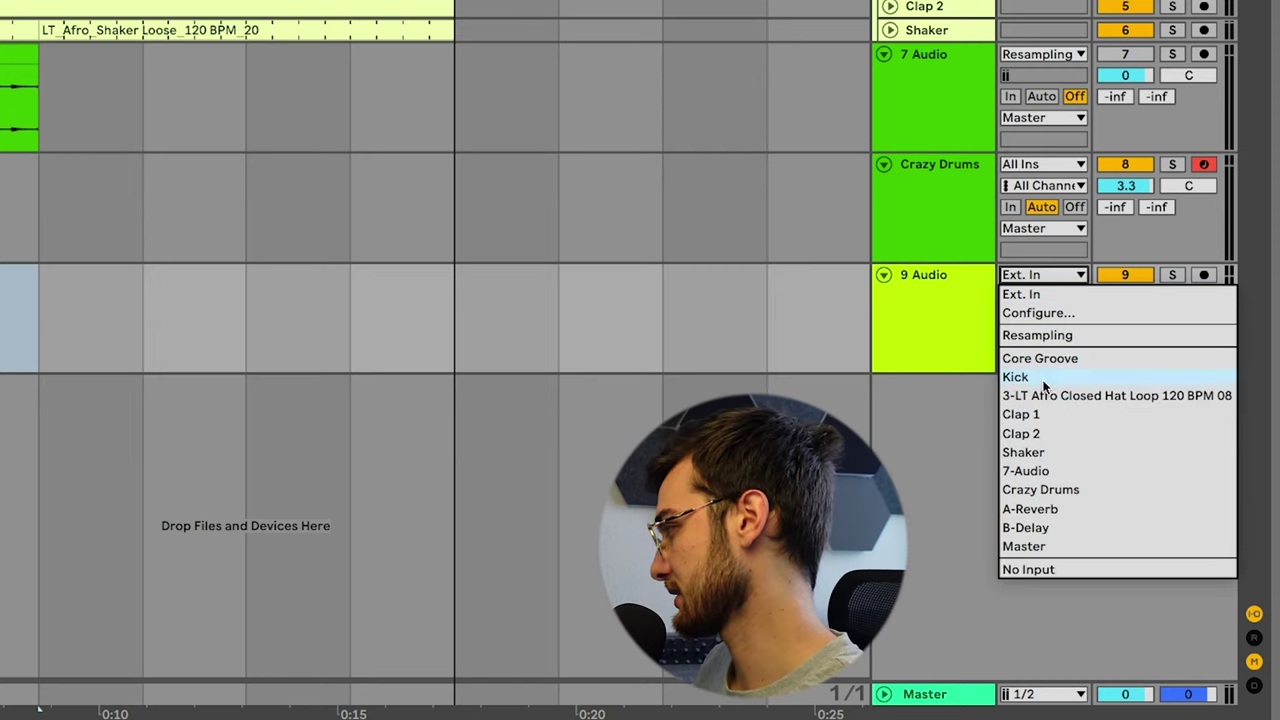
click(1040, 489)
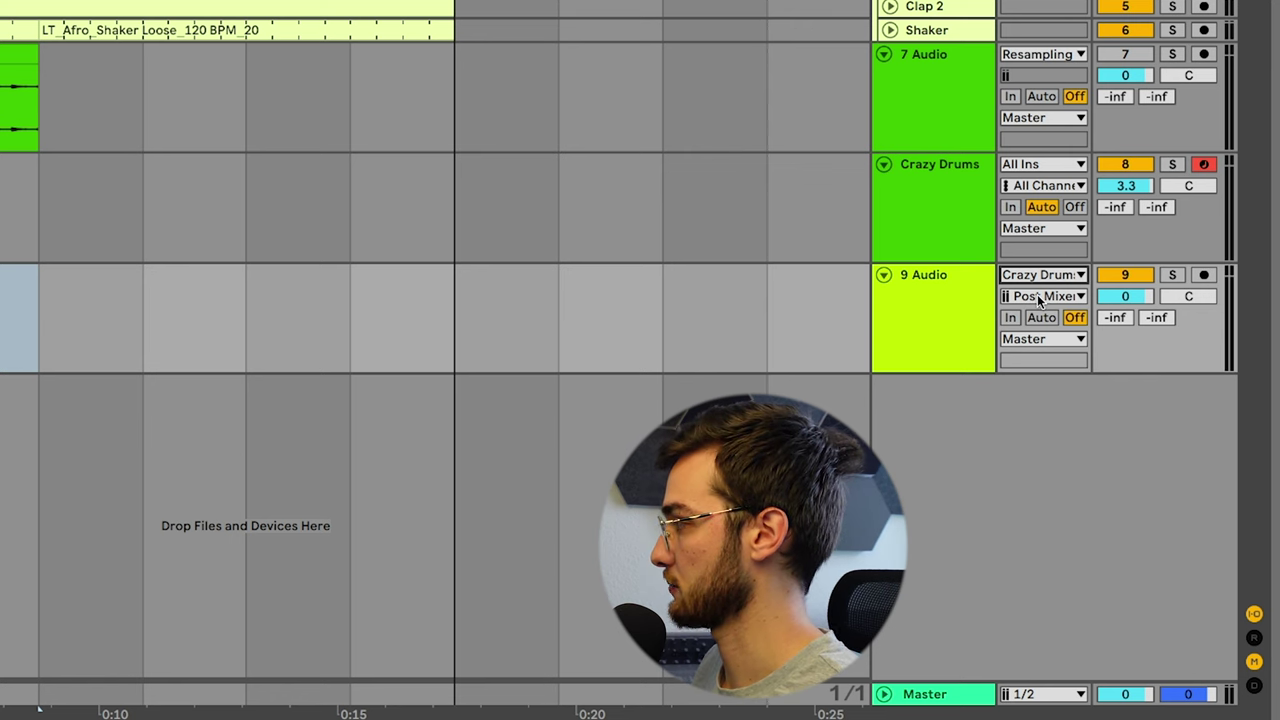
click(1205, 274)
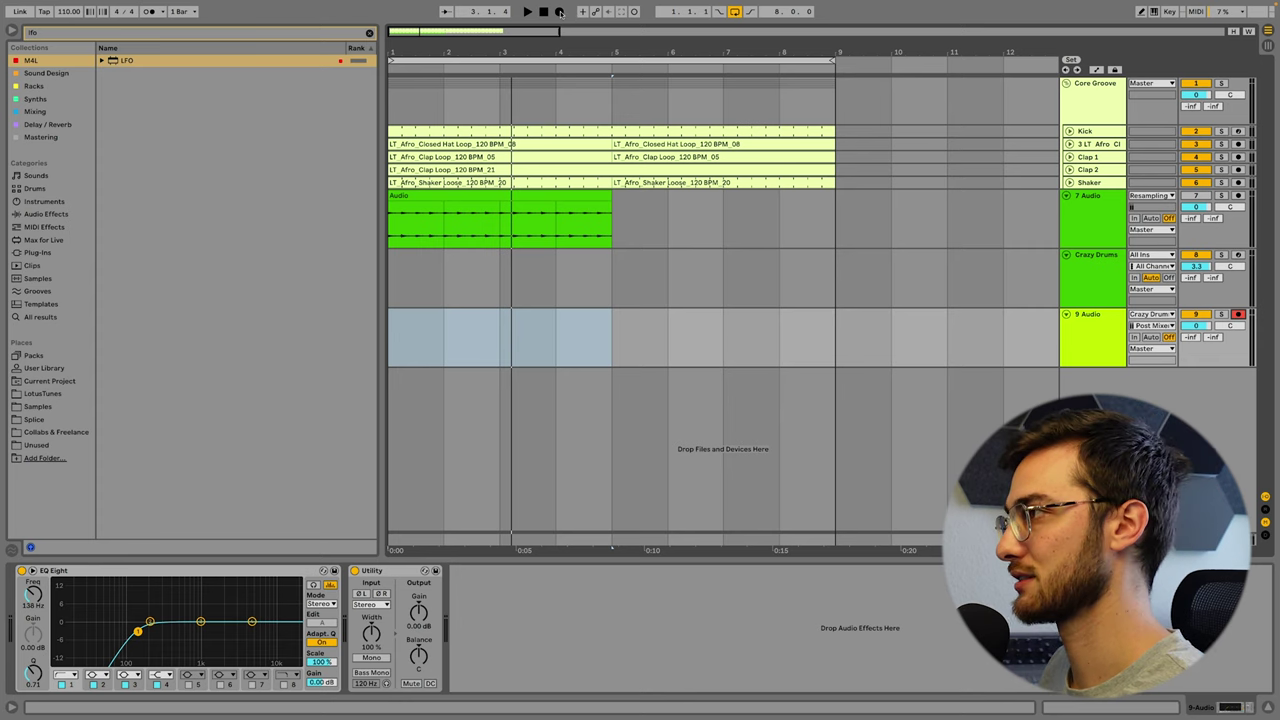
Record a short take of the Crazy Drums output onto the new audio track.
click(559, 11)
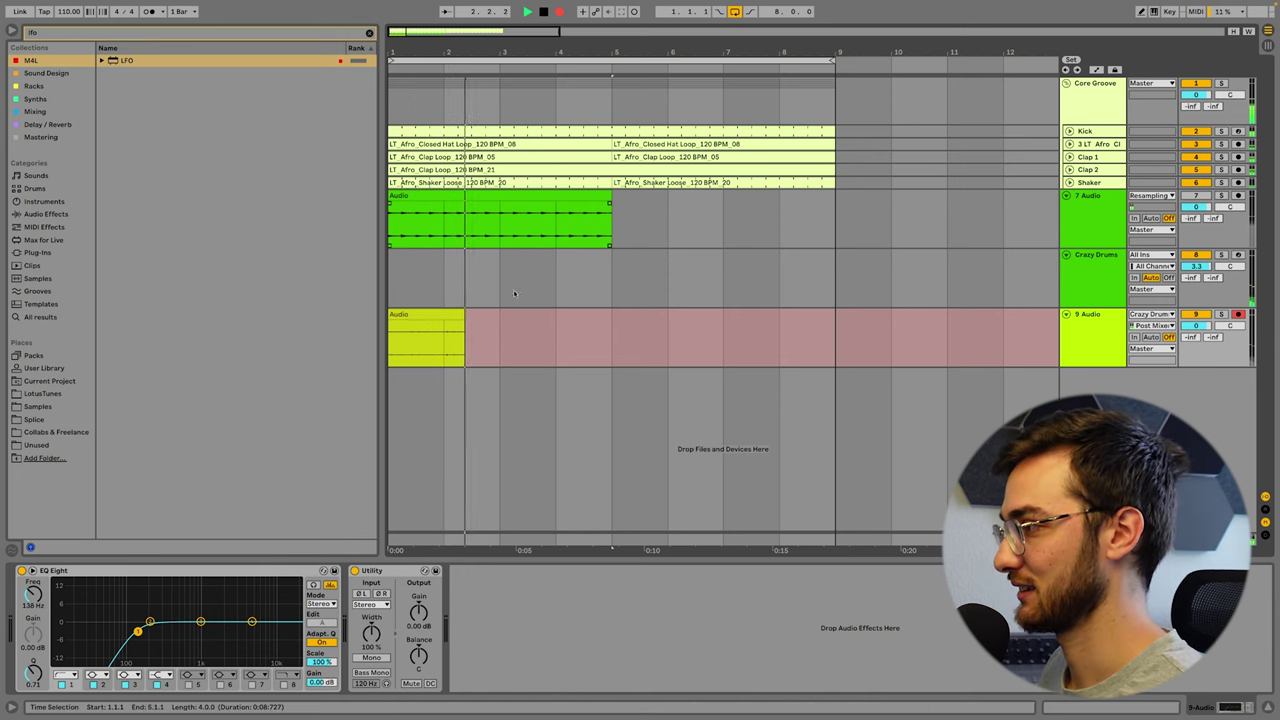
key(space)
Find the Utility effect in the browser's audio effects and add it to the Crazy Drums track.
click(845, 279)
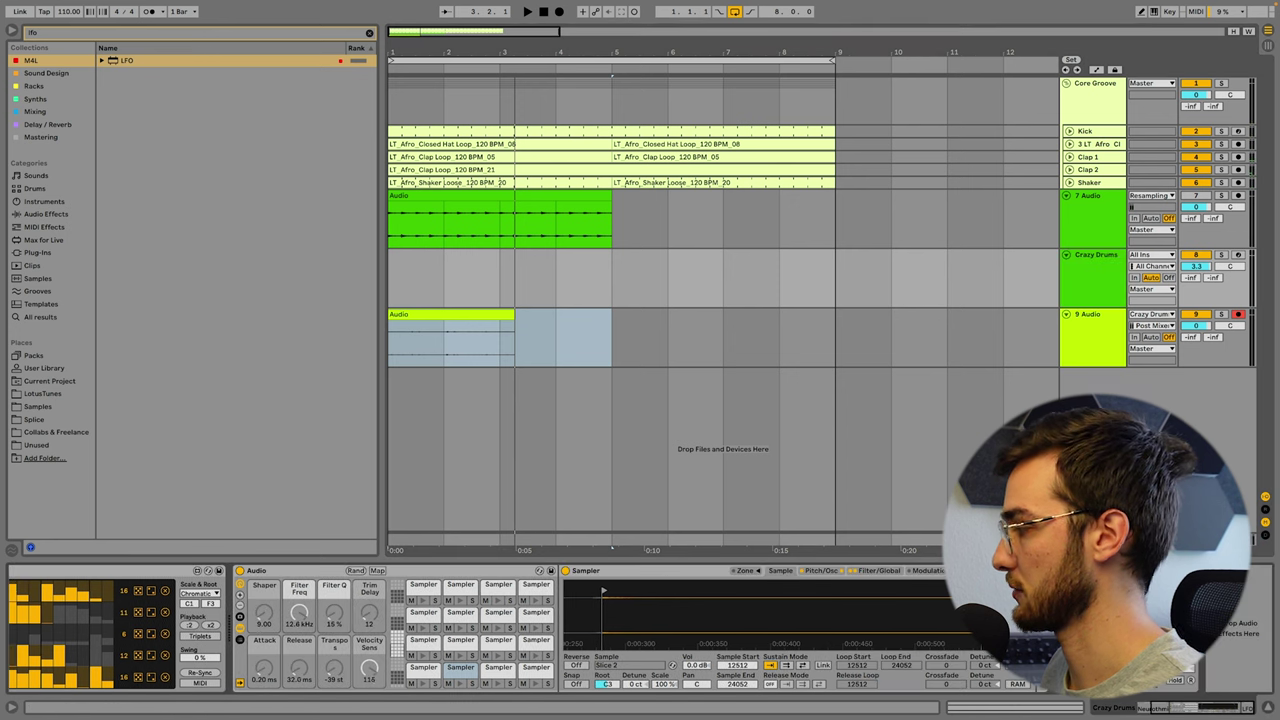
key(super+f)
text(utility)
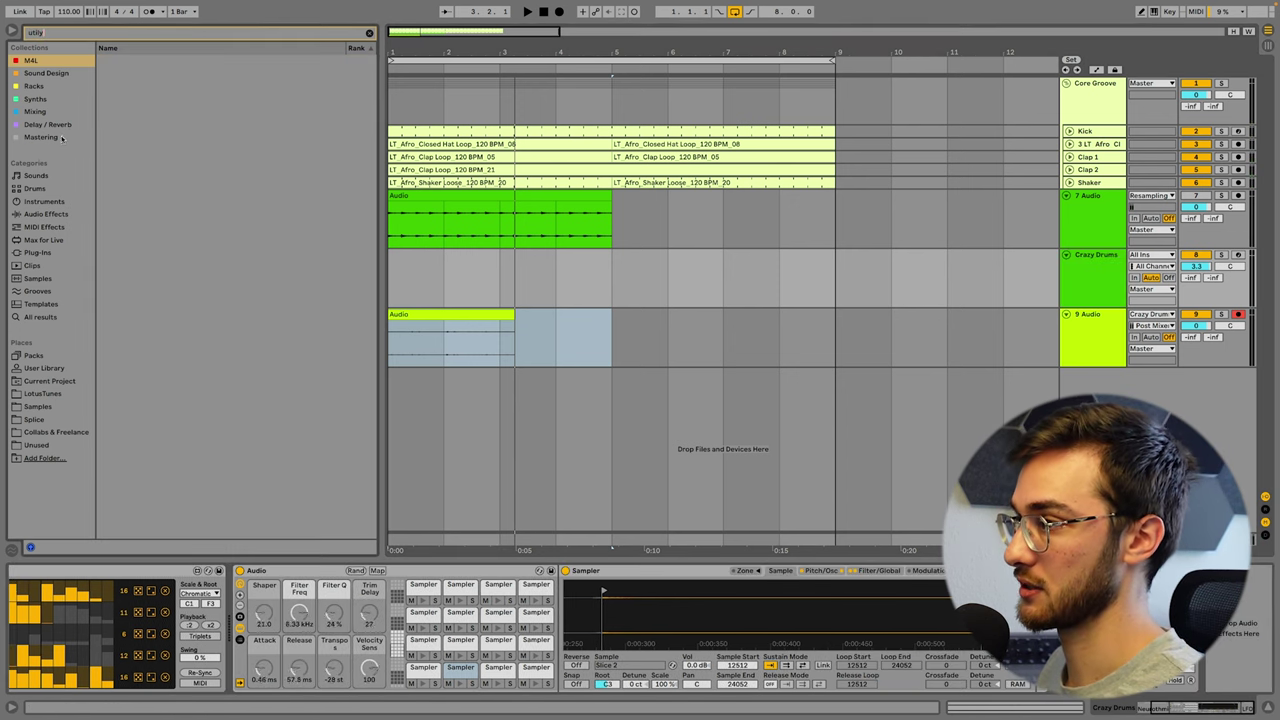
click(59, 32)
text(utility)
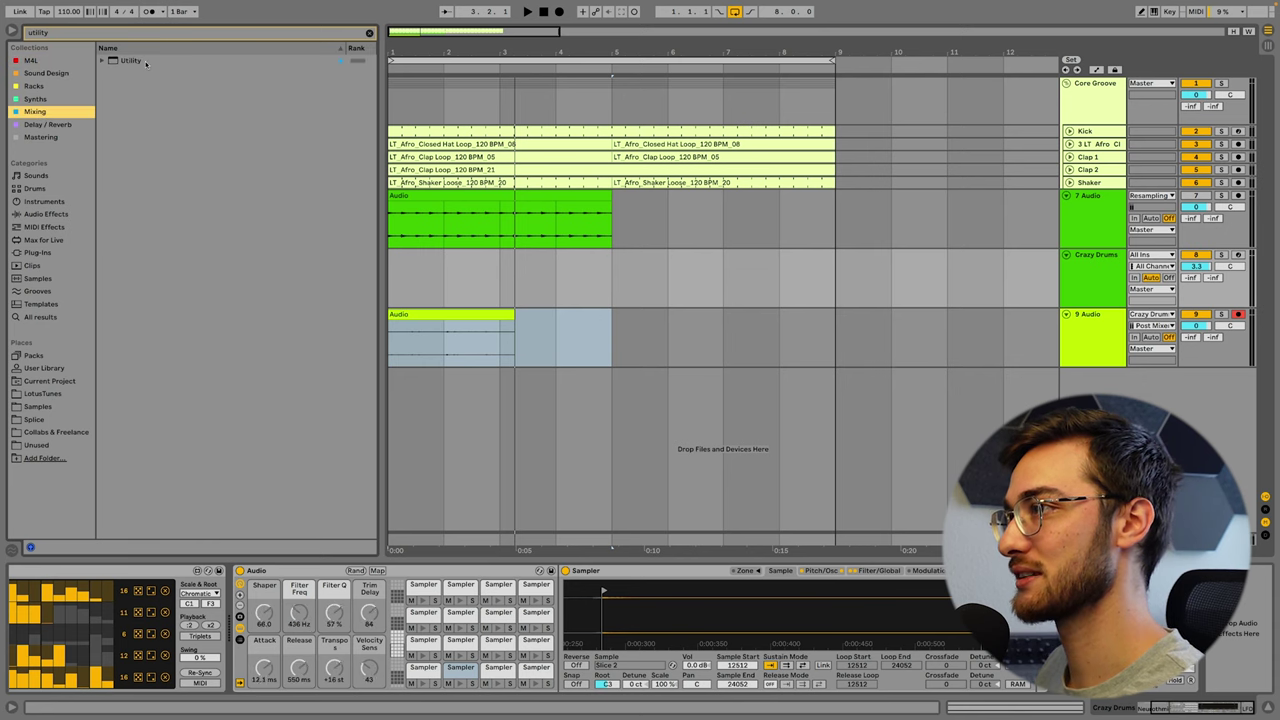
click(46, 215)
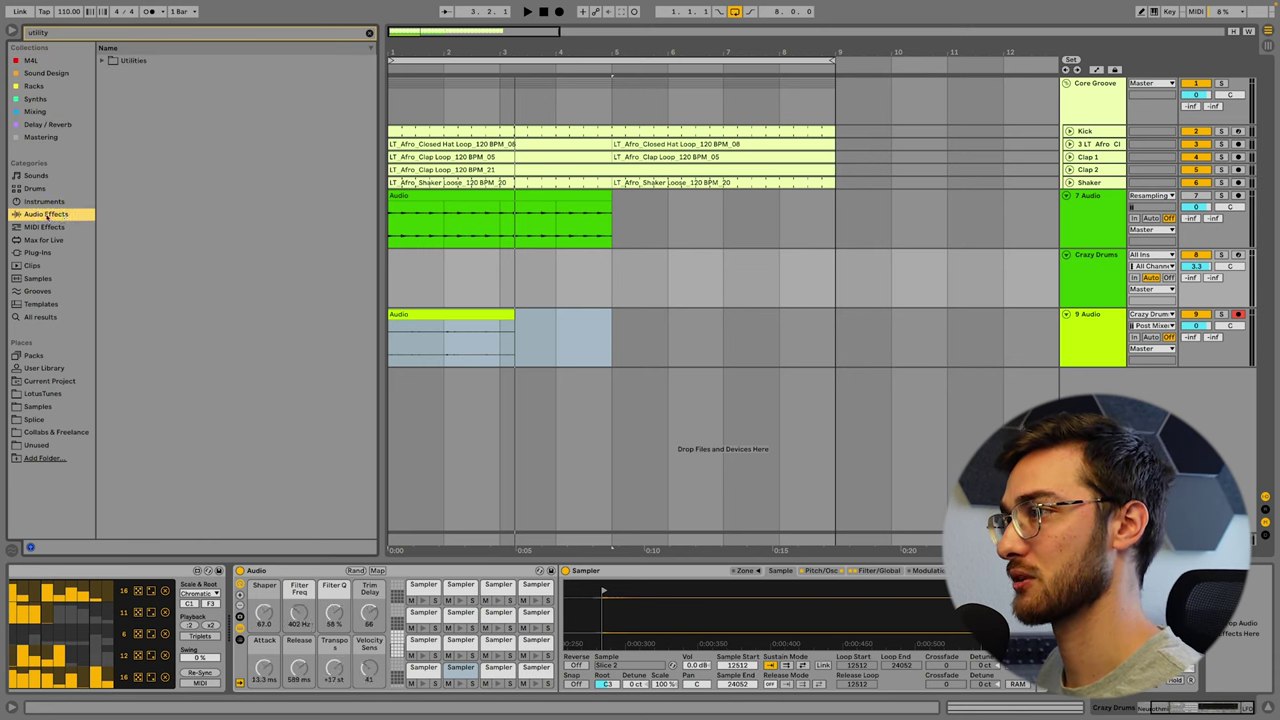
click(102, 61)
double_click(125, 73)
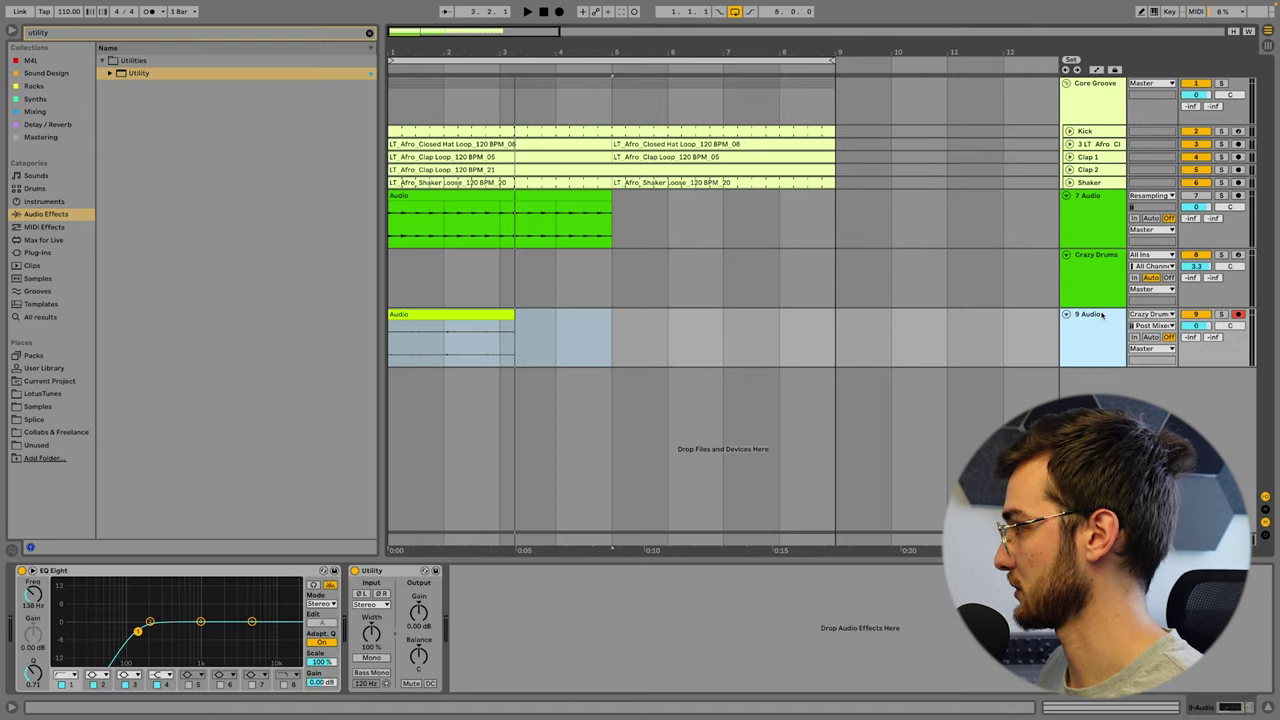
Delete the short take from 9 Audio and record a new eight-bar take of Crazy Drums from bar 1.
click(494, 332)
click(477, 315)
key(Delete)
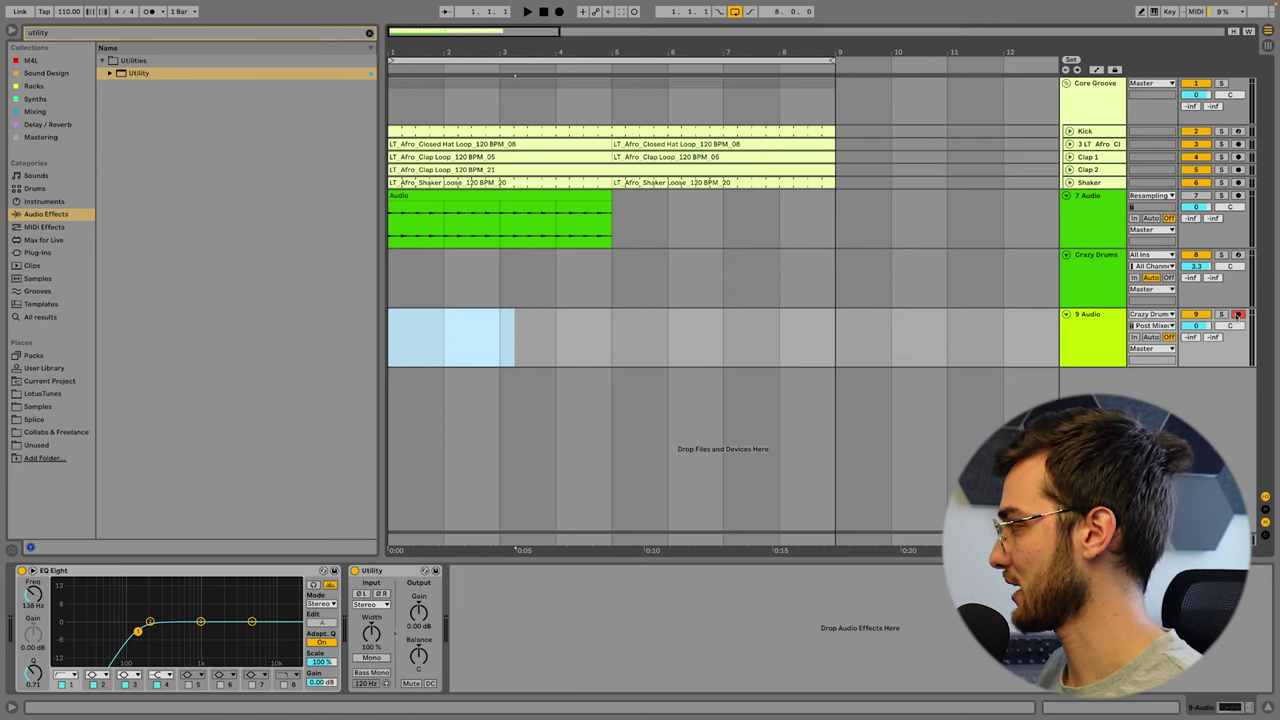
click(1237, 315)
click(560, 12)
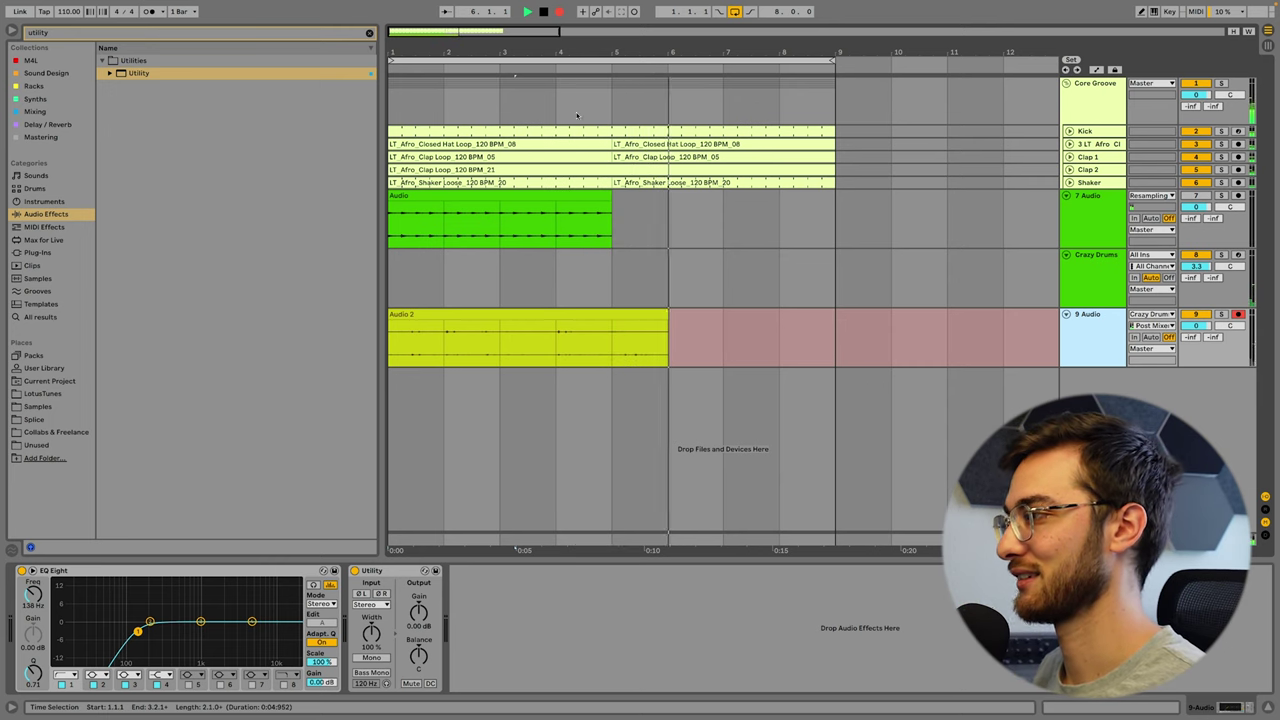
click(1090, 281)
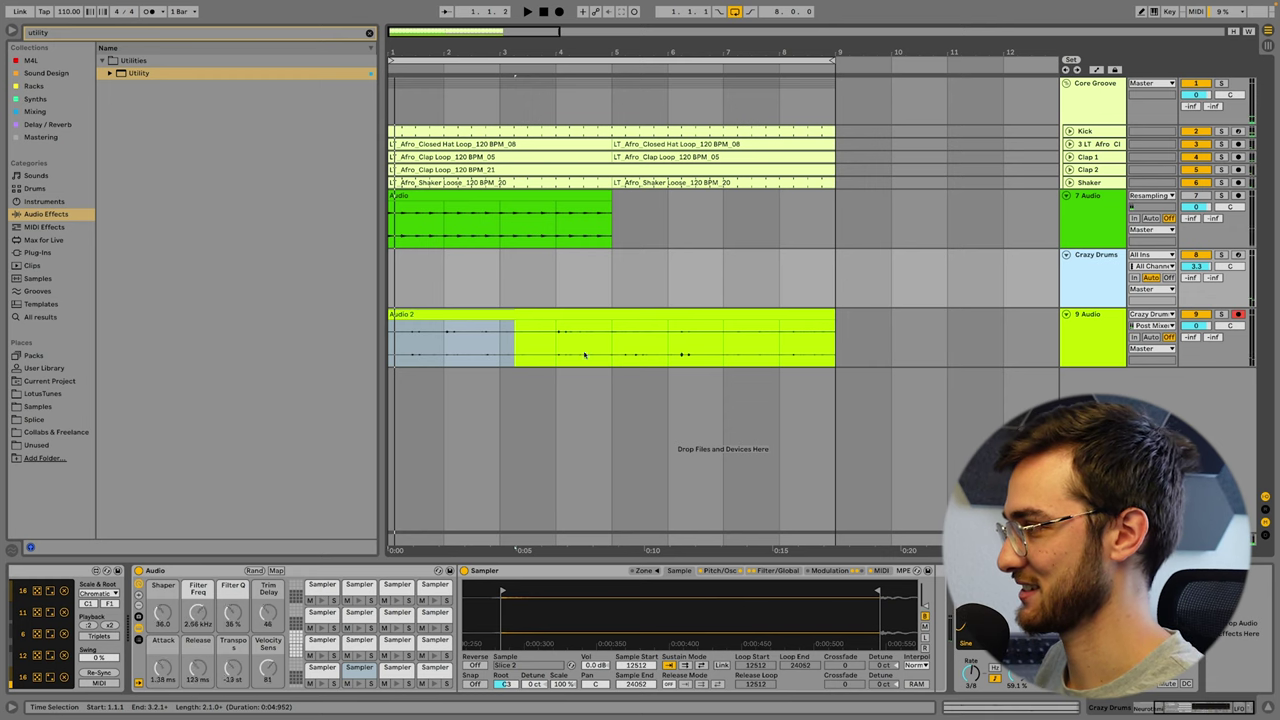
Move the recorded track above the resampled audio track, and deactivate the resampled audio and Crazy Drums tracks.
click(639, 317)
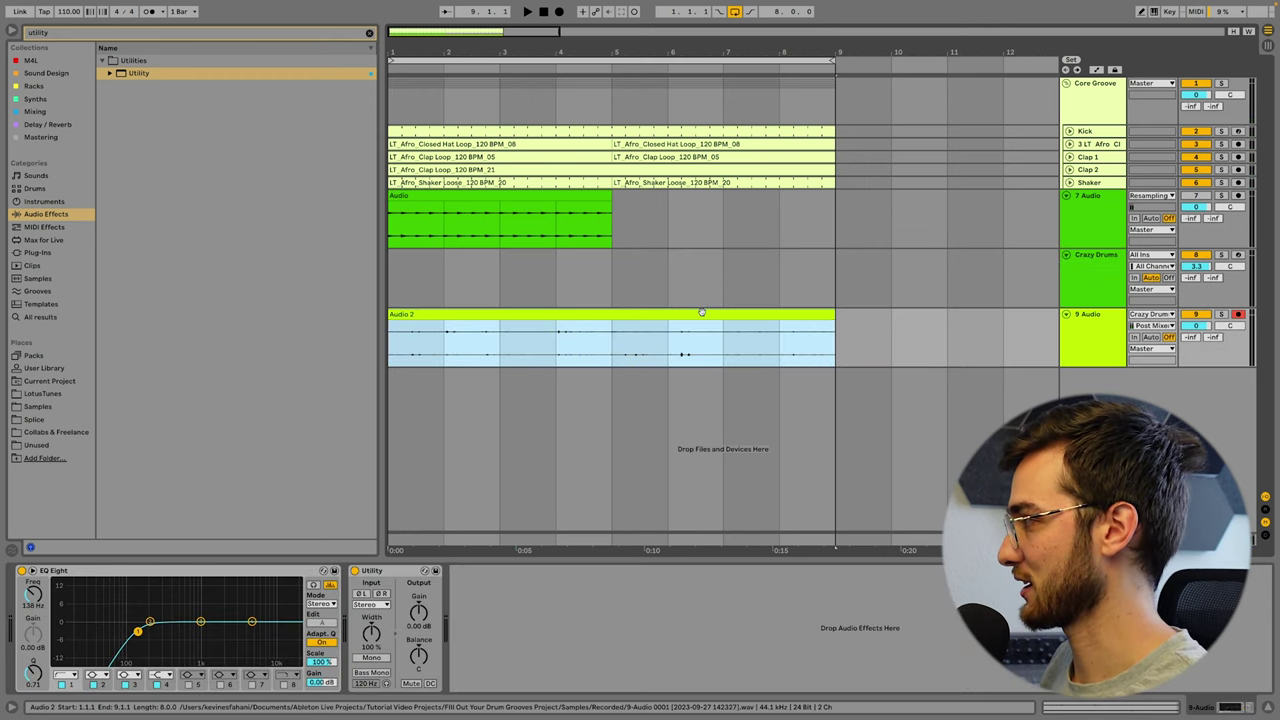
drag(1090, 335, 1095, 200)
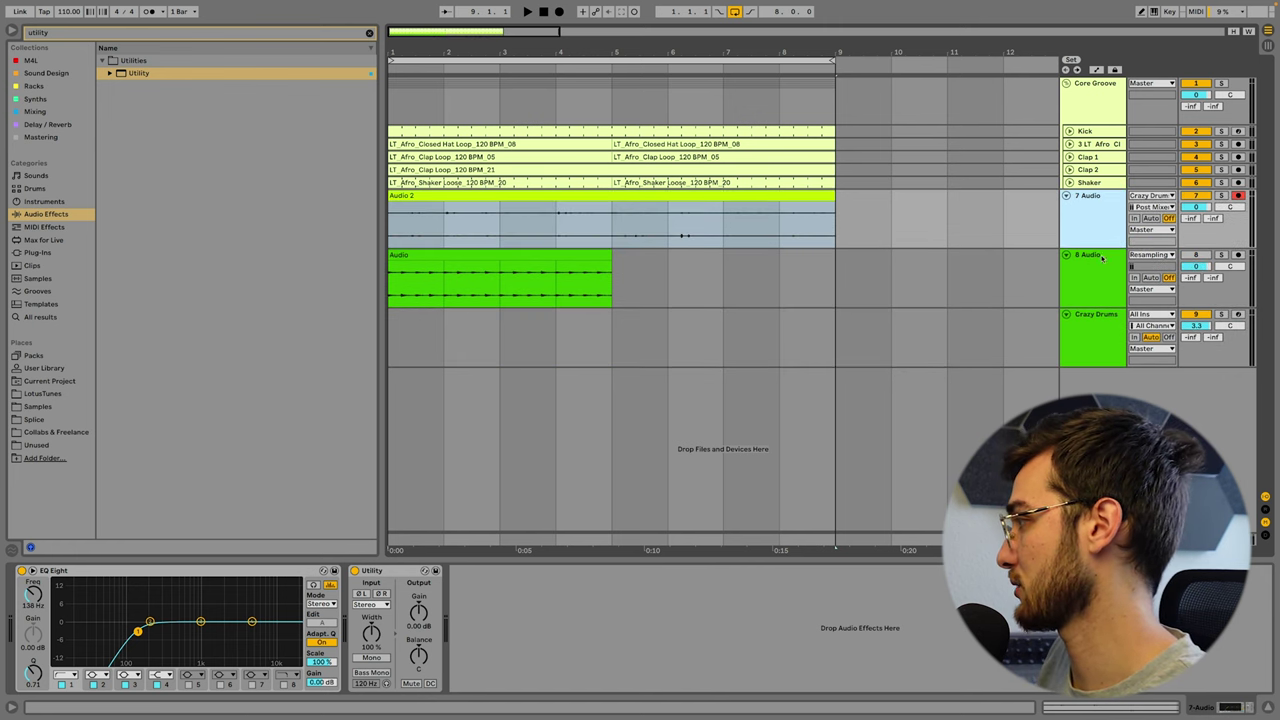
click(1104, 299)
shift+click(1105, 316)
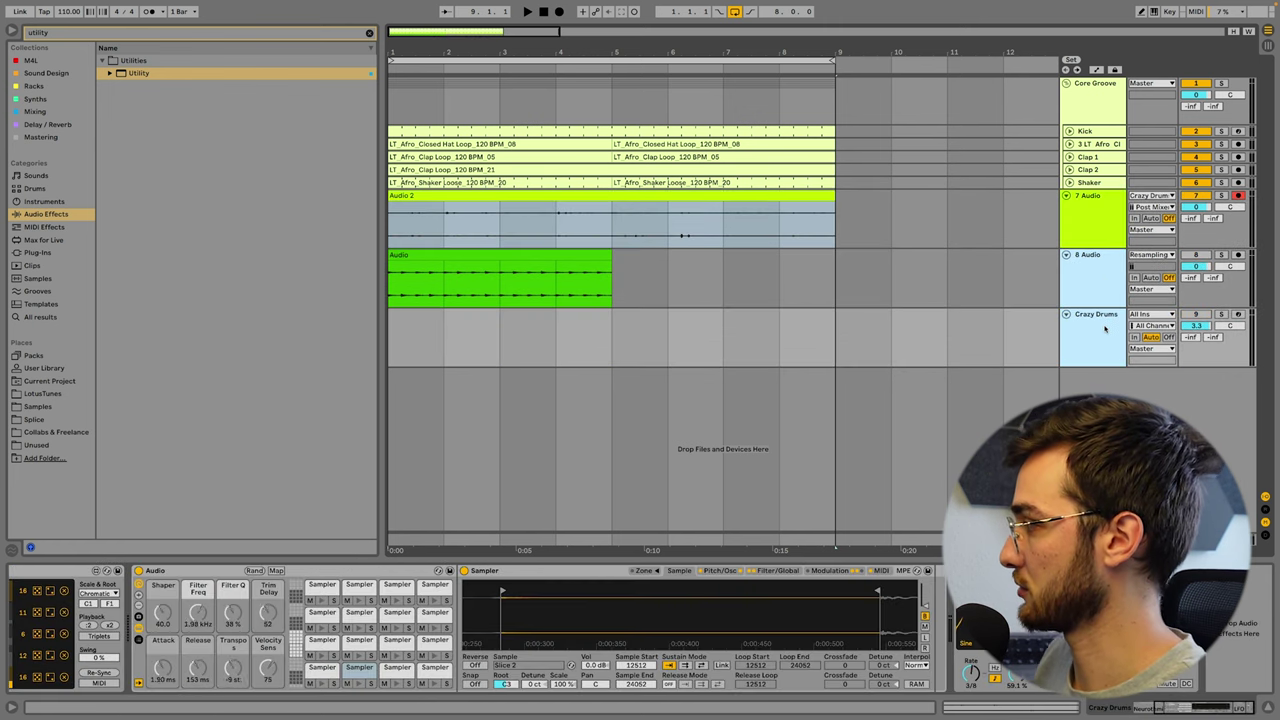
click(1100, 218)
Listen to the new recording in the groove from 1.2.3 and enlarge its track height.
click(486, 195)
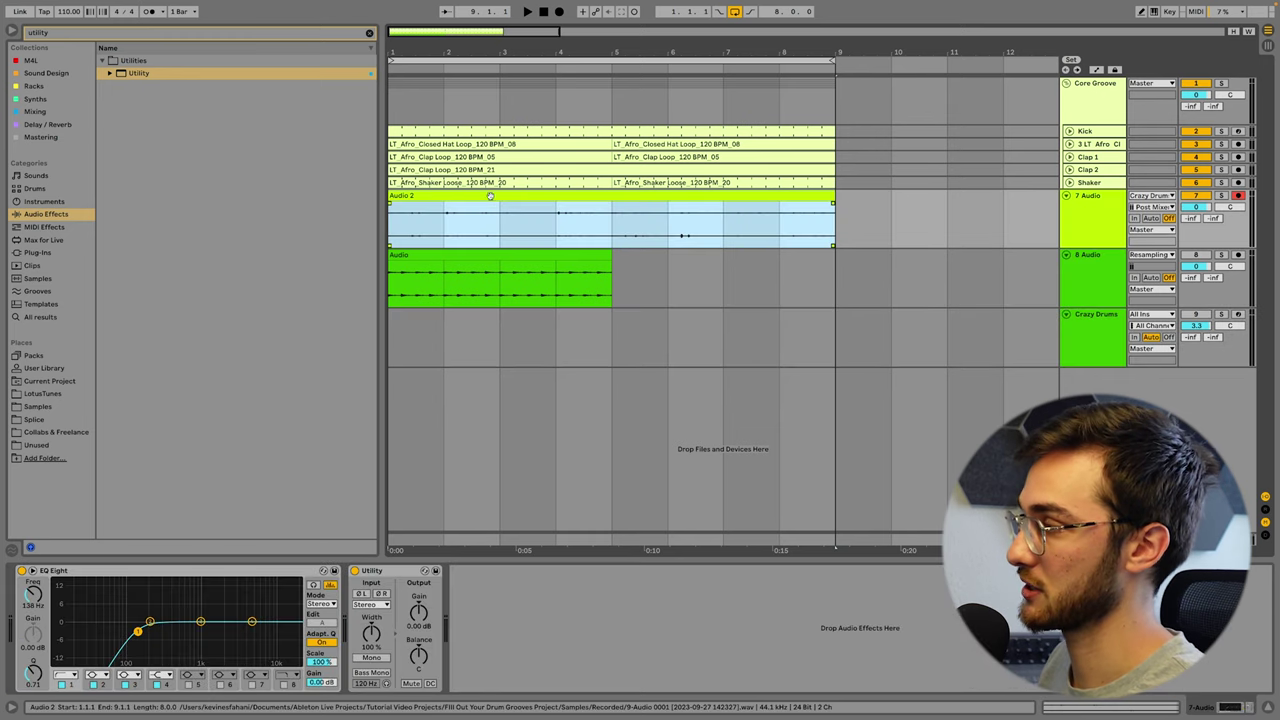
drag(438, 49, 466, 98)
right_click(786, 284)
click(420, 225)
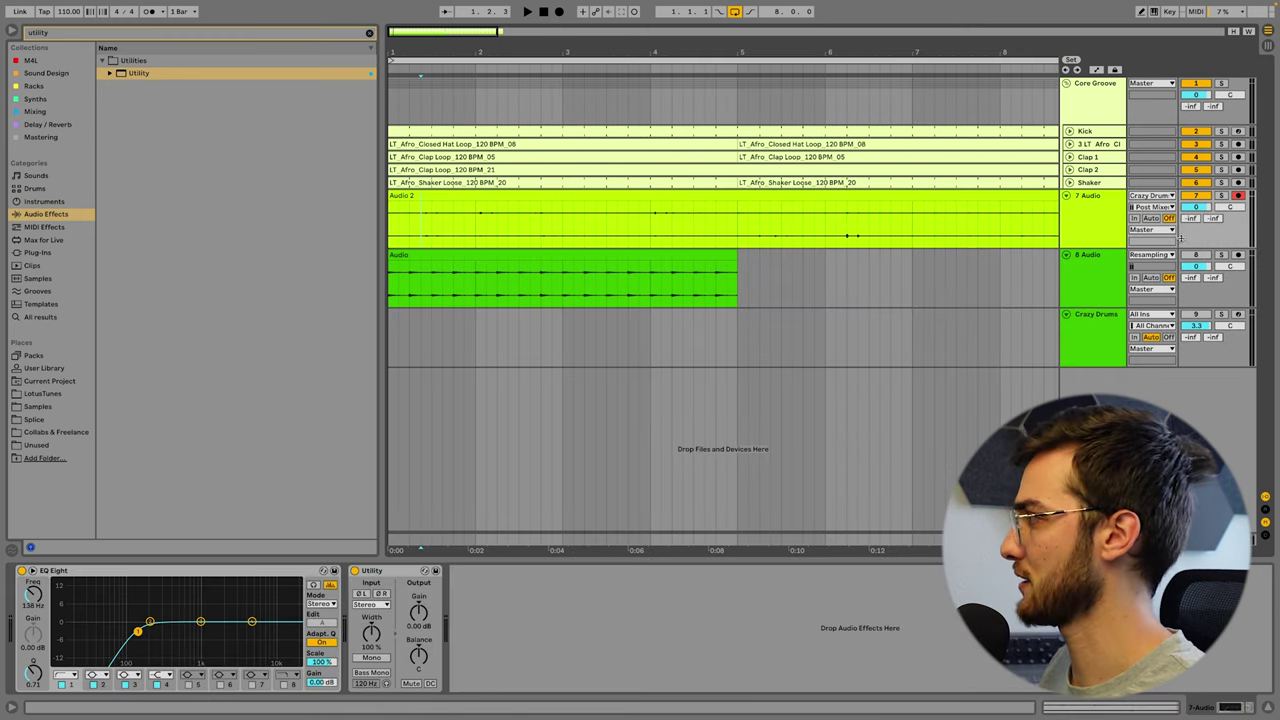
key(plus)
key(space)
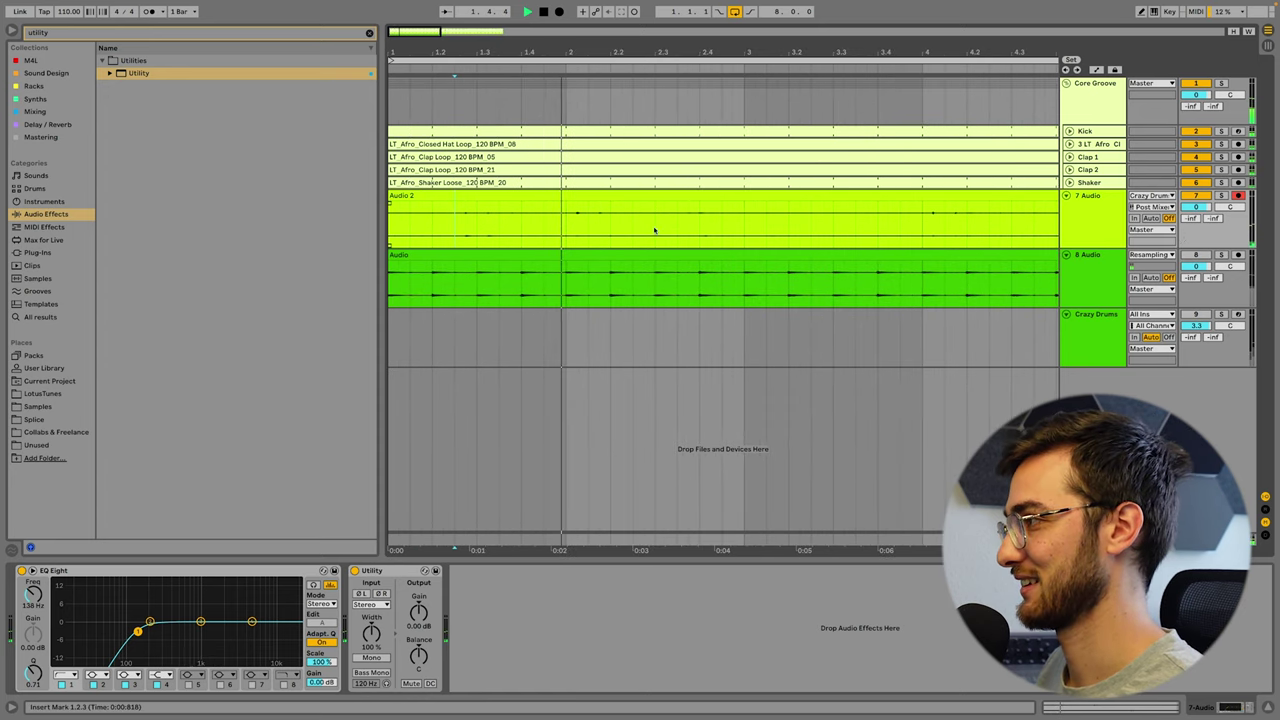
click(1104, 229)
key(alt+plus)
key(space)
Split the recorded clip at 2.3.3 and raise the gain of the section starting there to 13.6 dB.
click(684, 251)
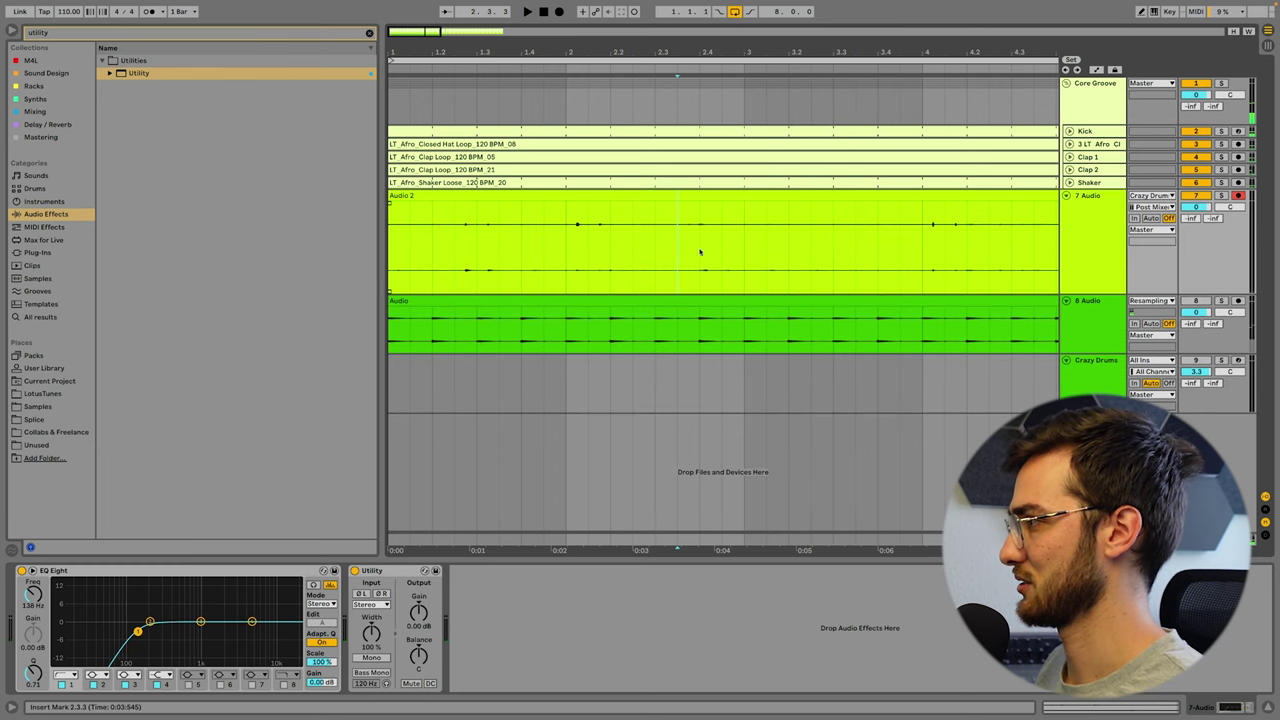
key(super+e)
double_click(711, 196)
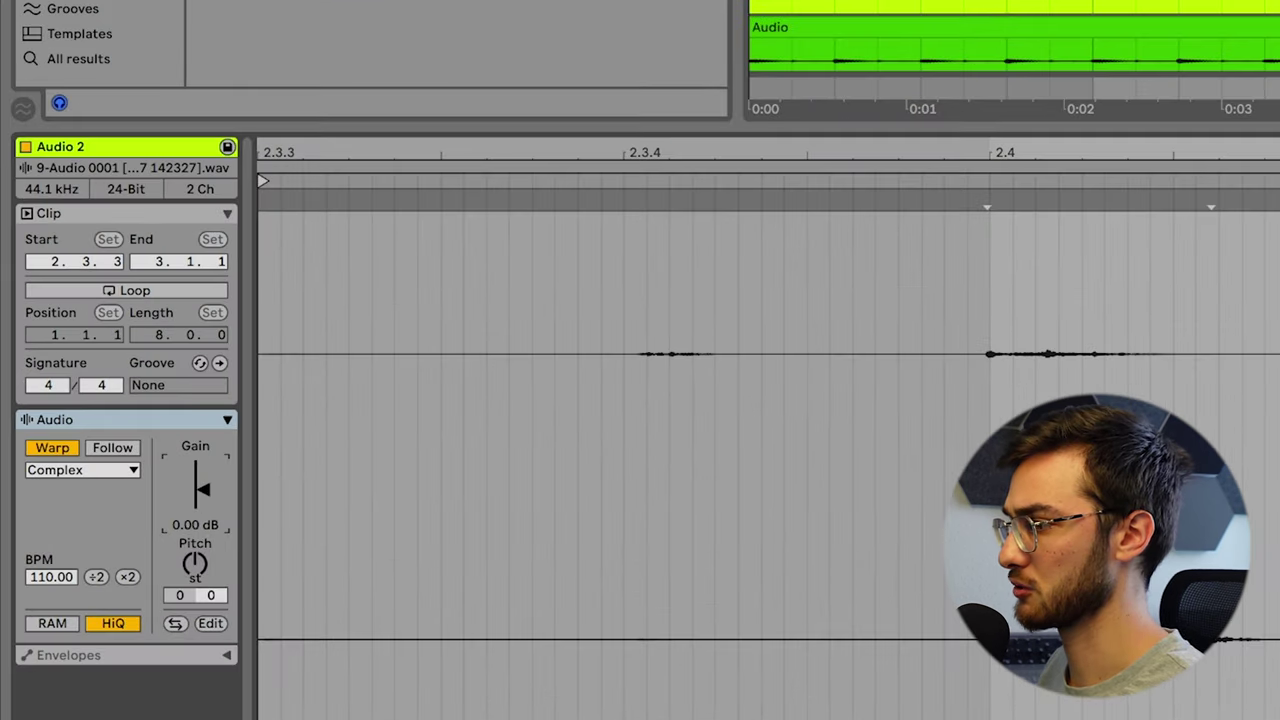
drag(105, 543, 105, 536)
drag(203, 482, 203, 472)
Set the split section's warp mode to Beats with transient looping off and an envelope of 12, and audition it.
click(60, 470)
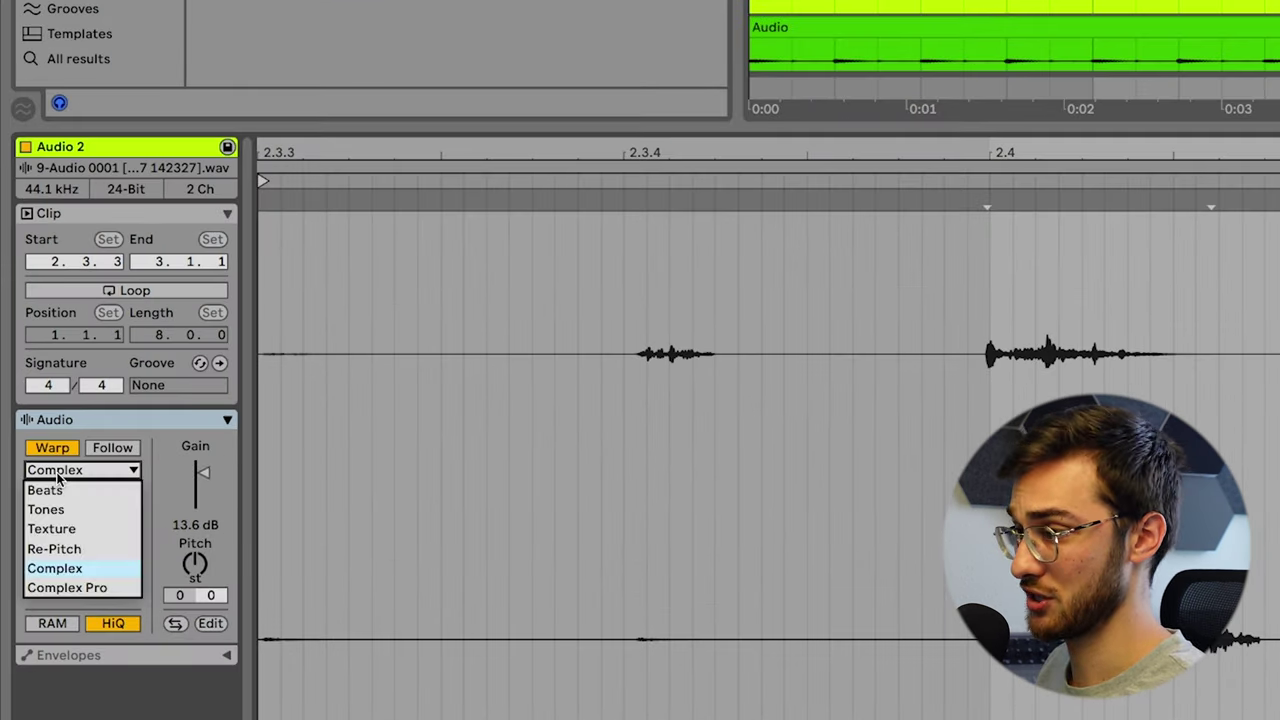
click(45, 490)
click(50, 528)
click(36, 546)
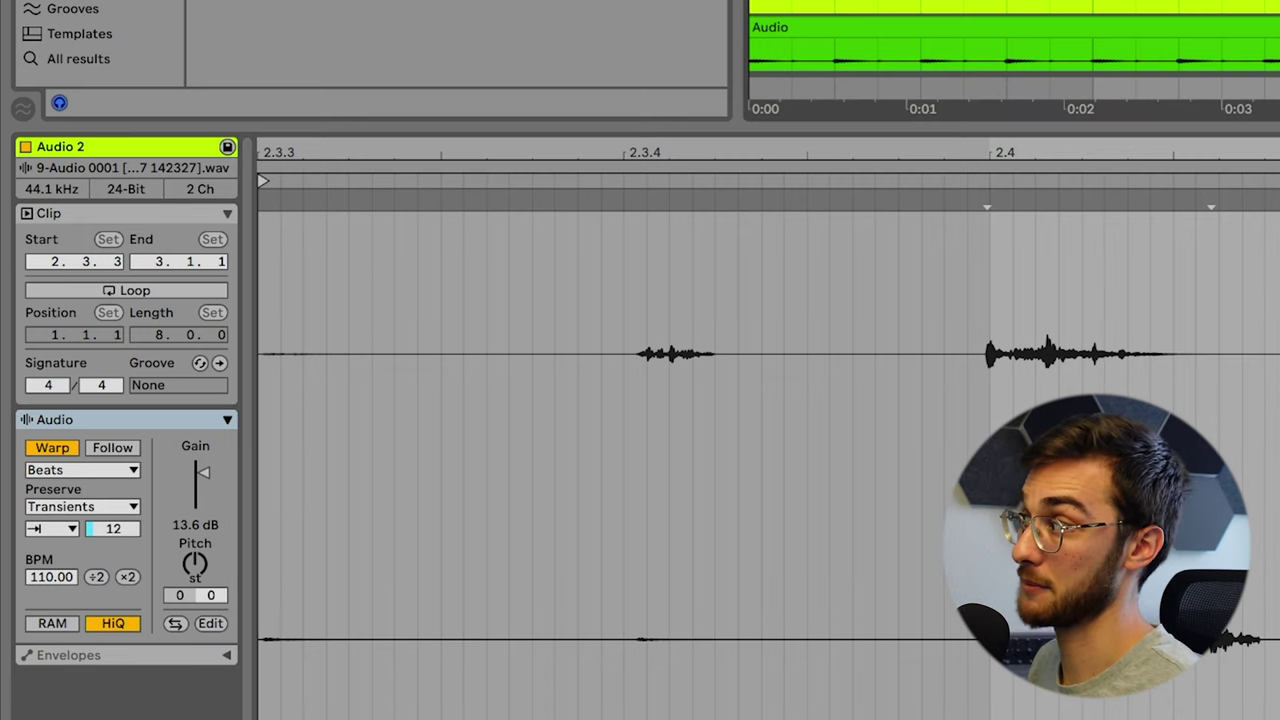
key(space)
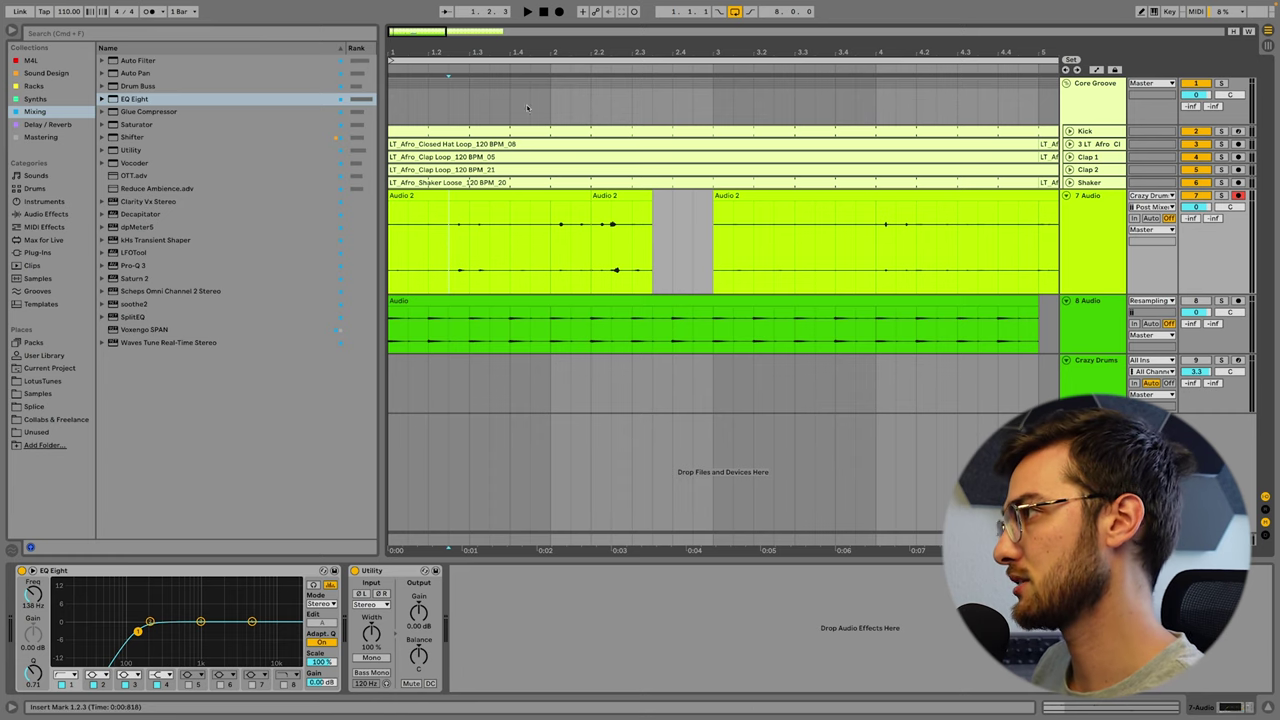
Split out the section from 4.1.1 to 4.2.1 as its own clip and set its warp mode to Beats.
scroll(759, 233, down, 3)
key(shift+Tab)
drag(745, 233, 779, 234)
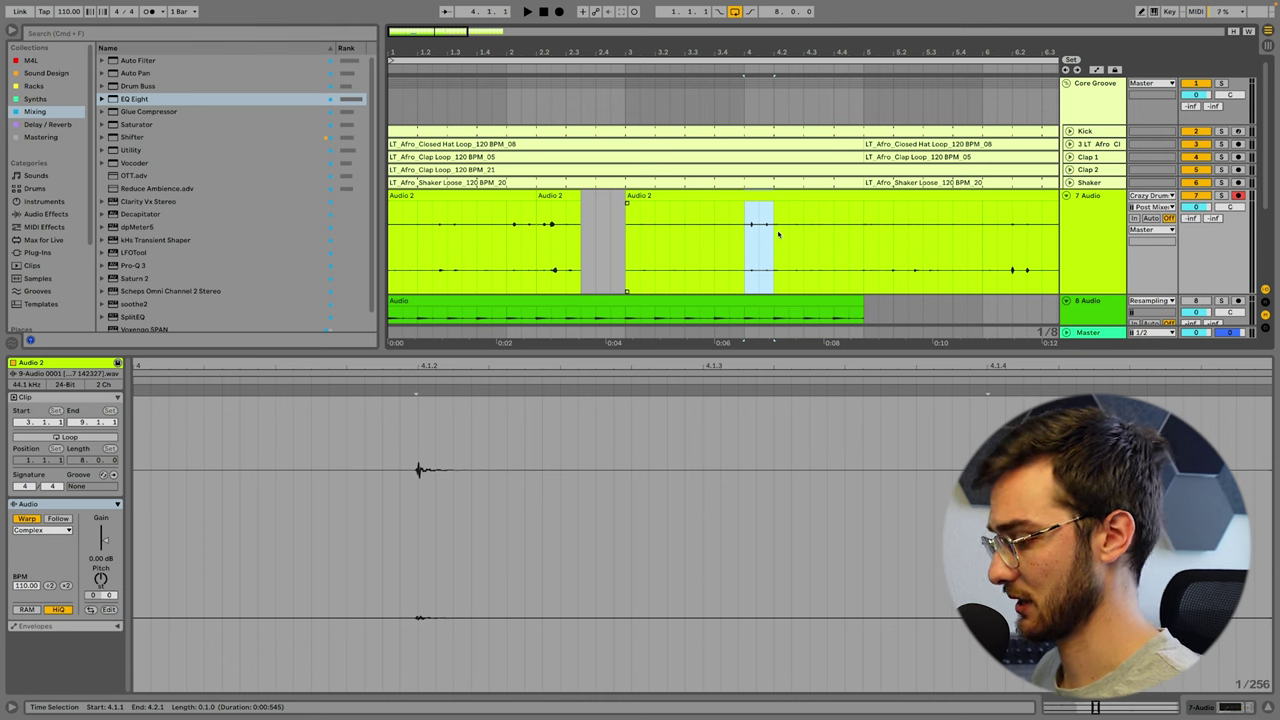
key(super+e)
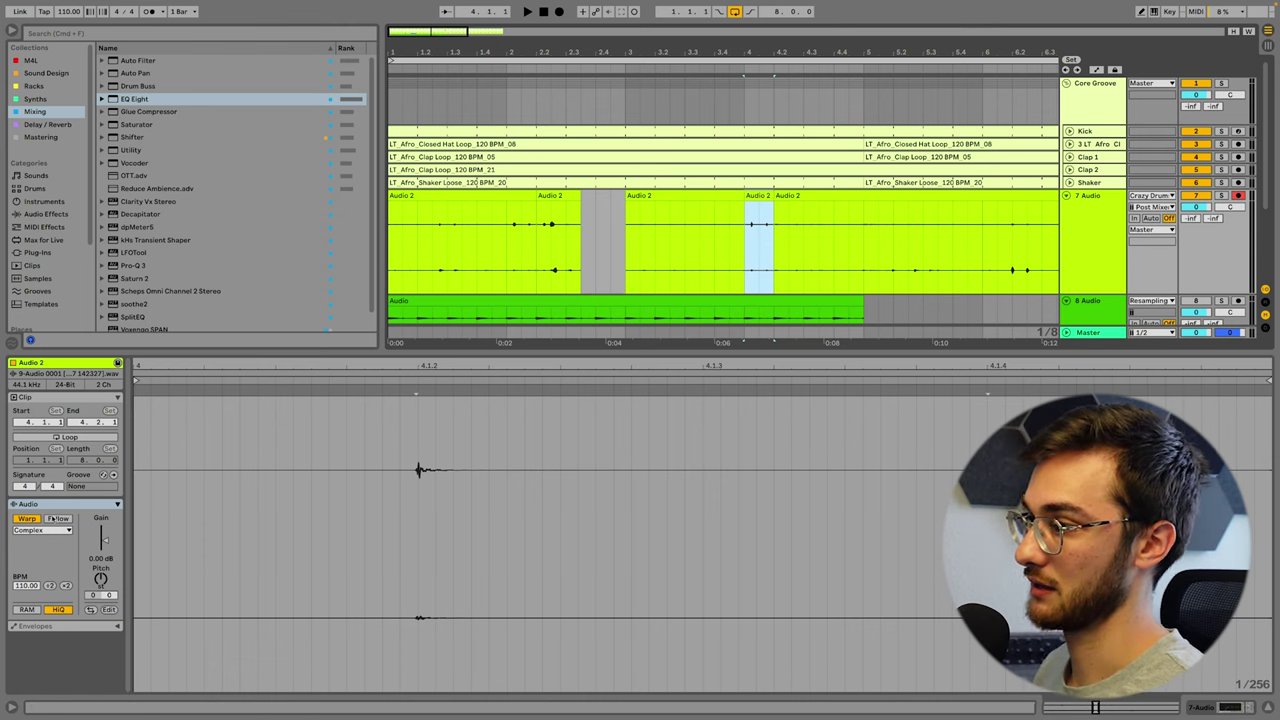
click(30, 531)
click(24, 541)
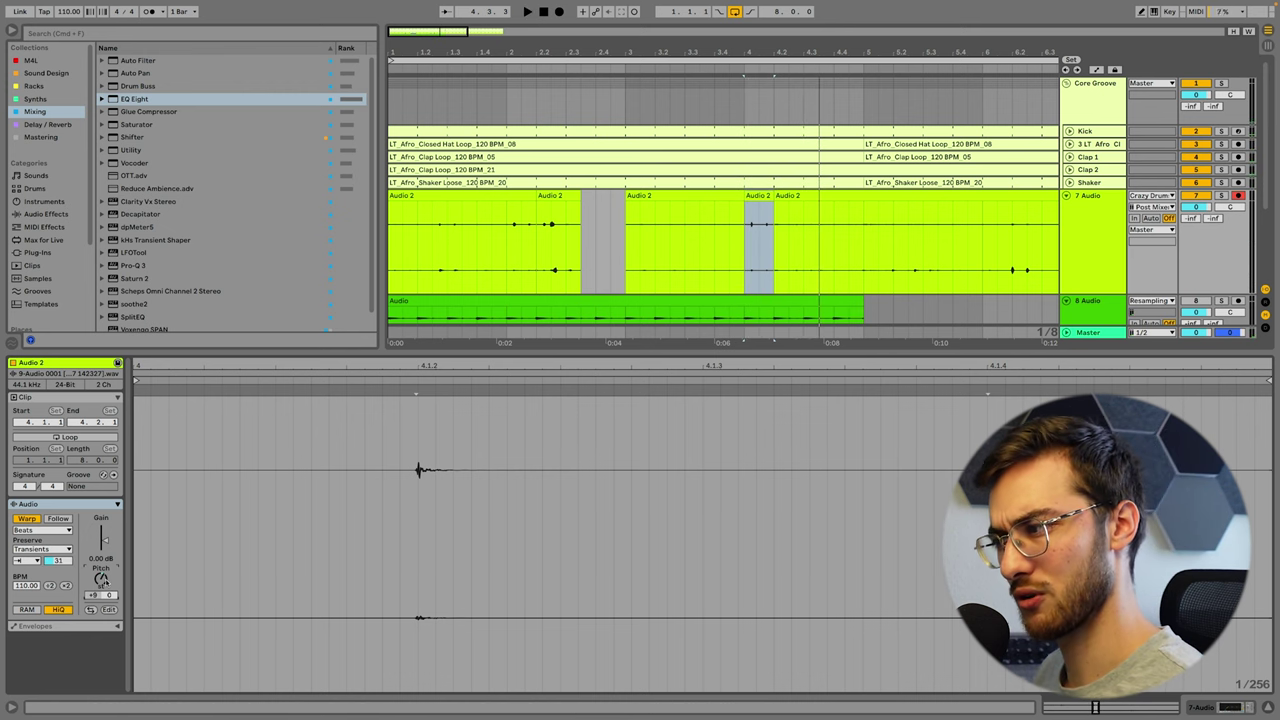
Rename the edited recording track Layer 1 and remove the resampled audio and Crazy Drums tracks.
key(shift+Tab)
scroll(752, 259, down, 3)
click(715, 275)
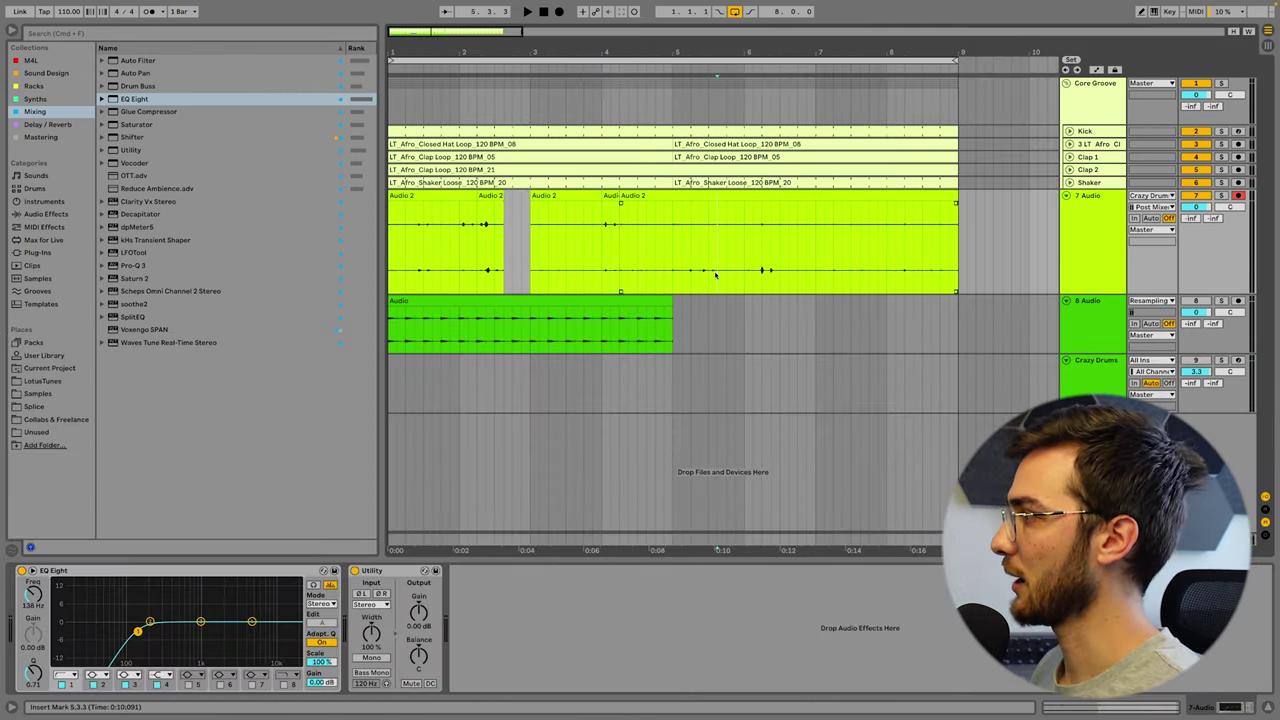
key(minus)
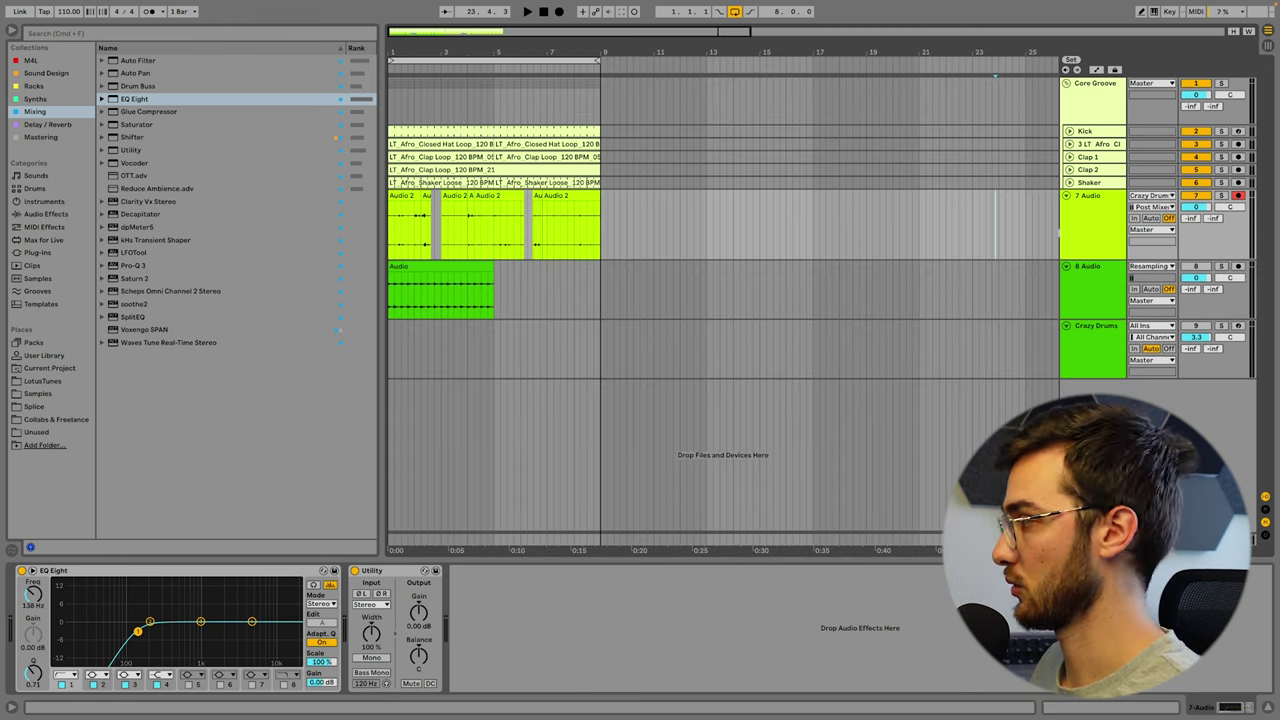
click(1077, 234)
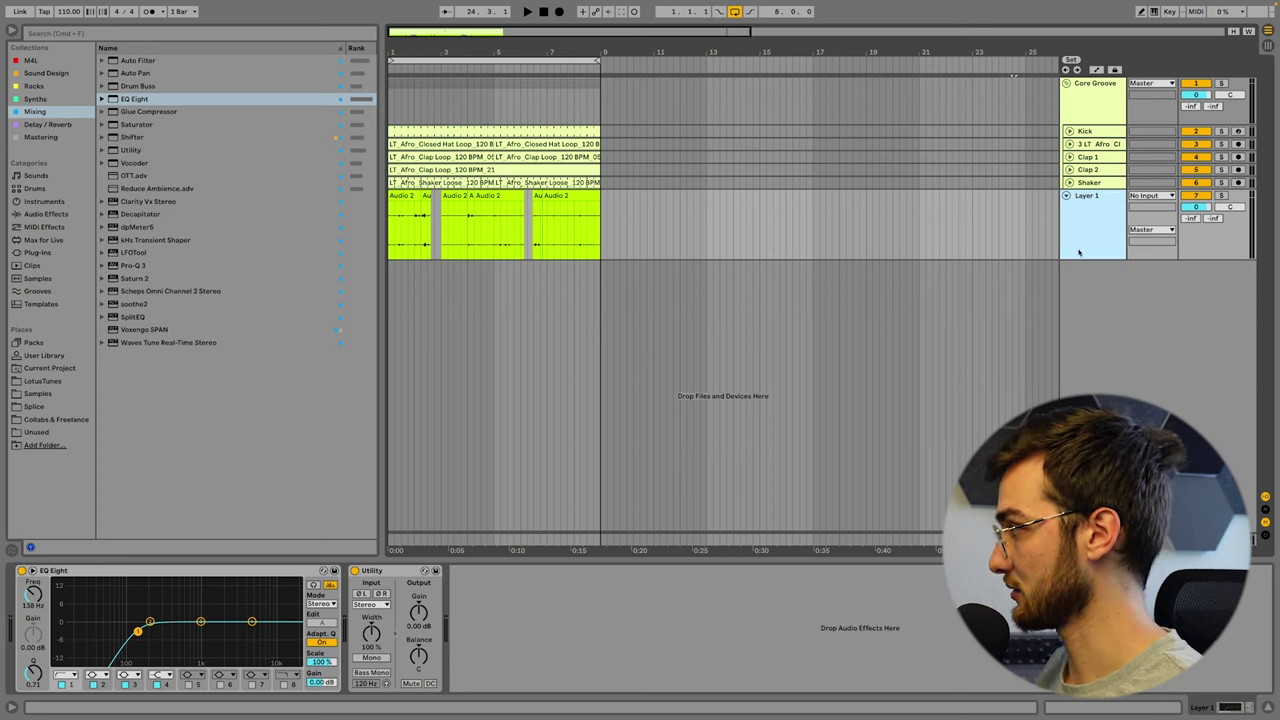
Add a new audio track and open the Tulum - Deep Tribal Organic Production Suite folder in the LotusTunes library.
key(ctrl+z)
click(42, 381)
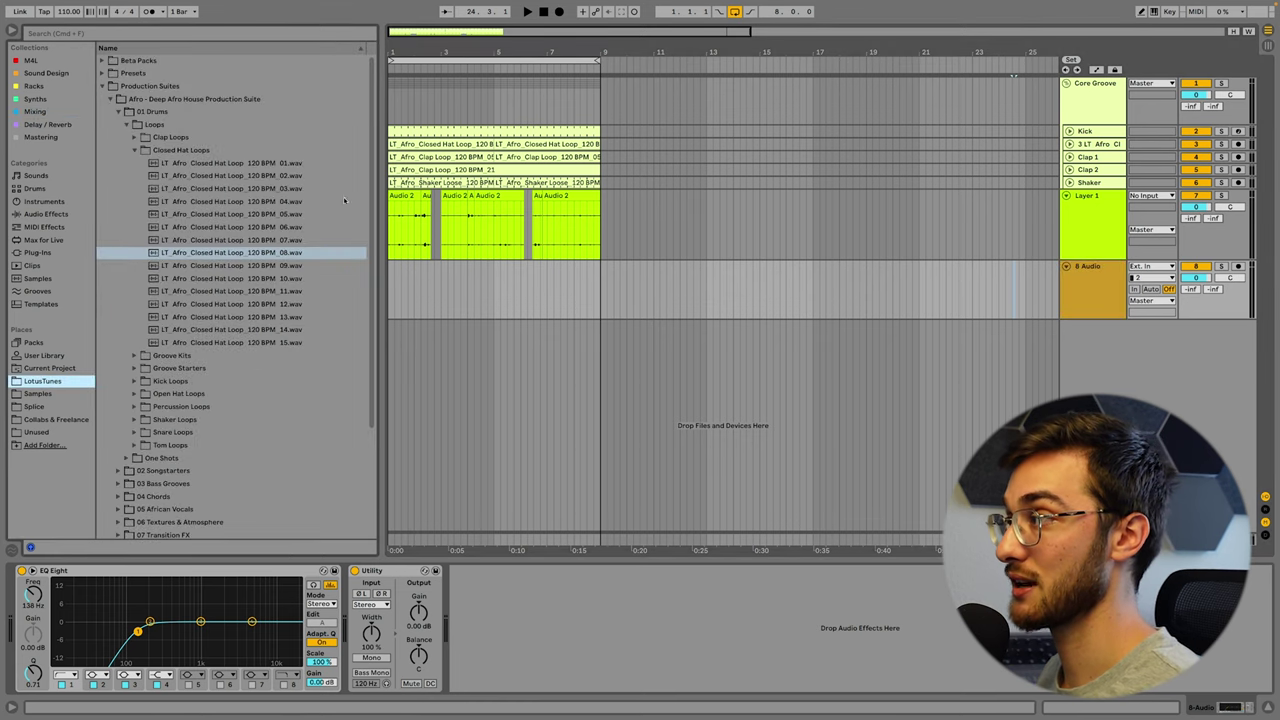
drag(414, 50, 414, 76)
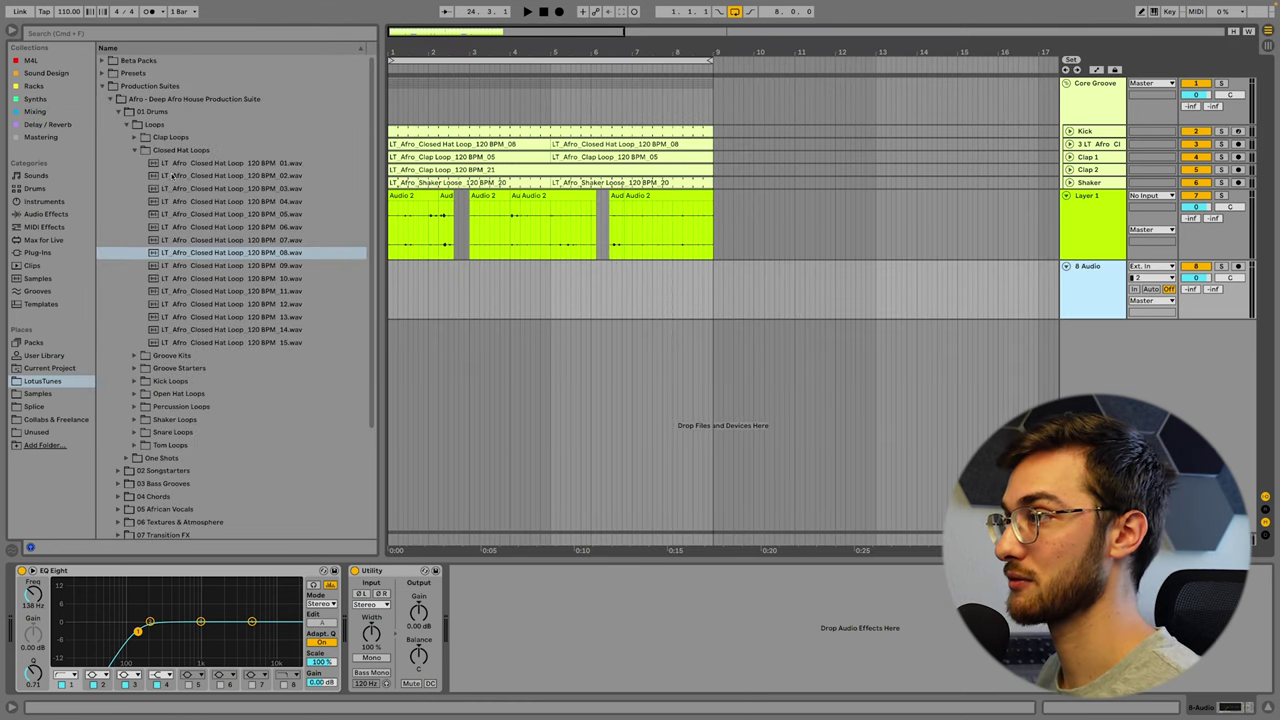
click(133, 150)
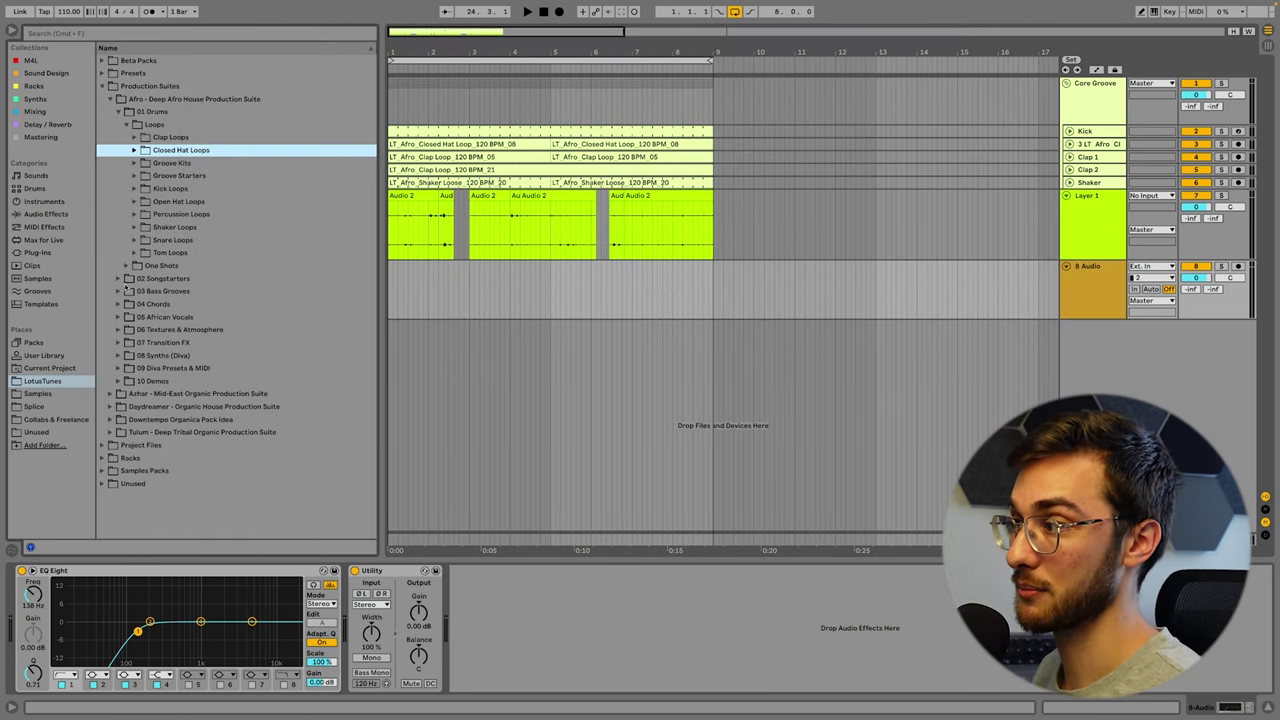
click(126, 124)
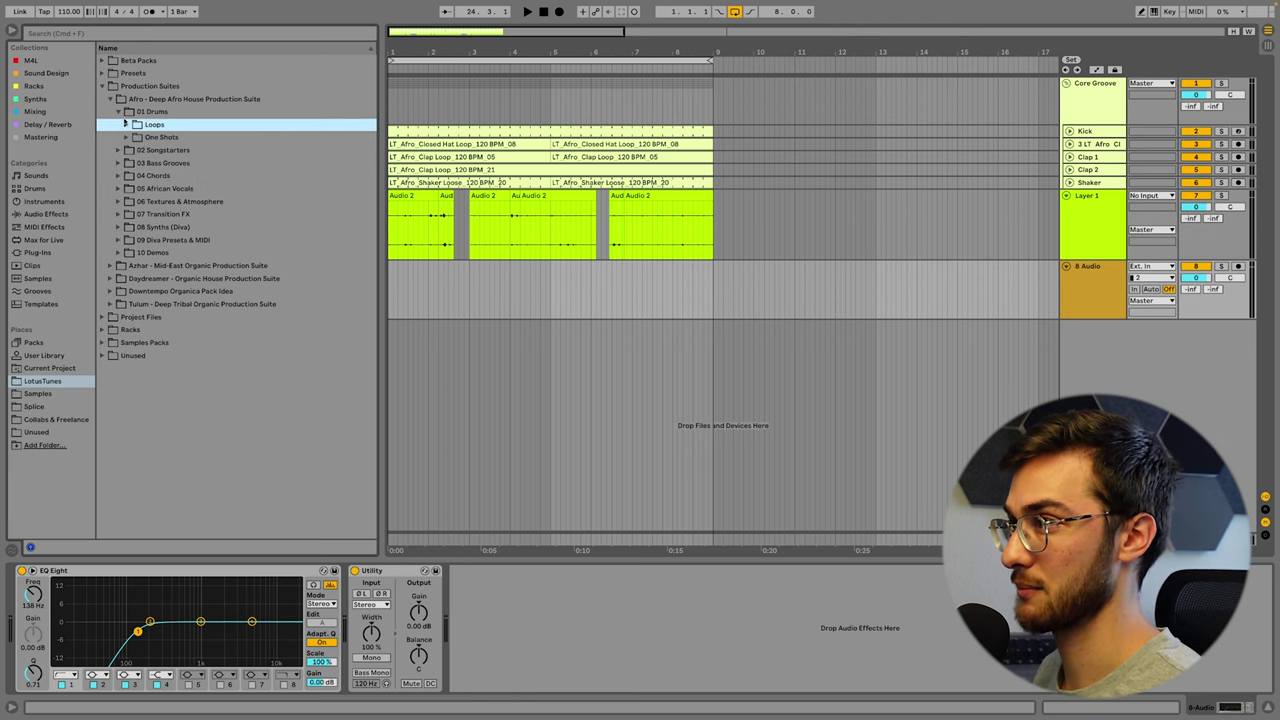
click(109, 101)
click(109, 150)
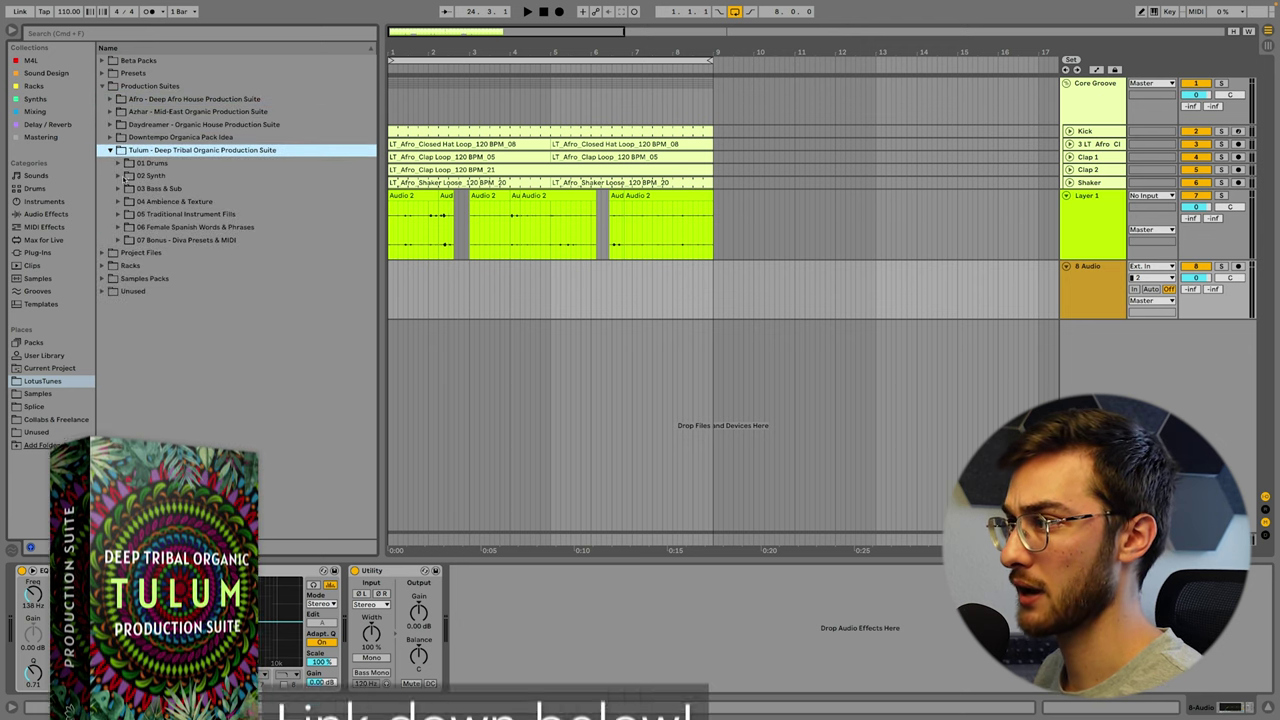
Preview the Tulum suite's Tribal Percussion Loops and place loop 13 at the start of the new audio track.
click(119, 163)
click(126, 176)
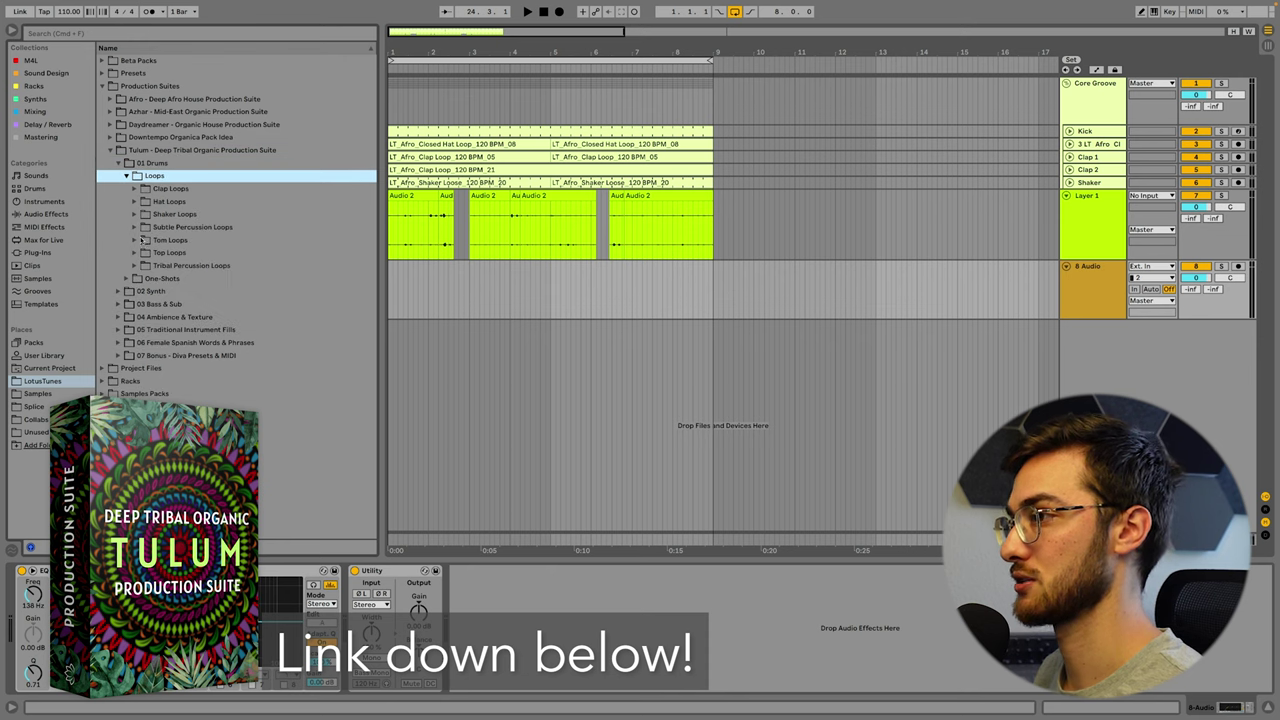
click(132, 265)
click(229, 349)
scroll(229, 362, down, 1)
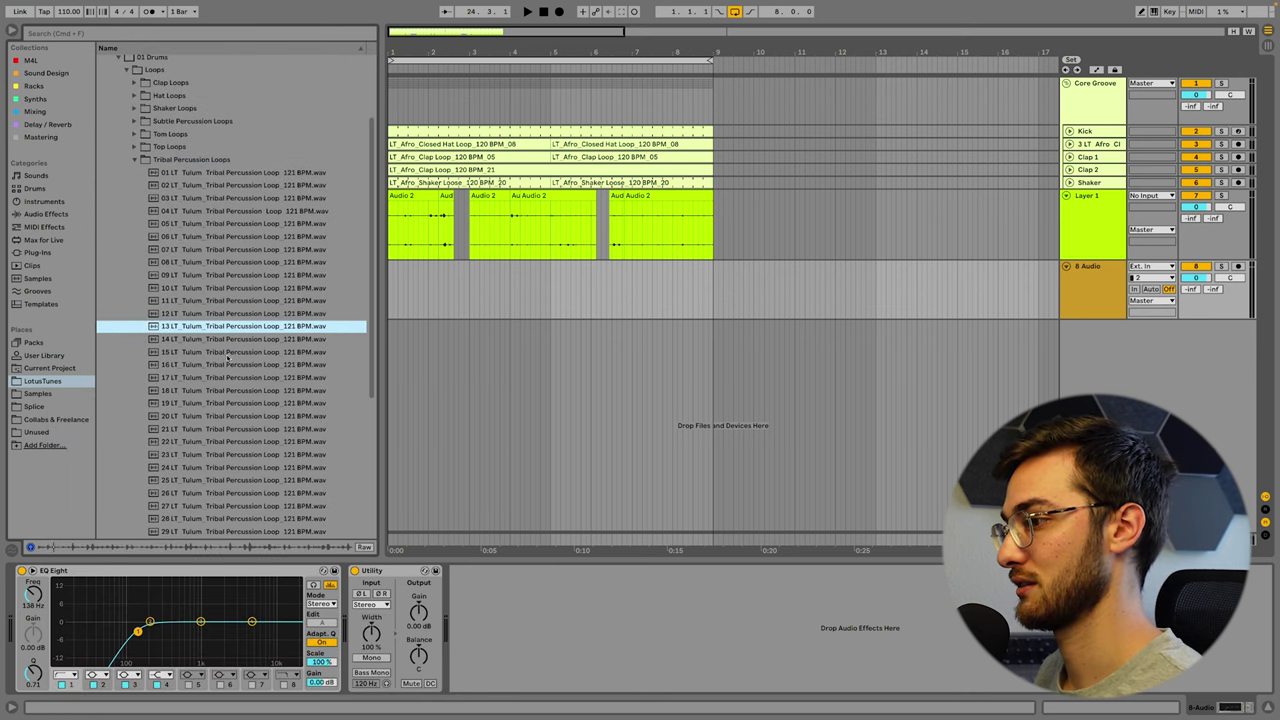
drag(231, 333, 411, 267)
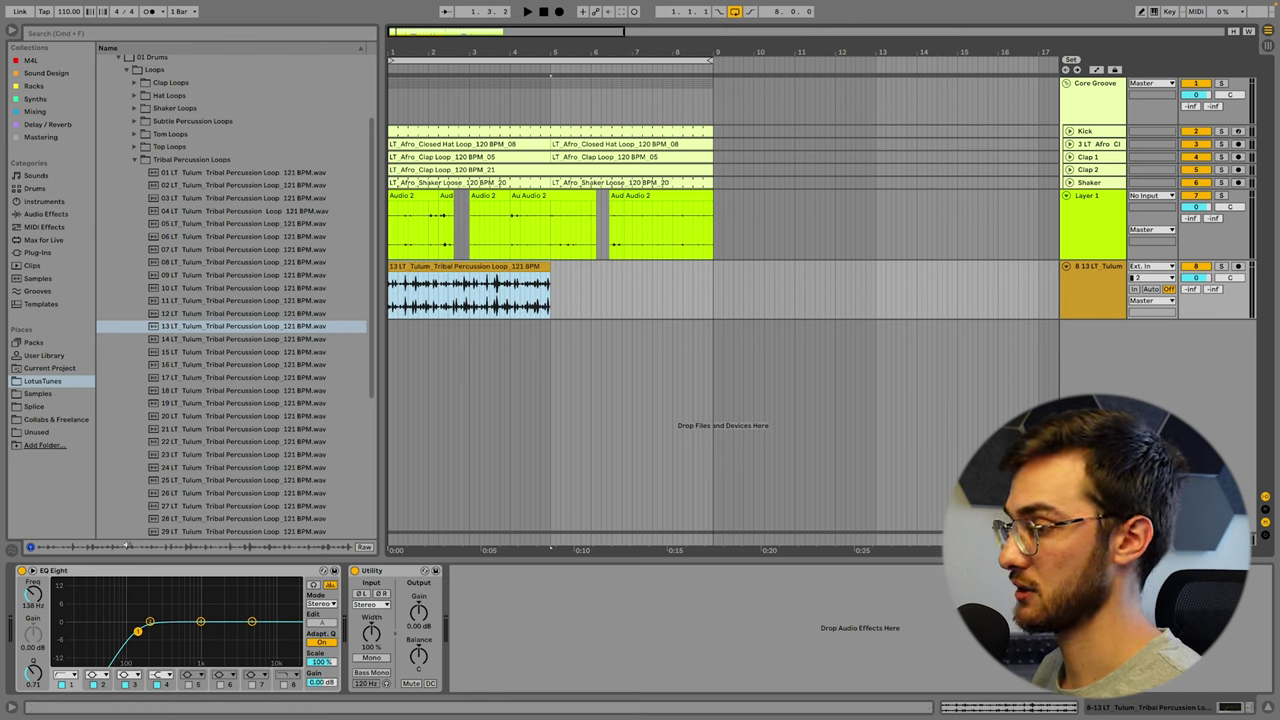
Slice the loop to a new MIDI track per transient with the Built-in preset and preserved warped timing, and delete the original audio track.
right_click(460, 270)
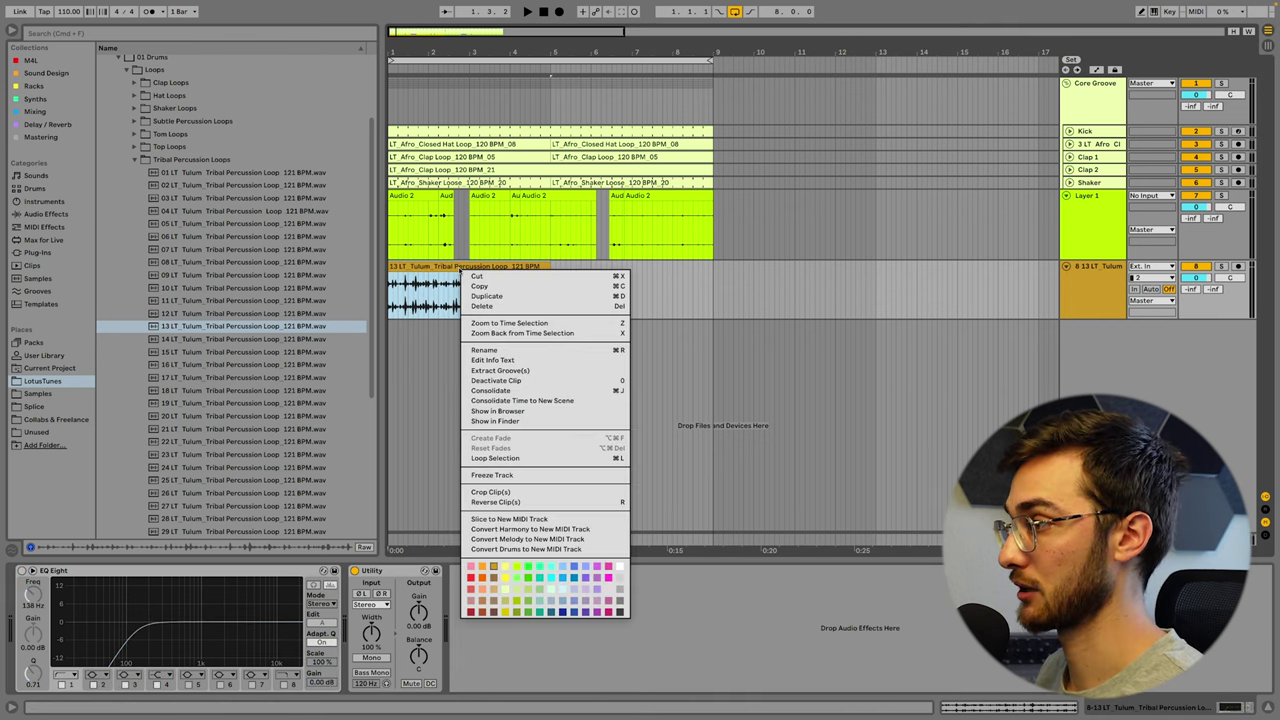
click(508, 519)
click(674, 382)
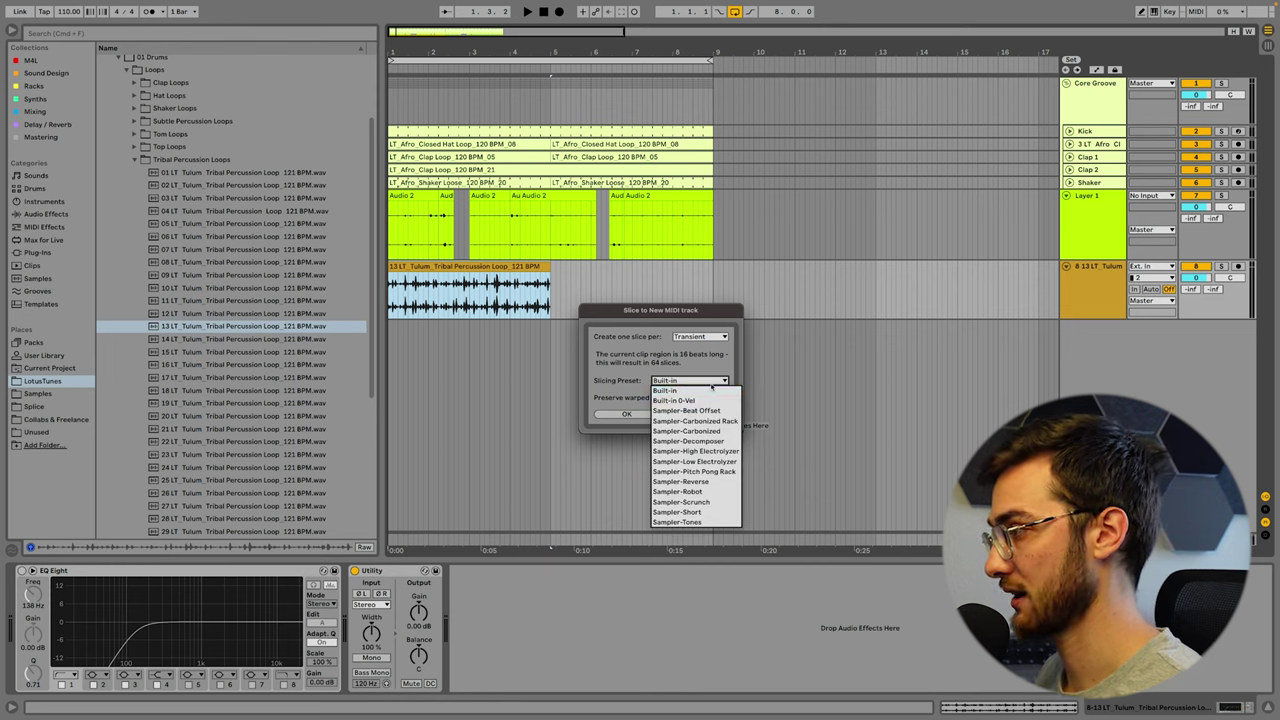
click(661, 389)
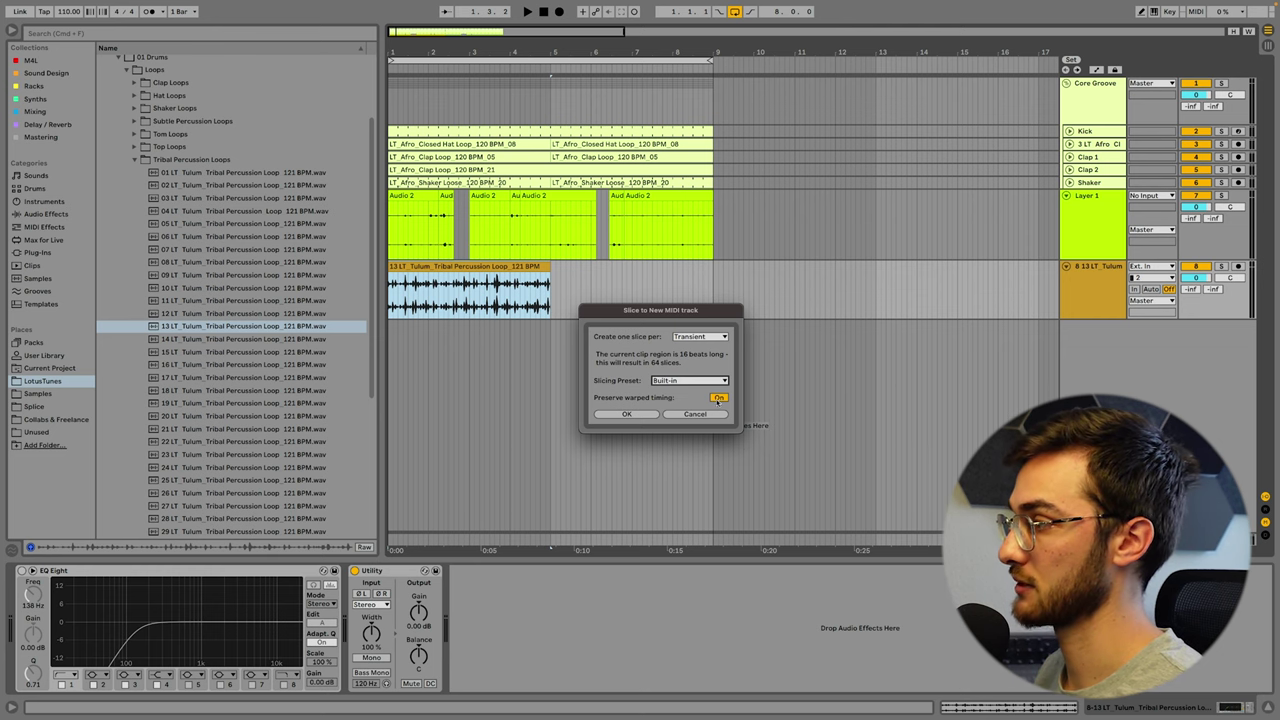
click(640, 415)
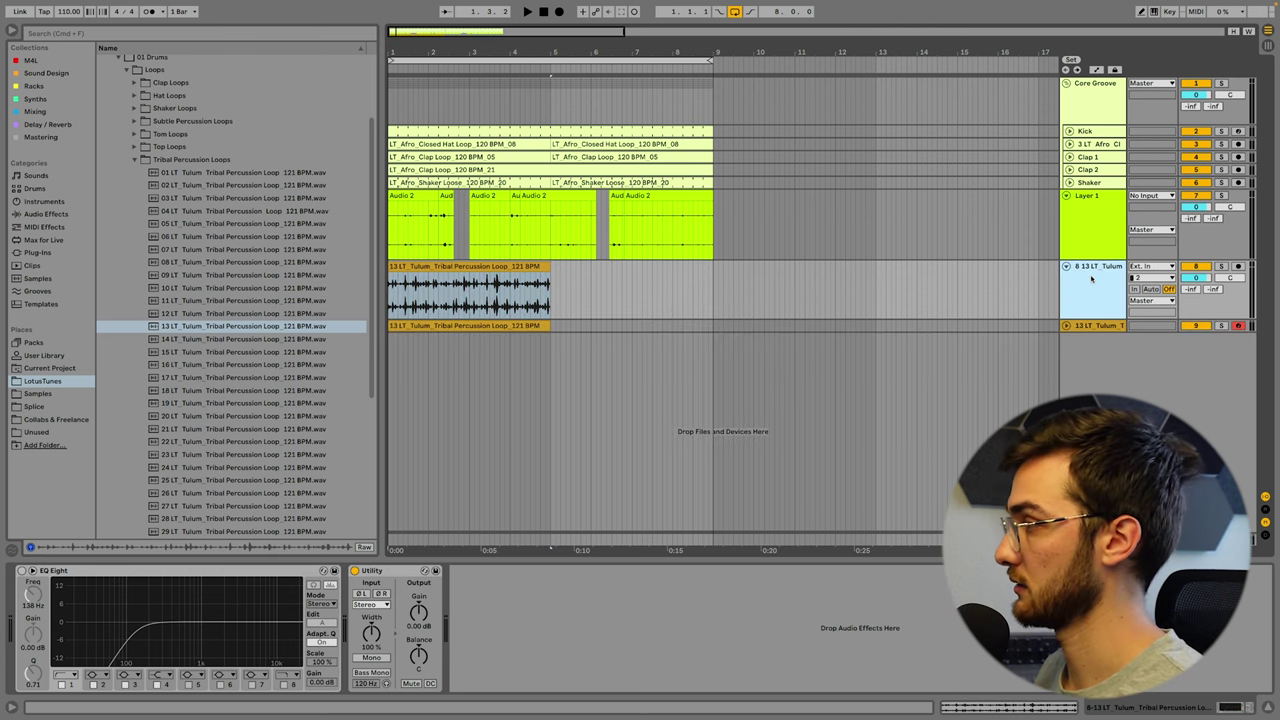
key(Delete)
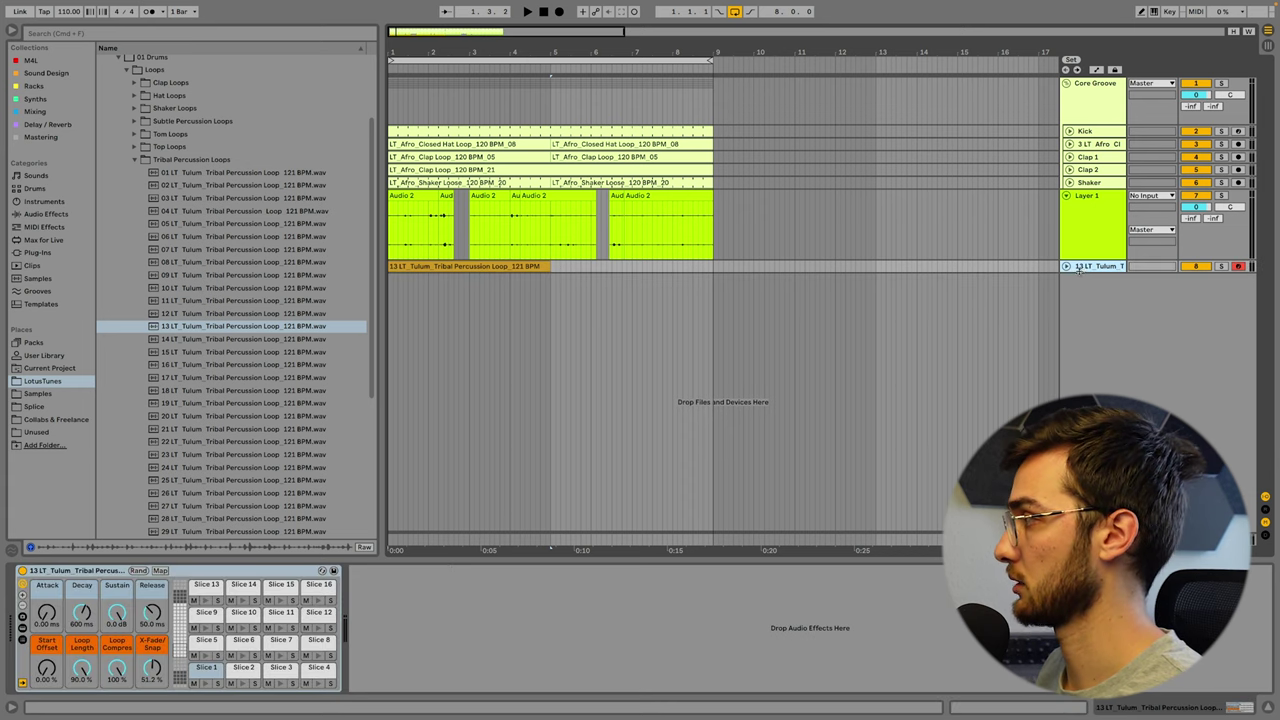
Unfold and solo the sliced percussion track, and play it back to audition the slices.
click(1066, 267)
click(451, 278)
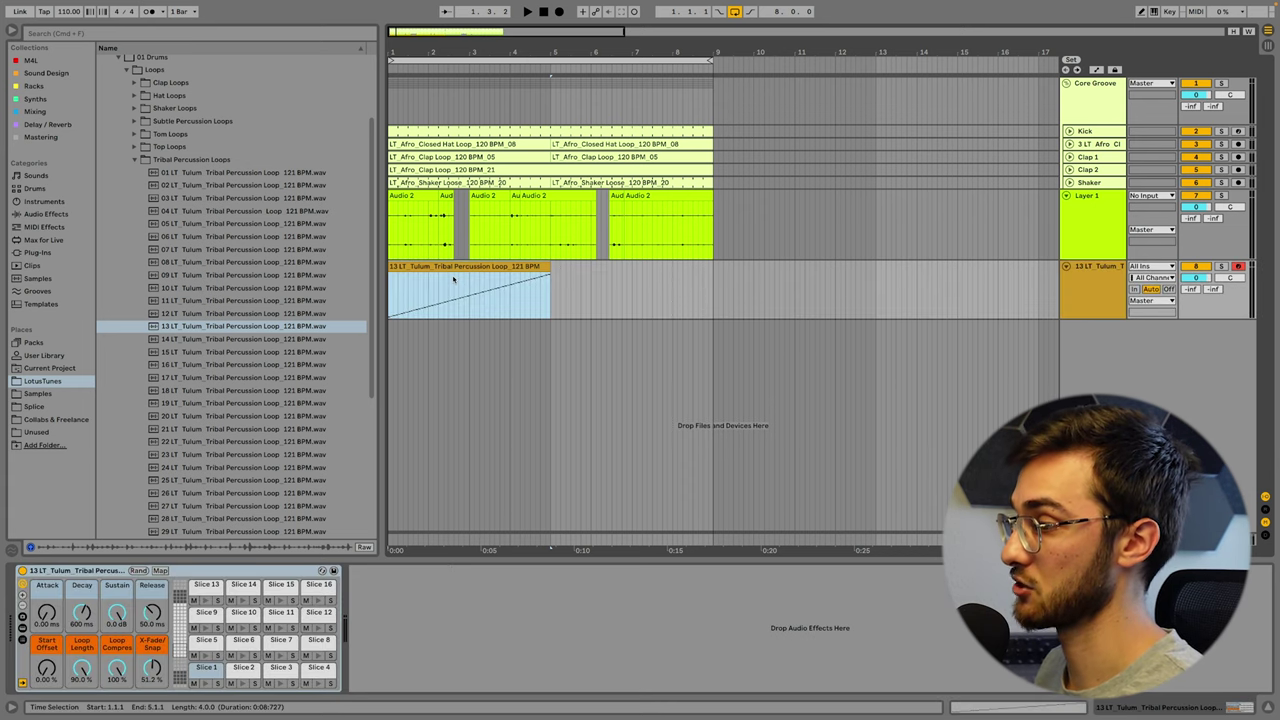
click(1221, 266)
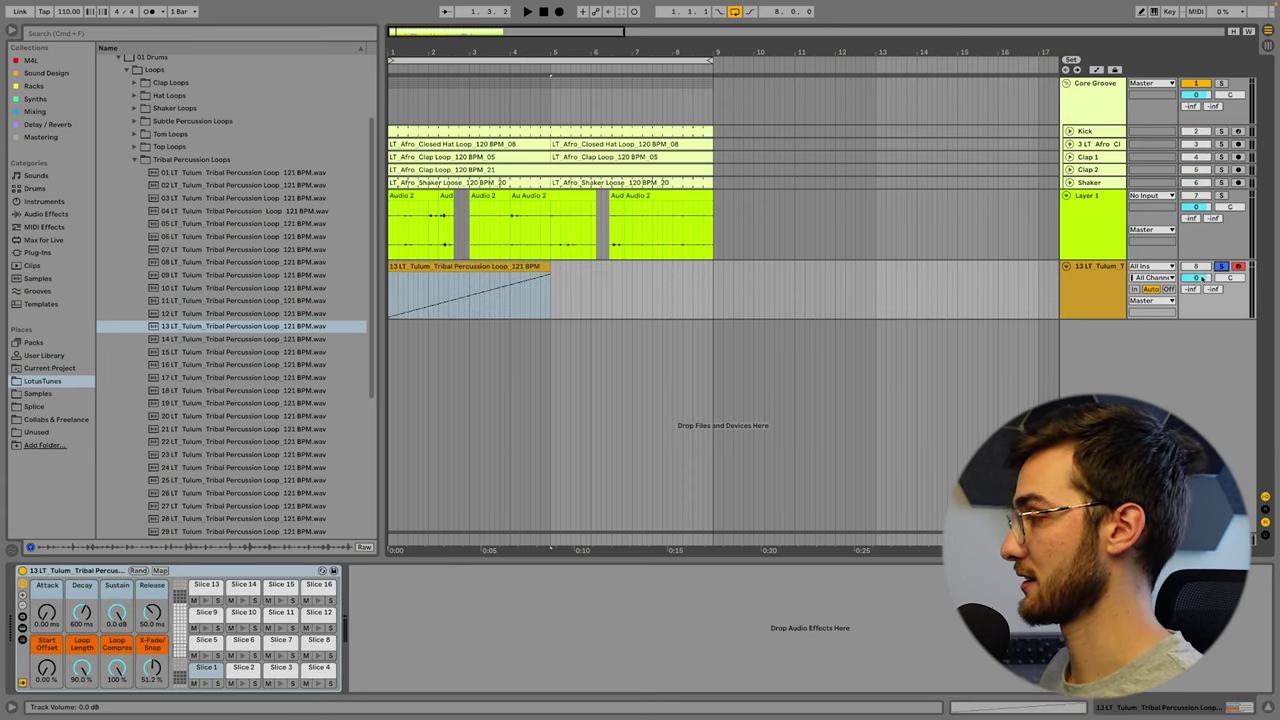
key(space)
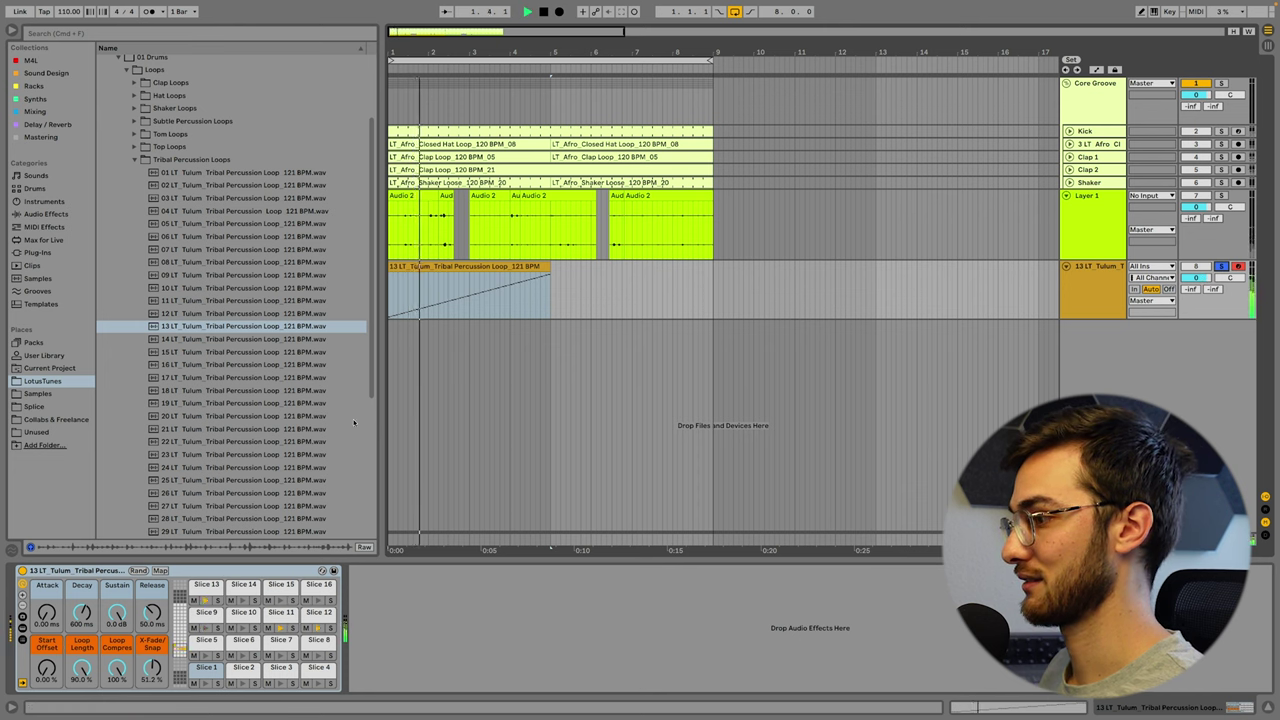
key(space)
double_click(460, 268)
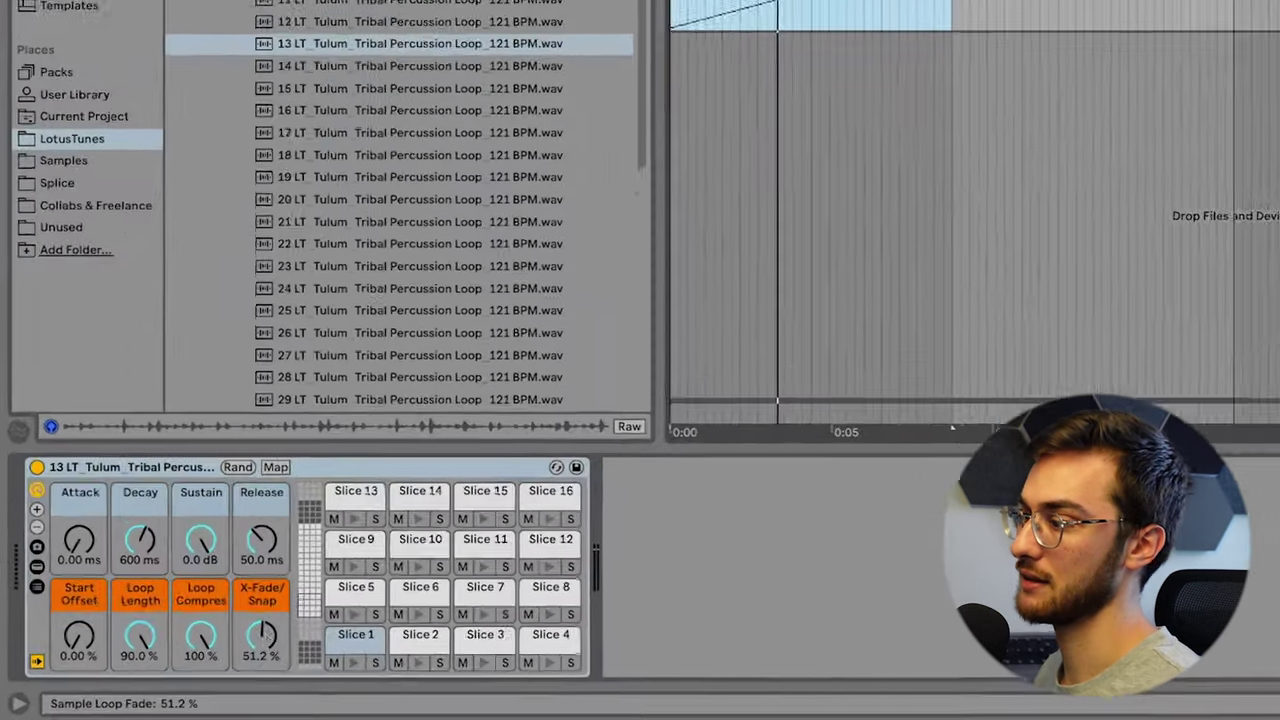
Set the slice rack's Decay to 279 ms, Sustain to -inf dB and X-Fade/Snap to 100 %.
drag(156, 676, 156, 690)
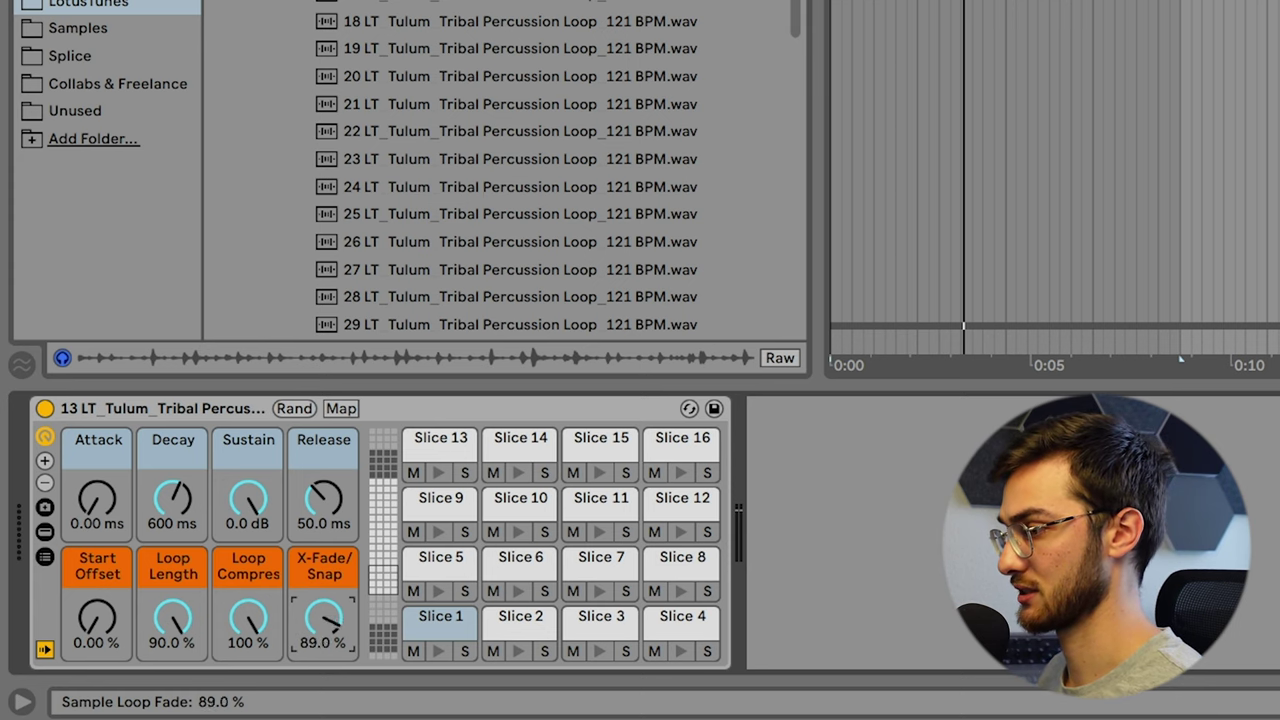
drag(323, 618, 323, 598)
drag(248, 502, 248, 600)
drag(248, 540, 248, 565)
drag(184, 492, 184, 524)
key(space)
drag(330, 616, 323, 530)
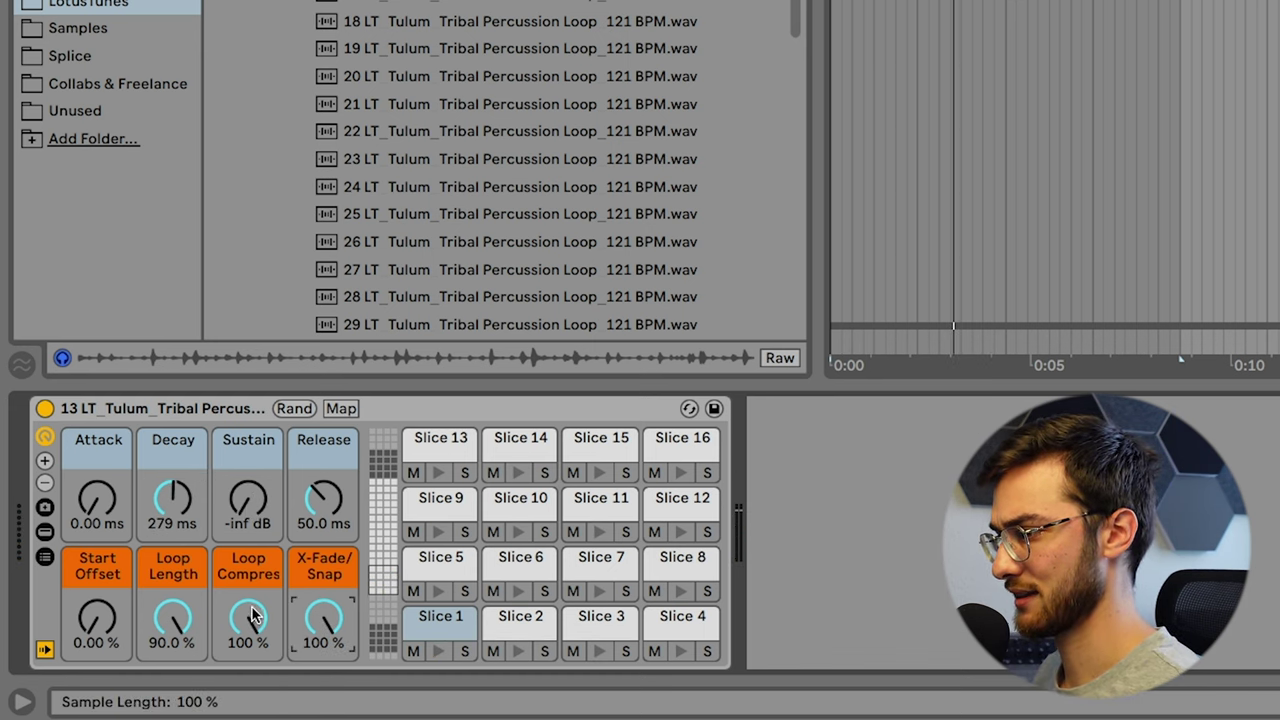
Audition different Loop Length and Loop Compress amounts on the slice rack, with Sustain at -16 dB and Release at 558 ms.
mouse_move(250, 620)
mouse_down()
mouse_move(250, 640)
mouse_move(248, 621)
mouse_up()
drag(170, 620, 170, 655)
key(space)
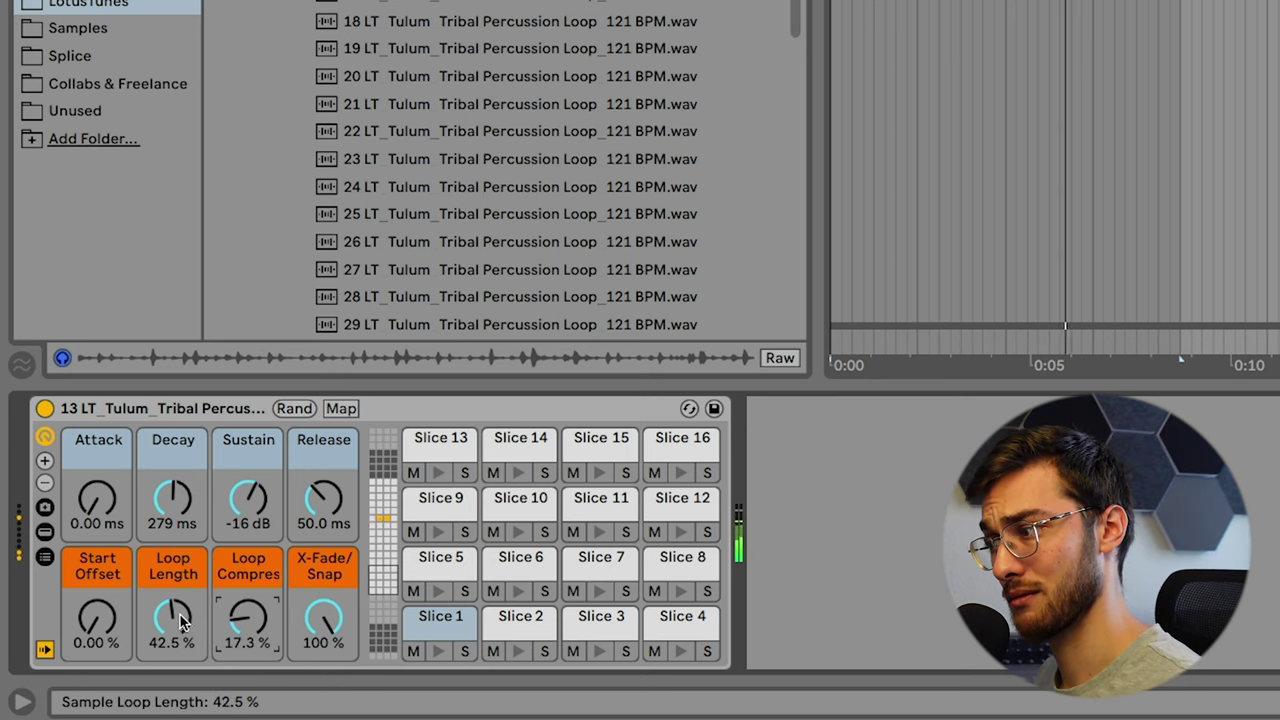
drag(174, 615, 174, 627)
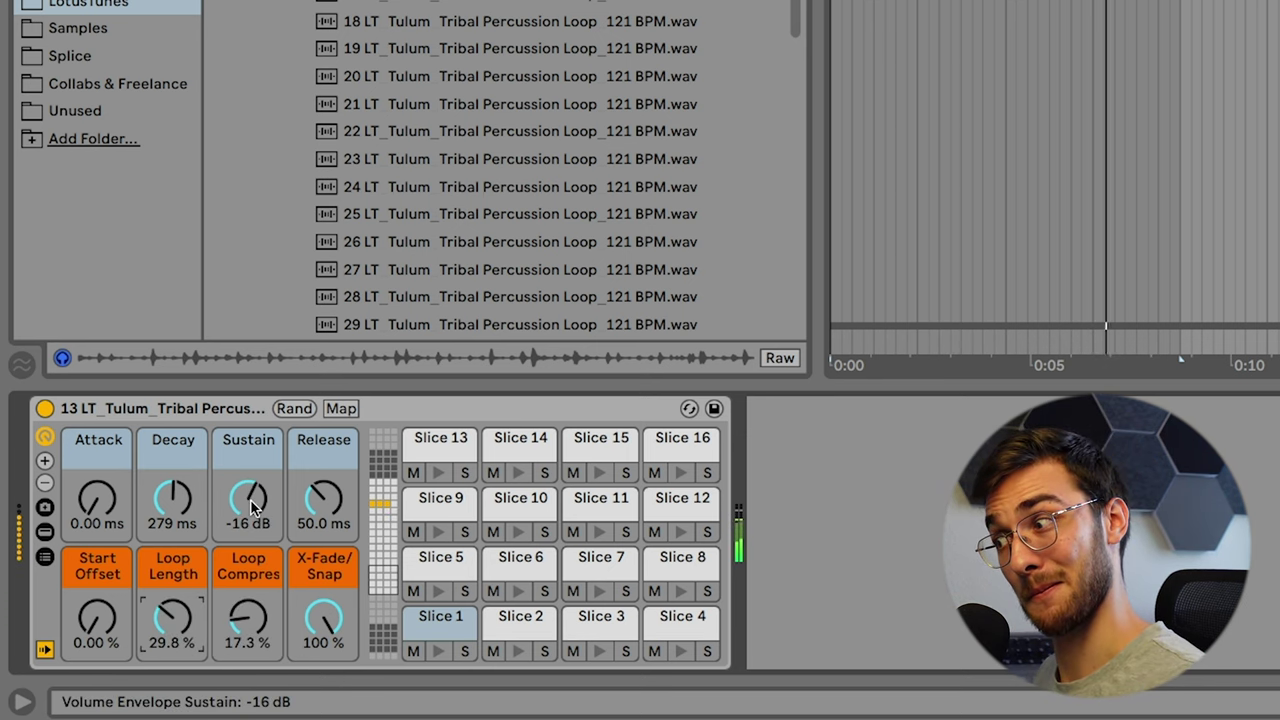
drag(300, 520, 300, 480)
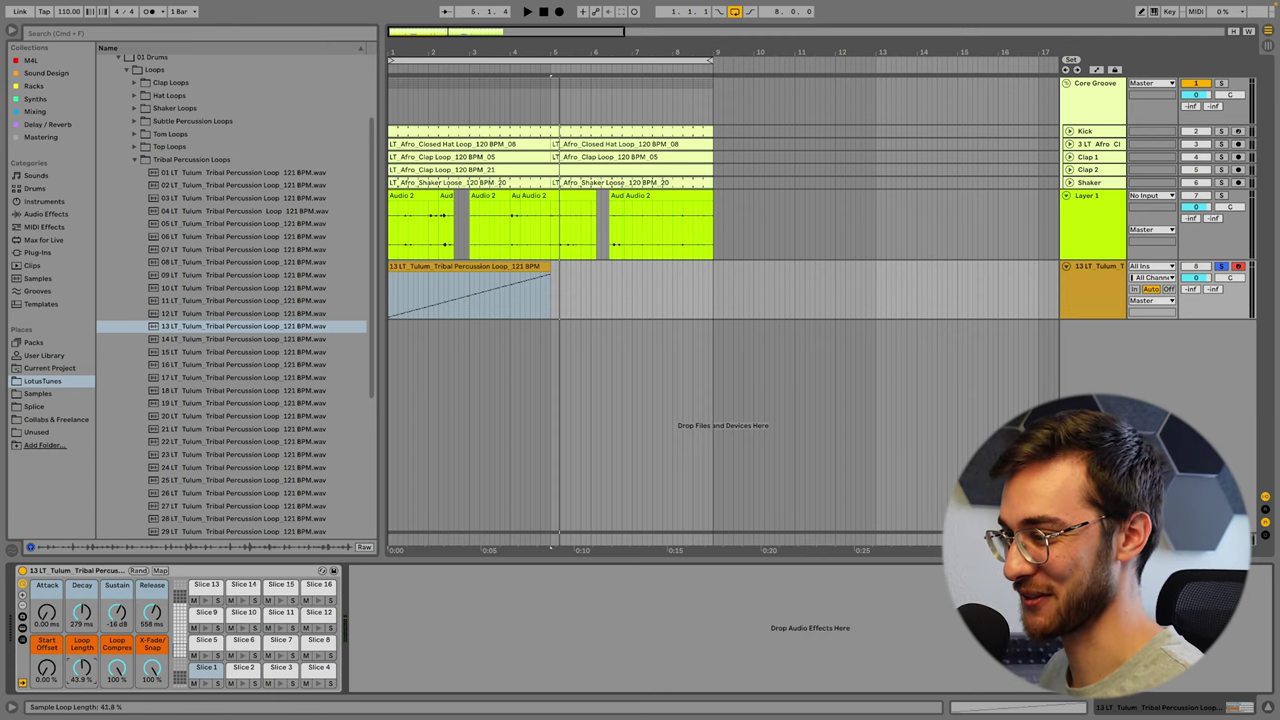
Delete the MIDI clip from the sliced percussion track and open the M4L device collection.
click(460, 267)
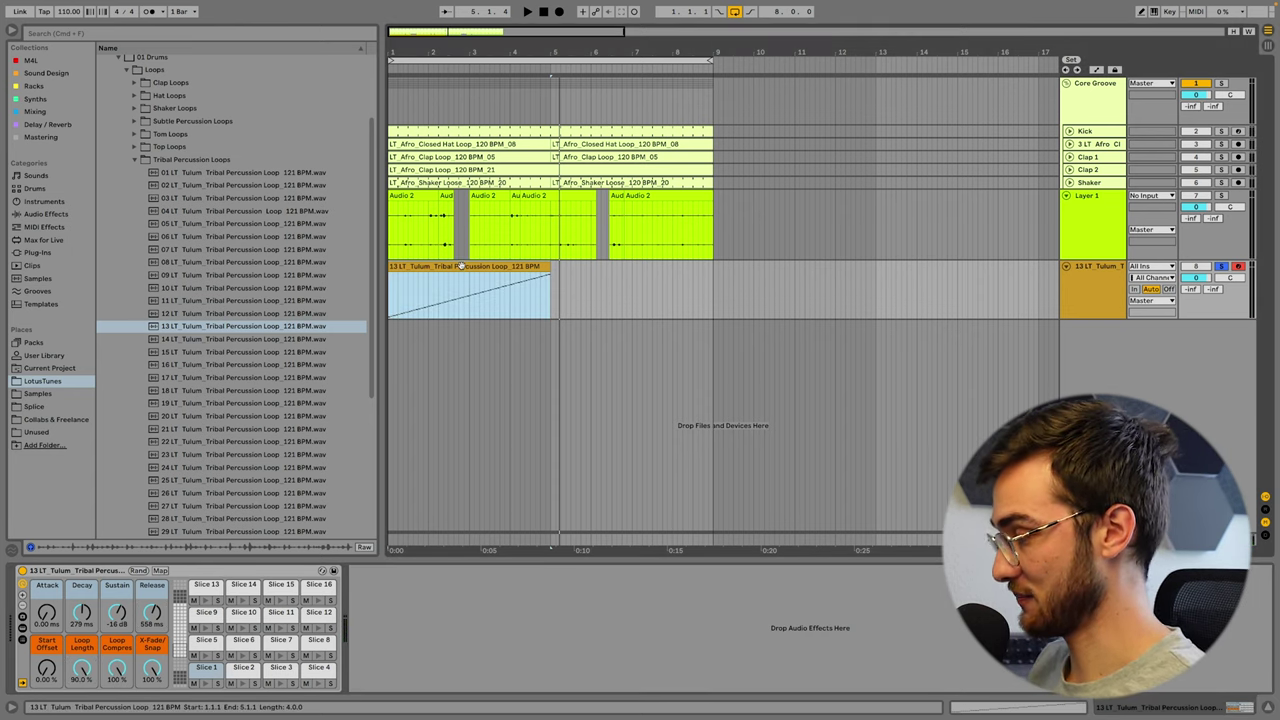
key(Delete)
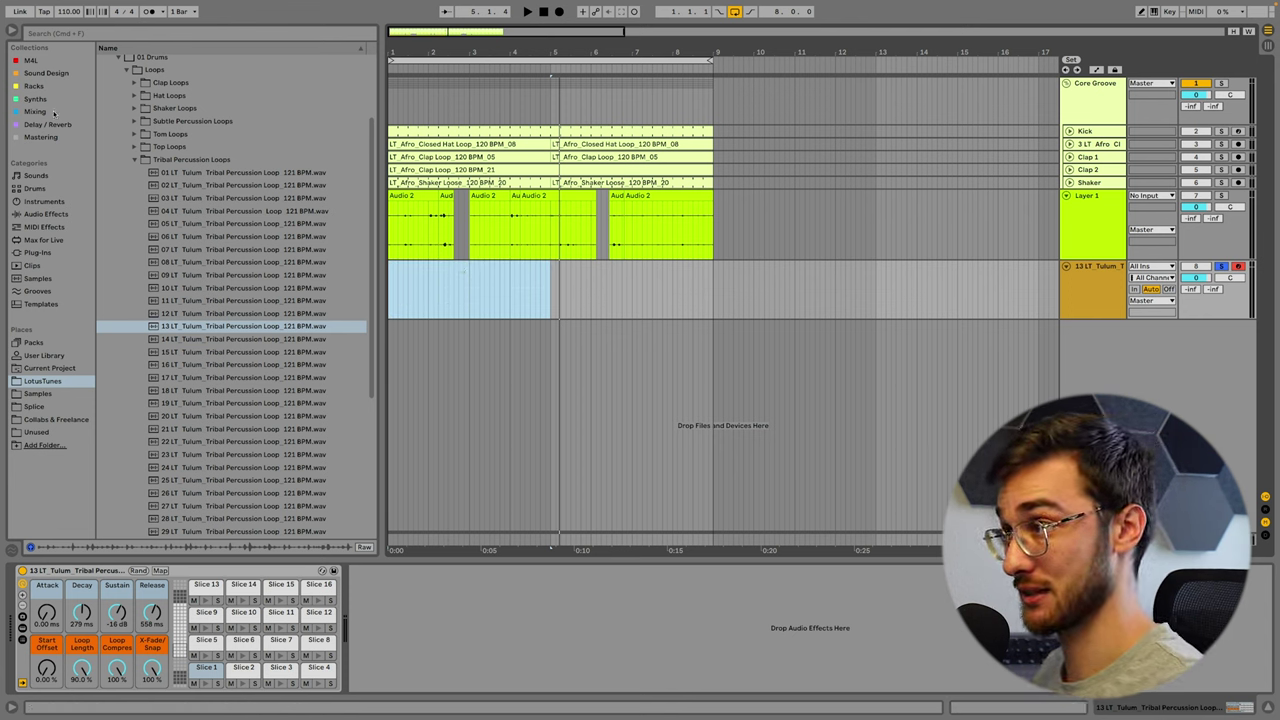
click(31, 60)
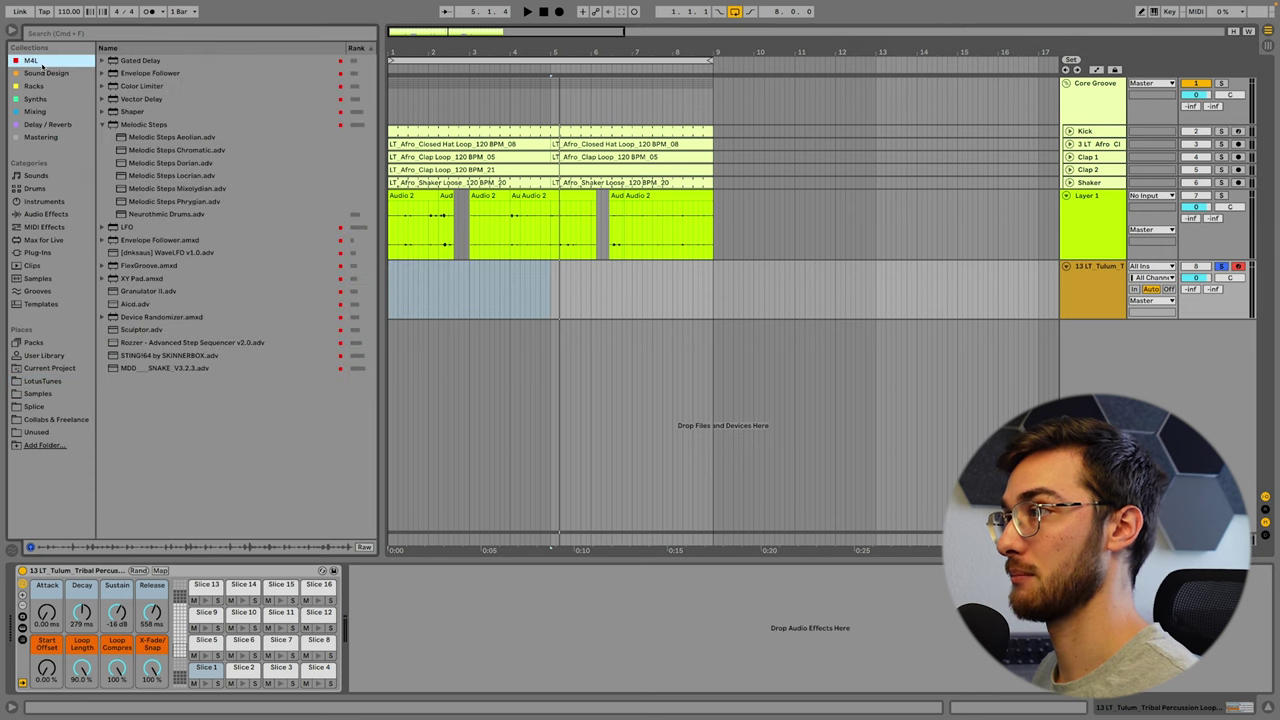
click(145, 124)
drag(27, 605, 68, 573)
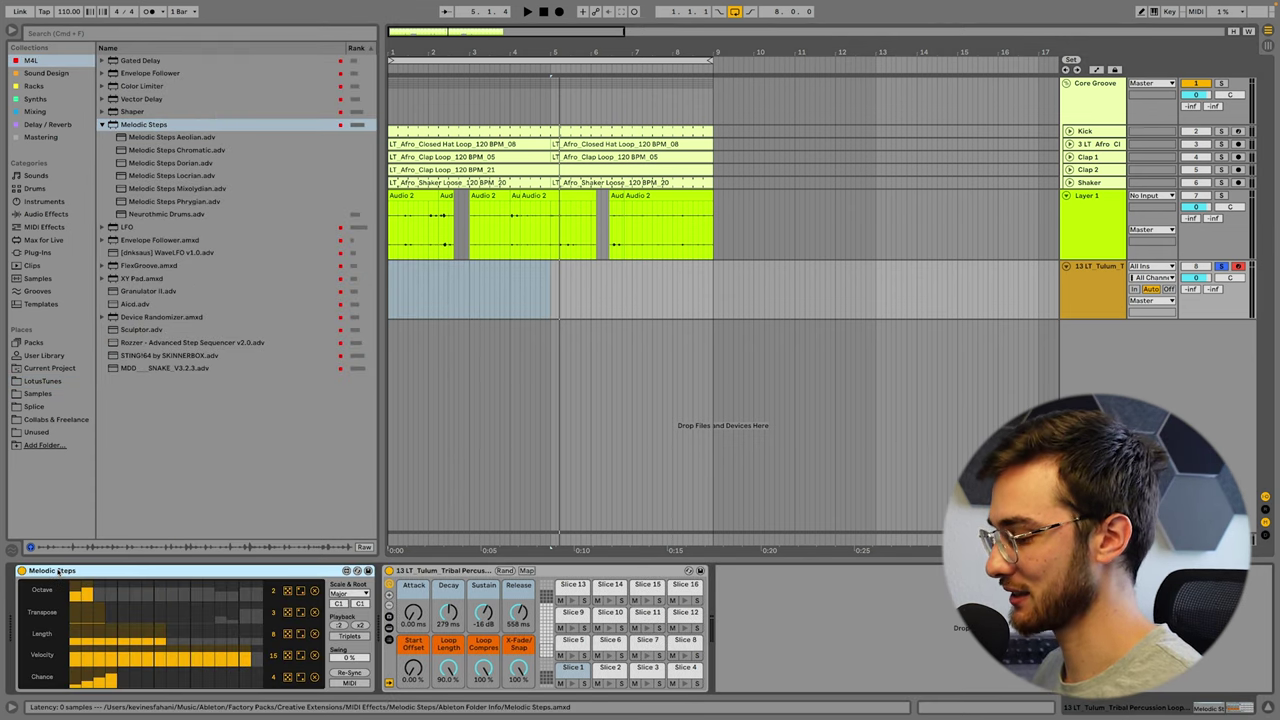
key(Delete)
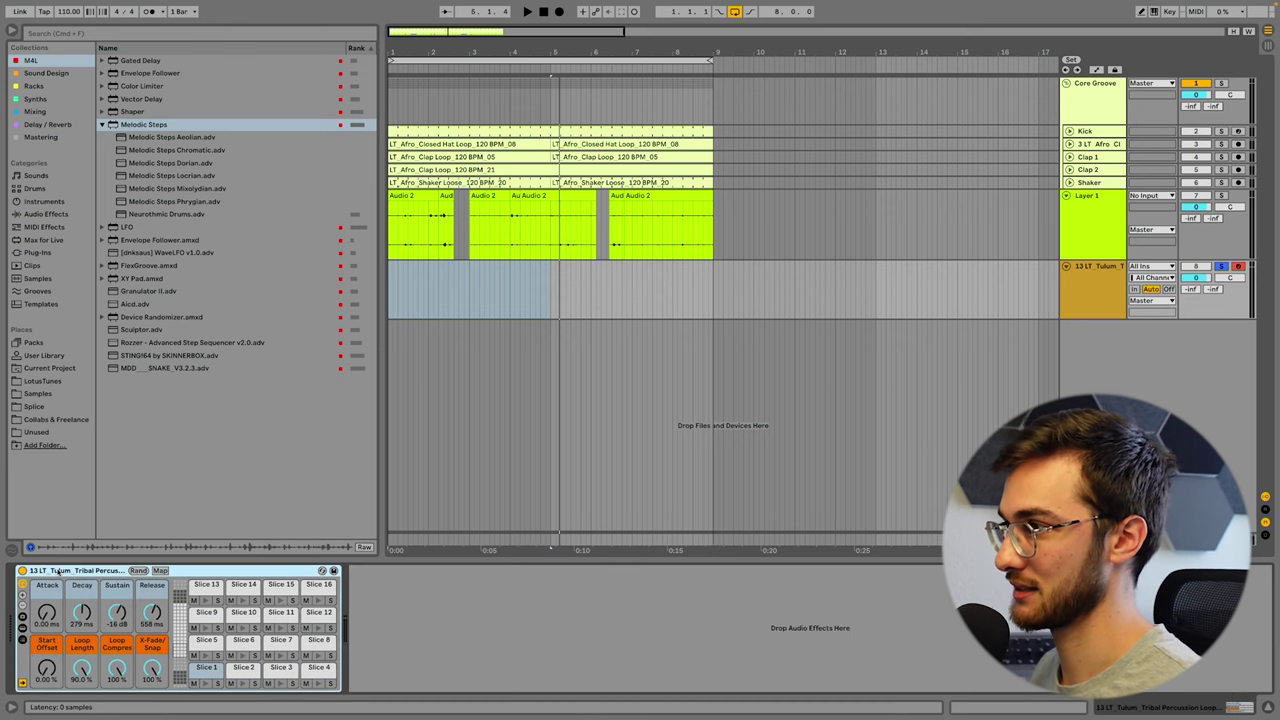
Load the Neurothmic Drums preset of Melodic Steps in front of the slice rack and audition its generated pattern.
click(180, 215)
drag(125, 375, 30, 620)
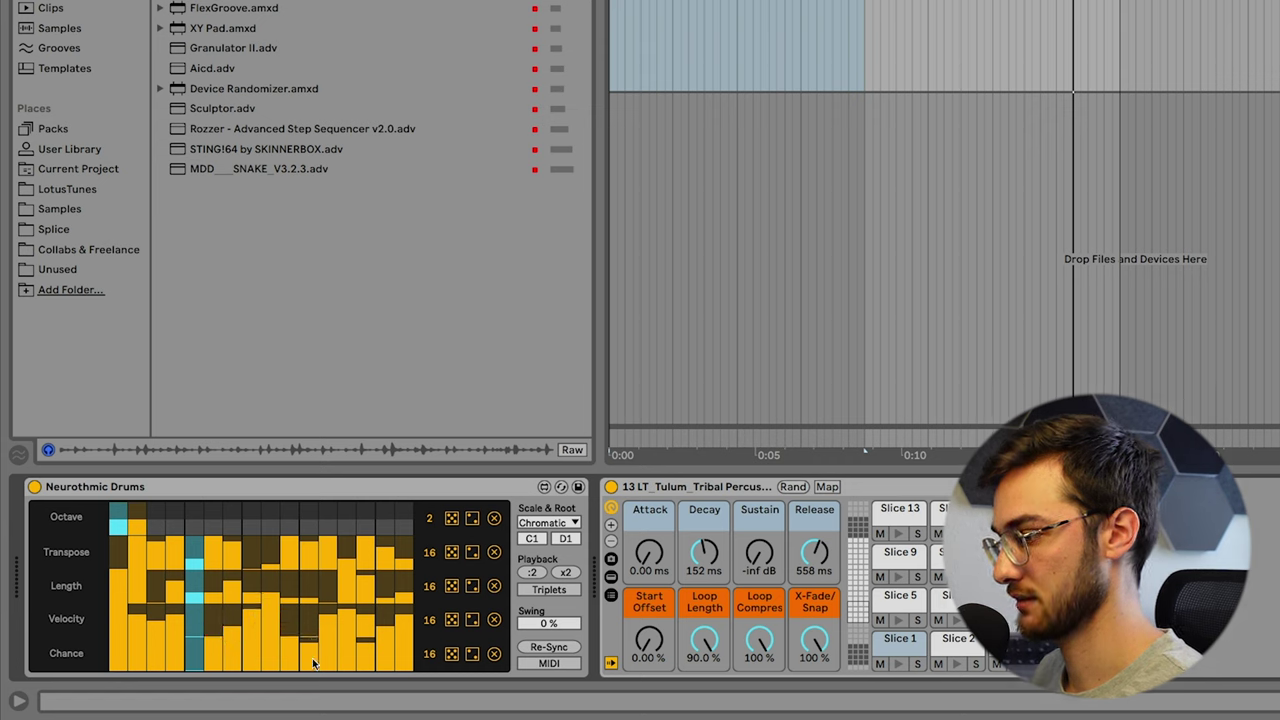
key(space)
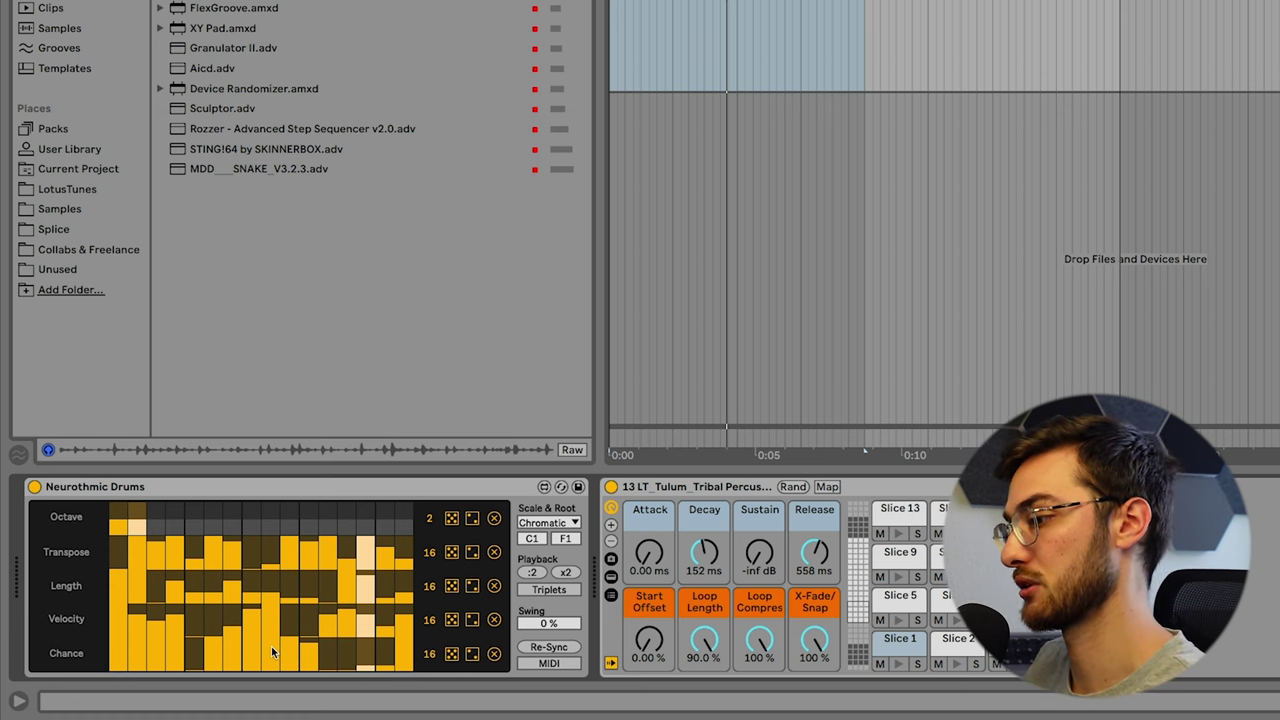
key(space)
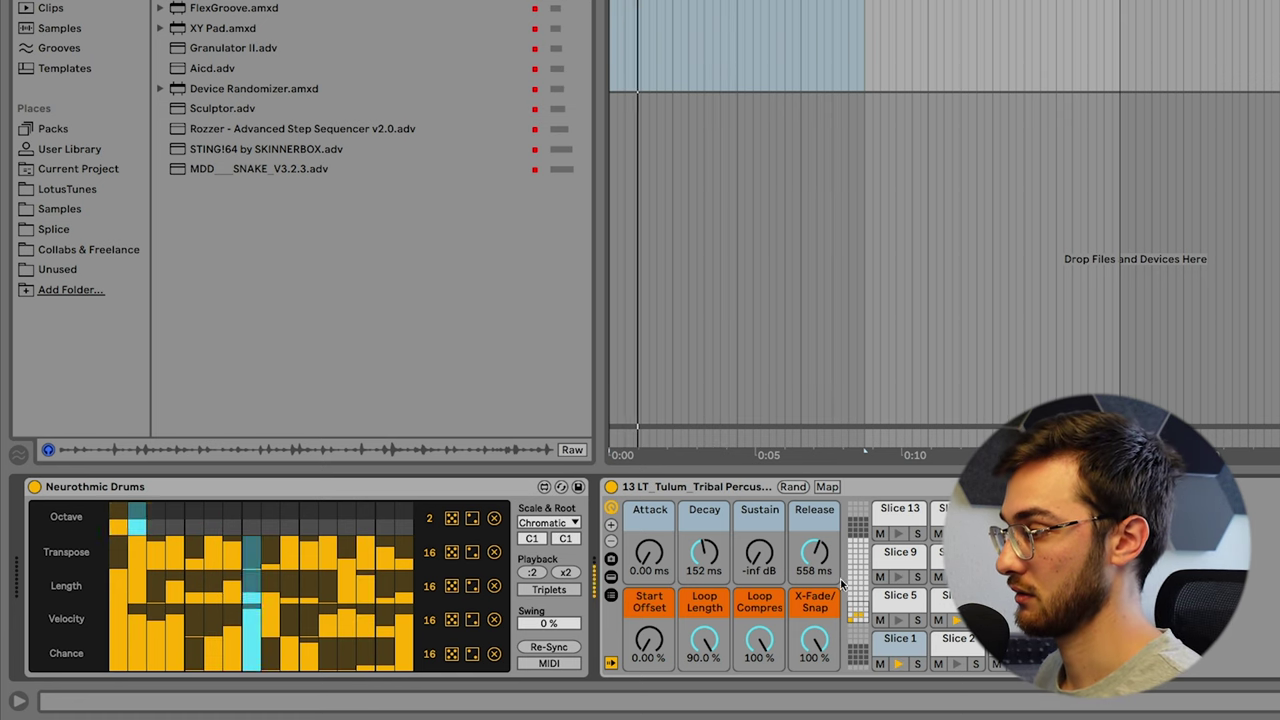
Set the rack's Decay to 69.7 ms, Sustain to -39 dB, and Loop Length, Loop Compress and X-Fade/Snap to 0 %.
mouse_move(759, 555)
mouse_down()
mouse_move(759, 500)
mouse_move(759, 565)
mouse_up()
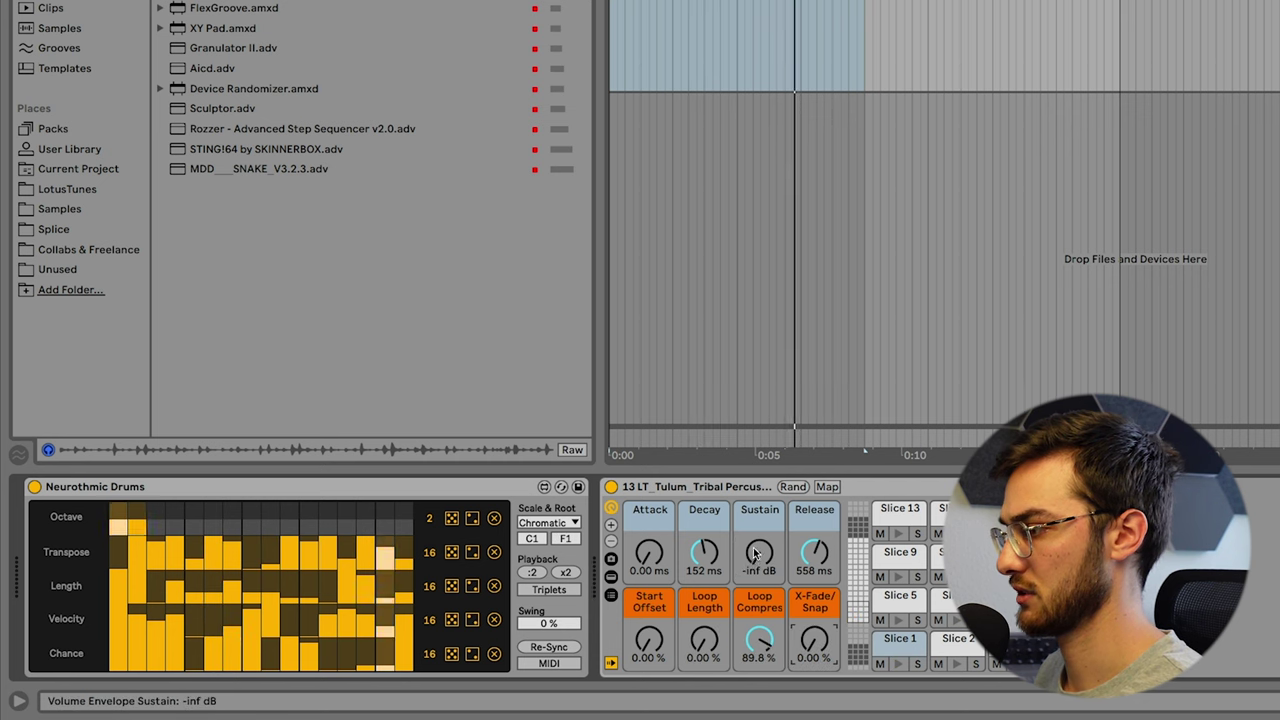
drag(760, 566, 760, 530)
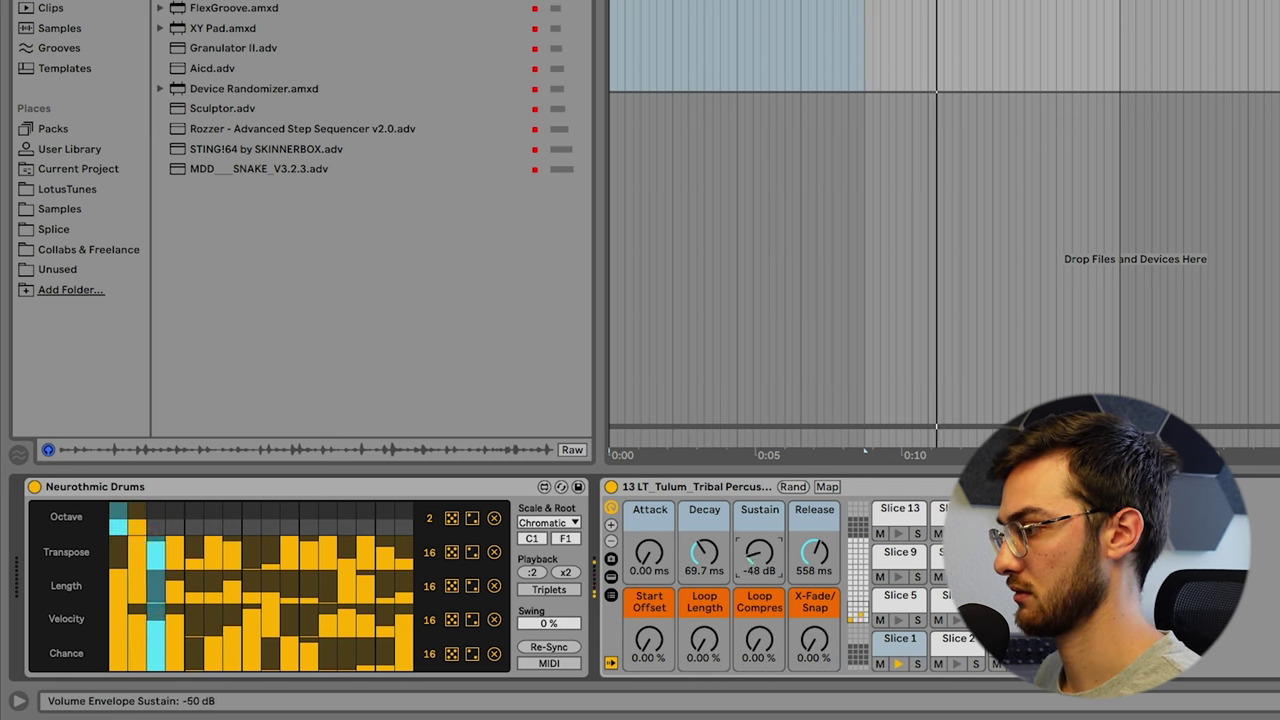
drag(760, 563, 760, 547)
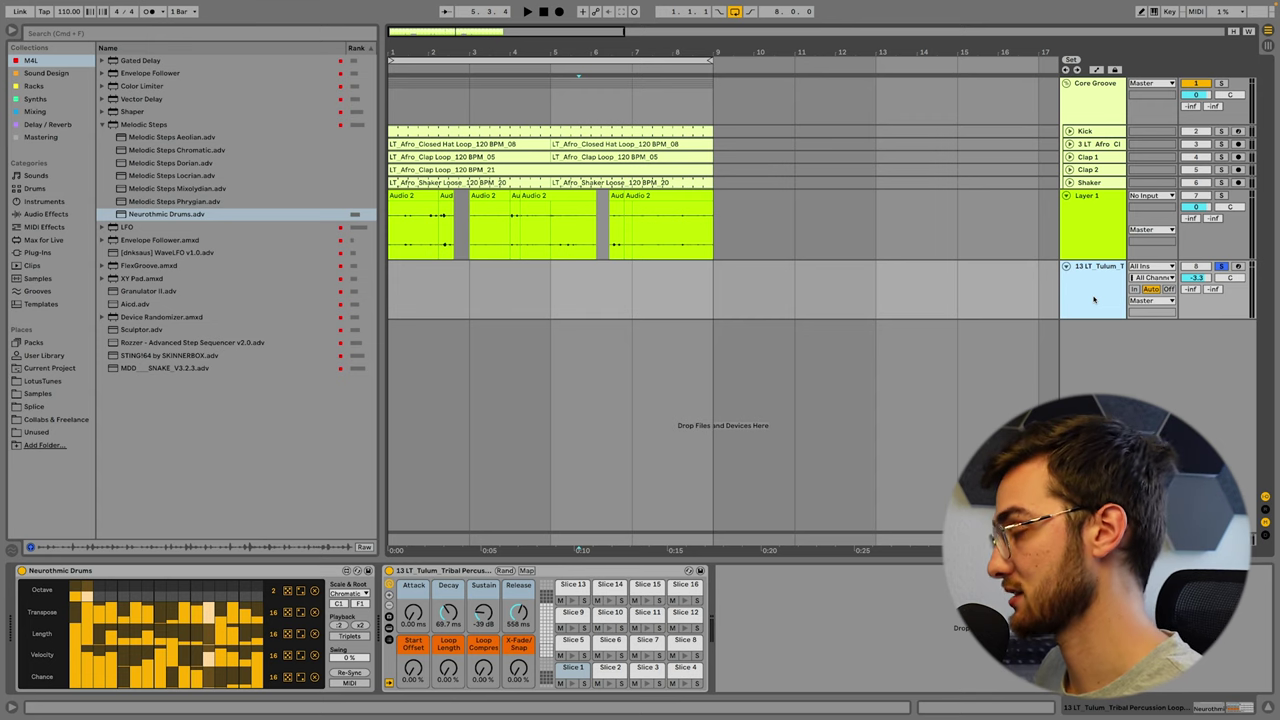
Add a new audio track below the sliced percussion track and set its input to Resampling.
key(ctrl+t)
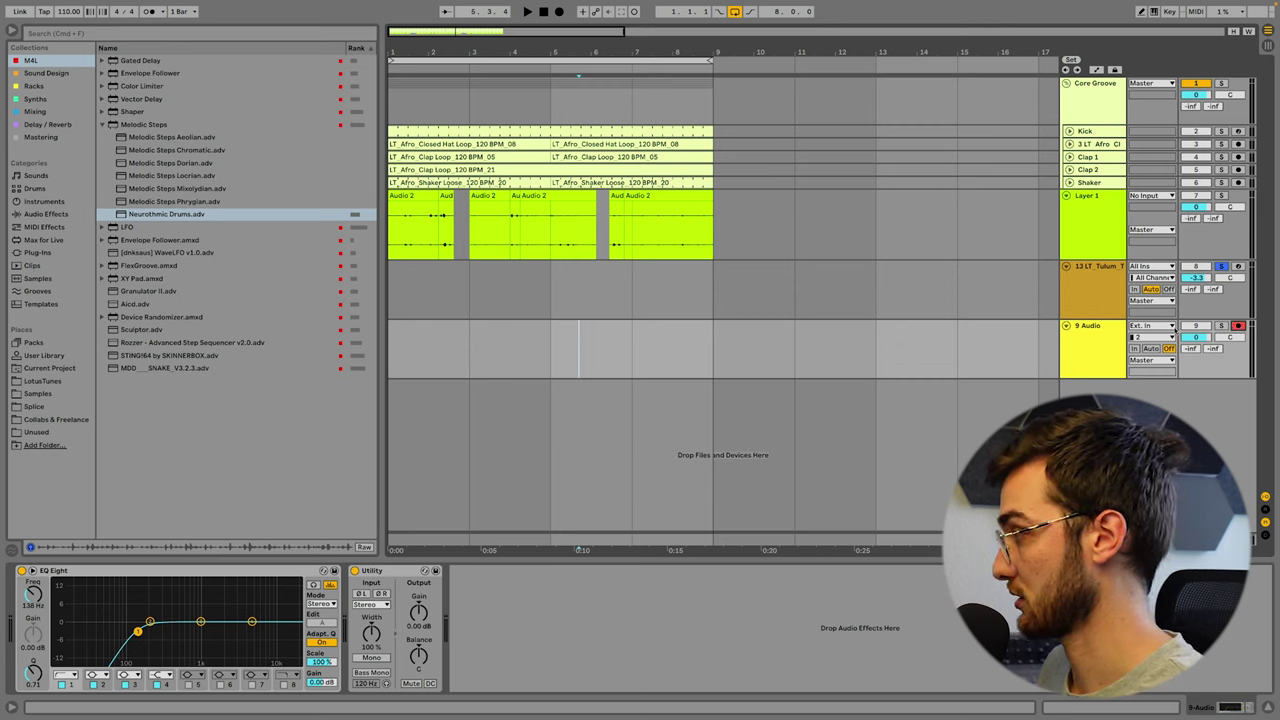
click(1174, 328)
click(1147, 361)
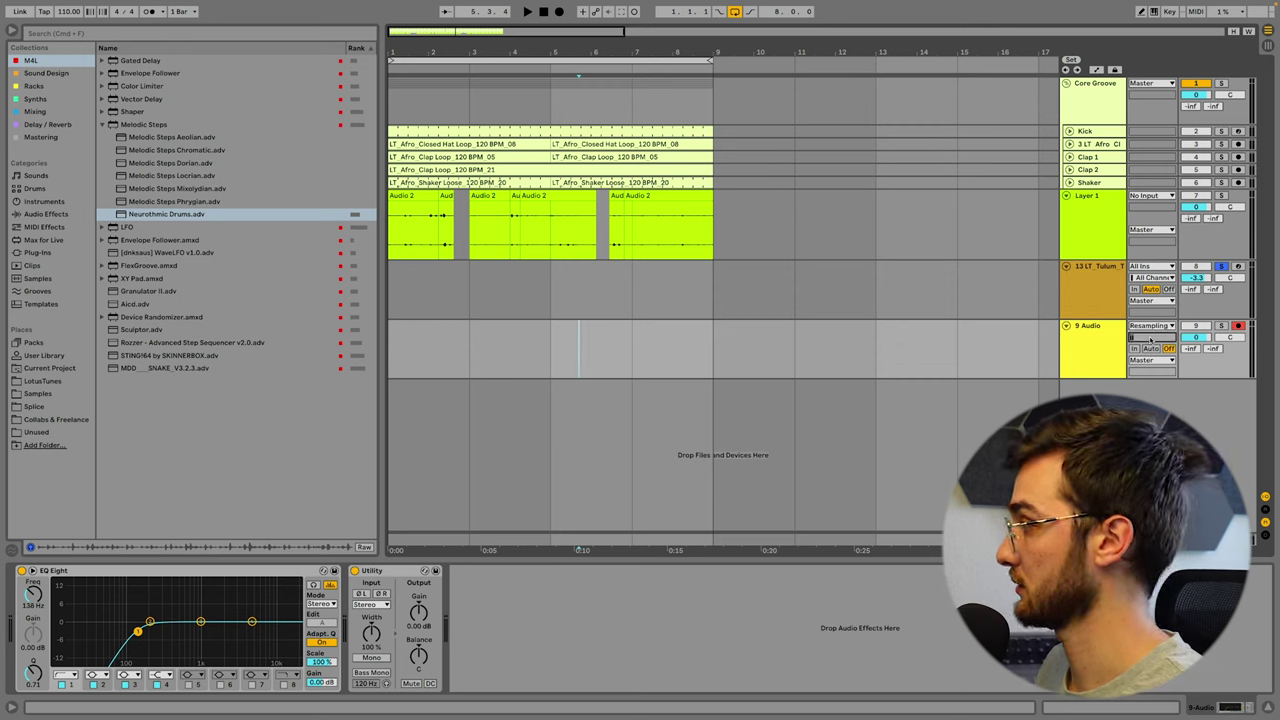
Record a first pass of the generated percussion pattern onto the Resampling track and show slices 17 to 32 in the slice rack.
key(F9)
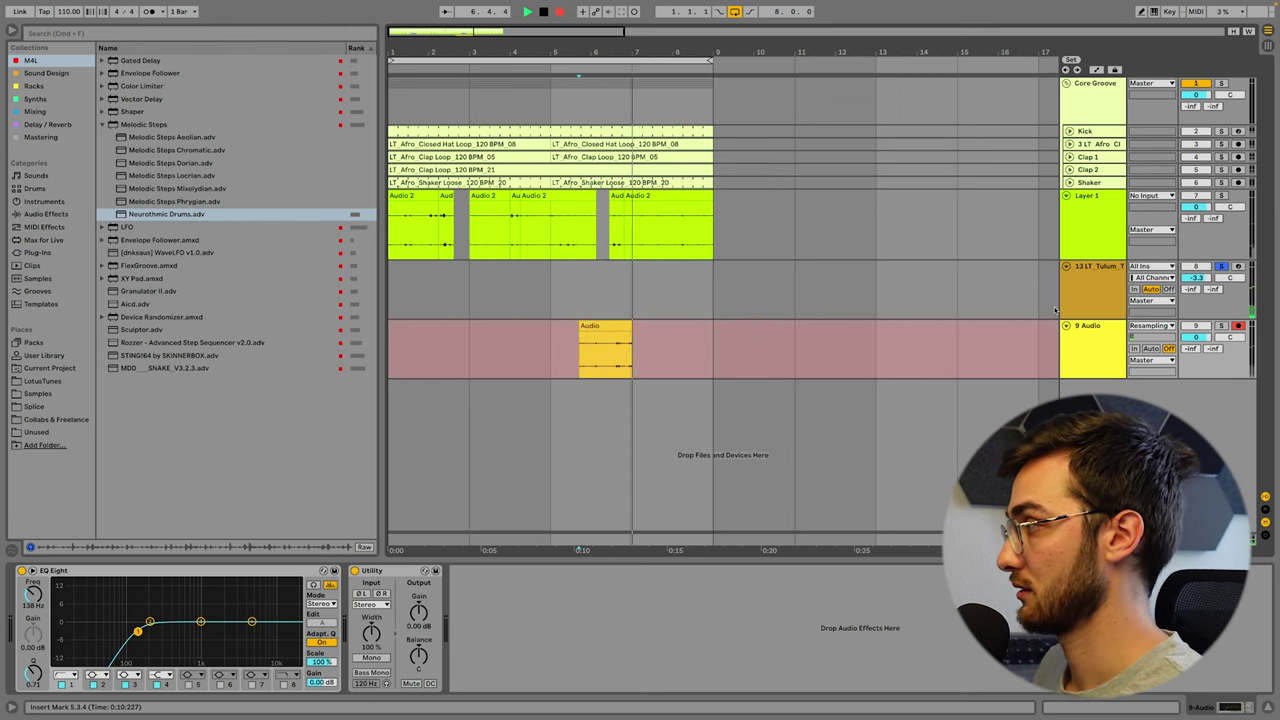
click(1101, 292)
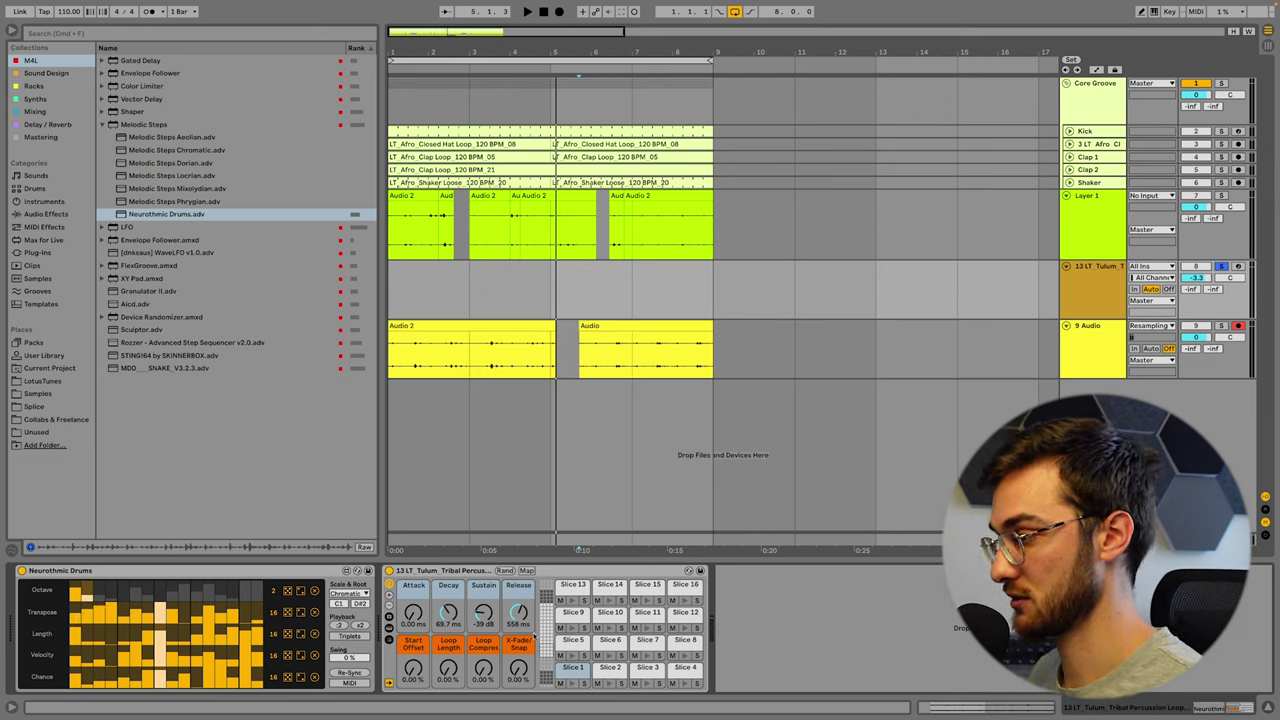
click(546, 597)
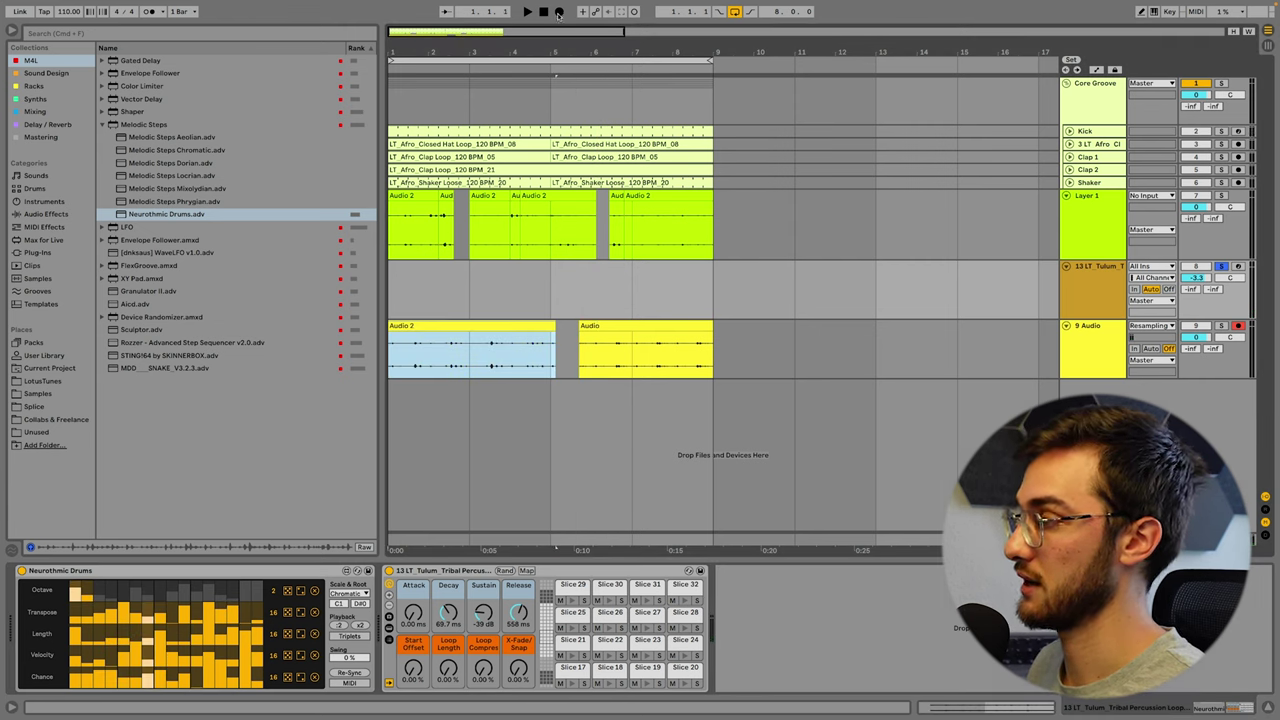
Record another pass of the percussion pattern onto the Resampling track from 1.1.1 and select the recorded clip.
click(559, 12)
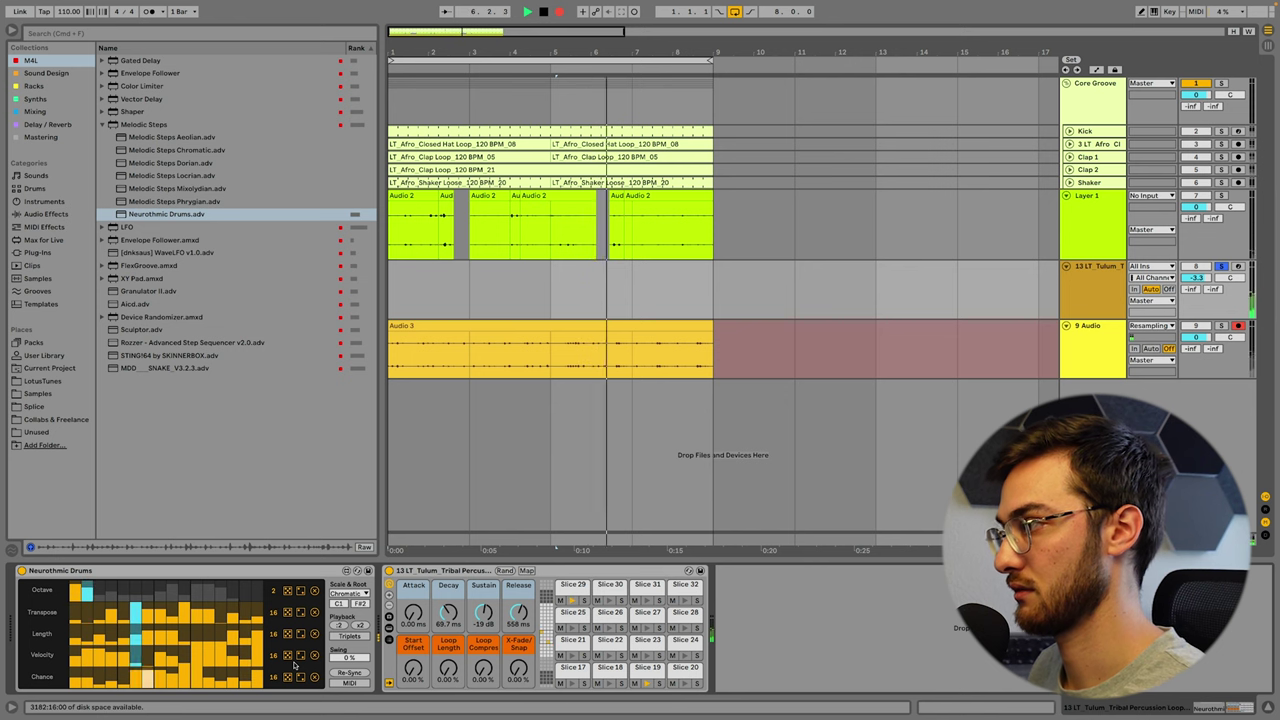
key(space)
click(583, 328)
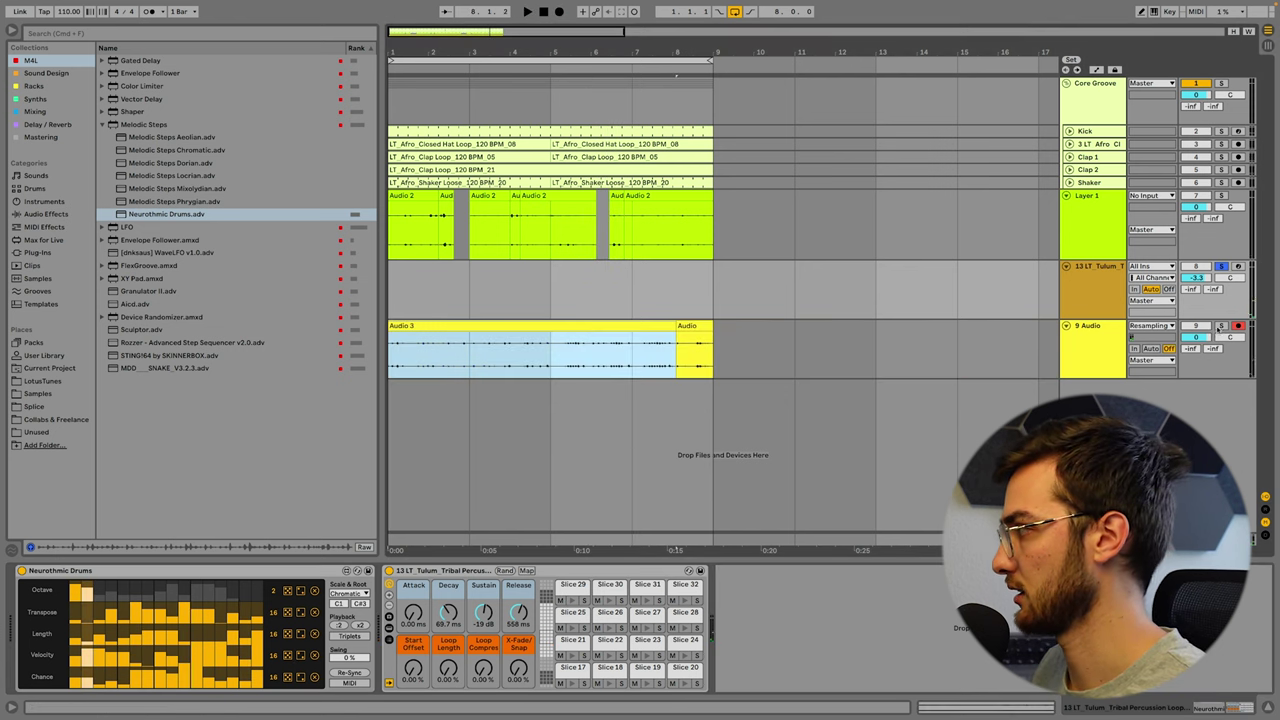
Rename the recorded track LAyer 2, move it above the sliced percussion track, and deactivate the sliced percussion track.
click(1101, 340)
drag(1097, 345, 1091, 281)
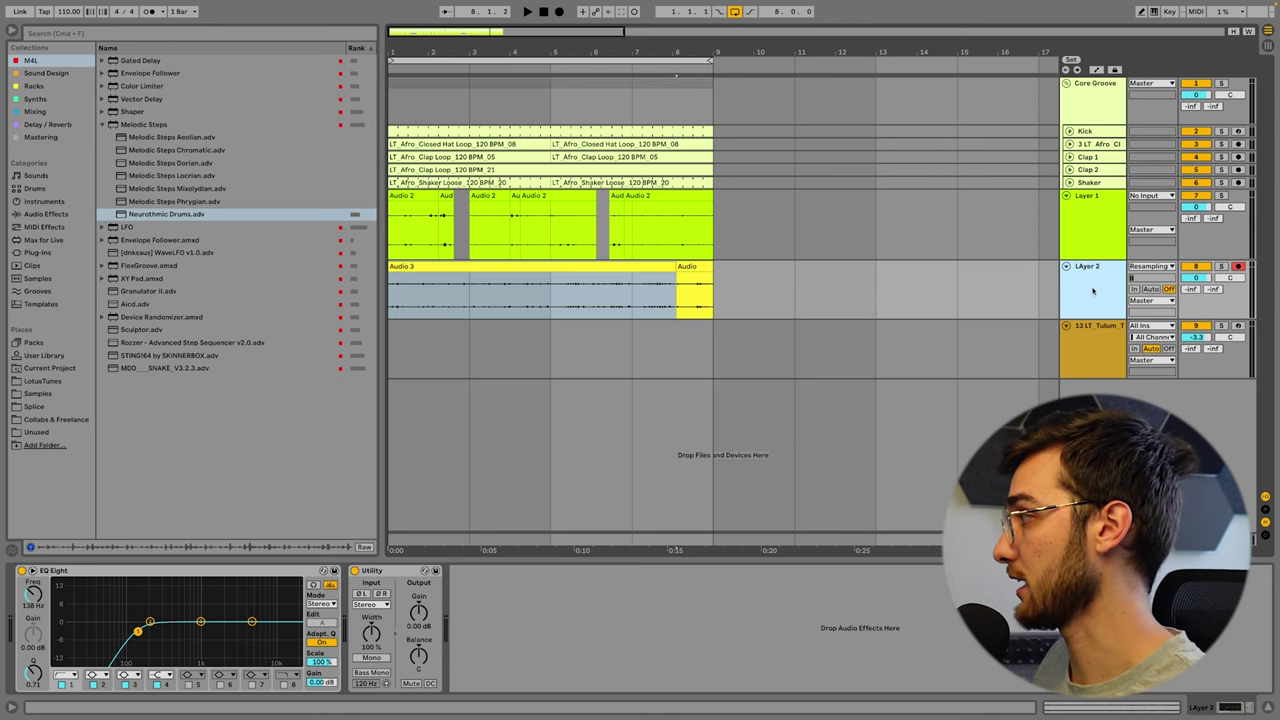
click(1092, 328)
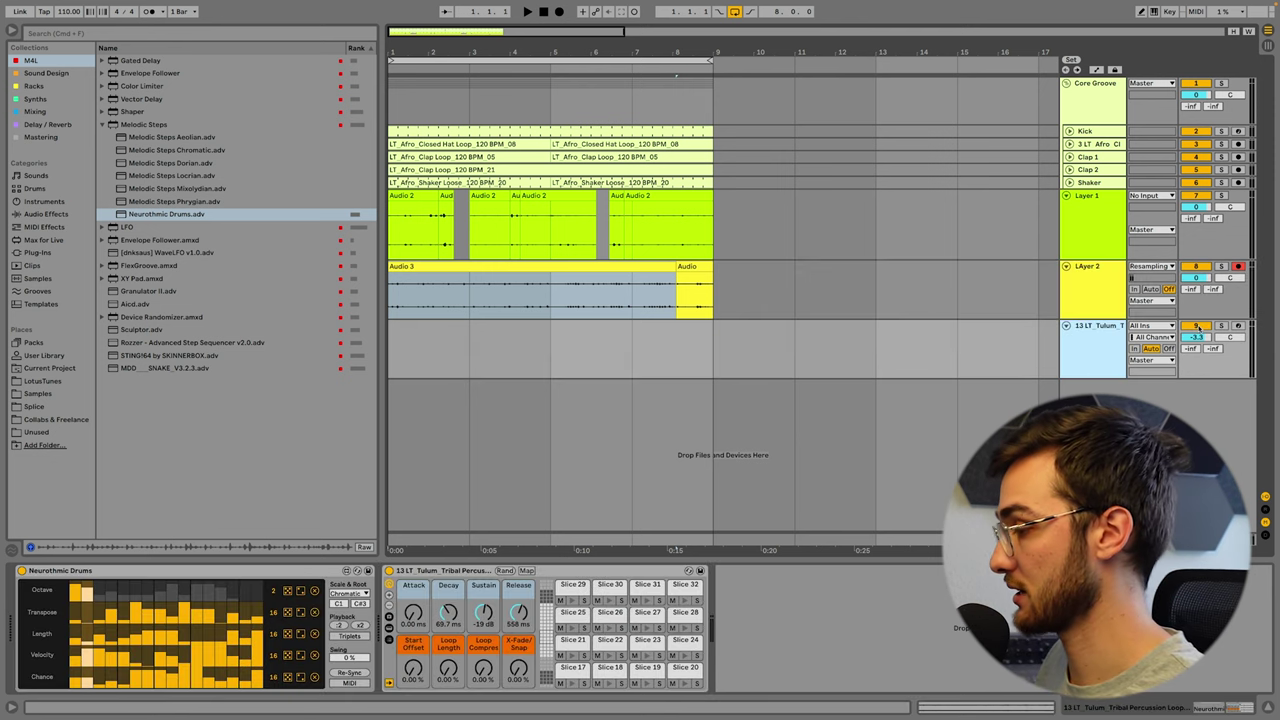
click(1196, 327)
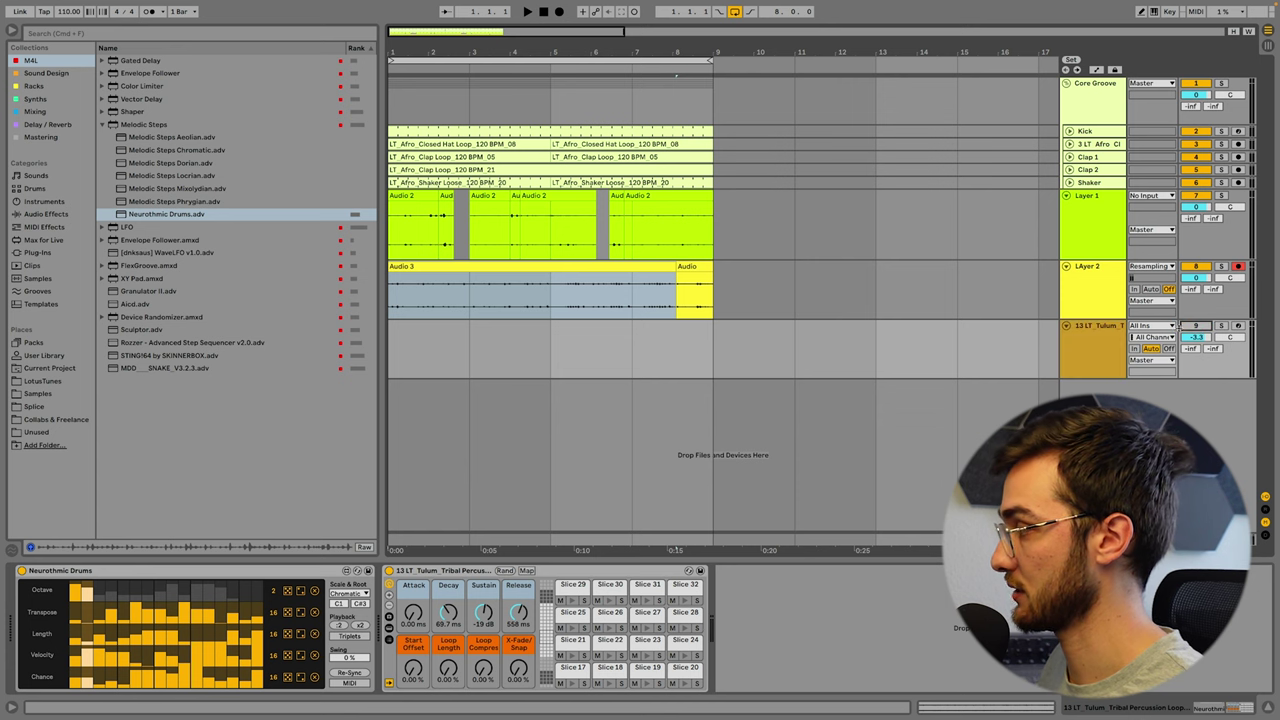
Play the groove and lower the LAyer 2 track's volume to -12.4 dB.
click(468, 268)
key(space)
drag(1198, 276, 1205, 290)
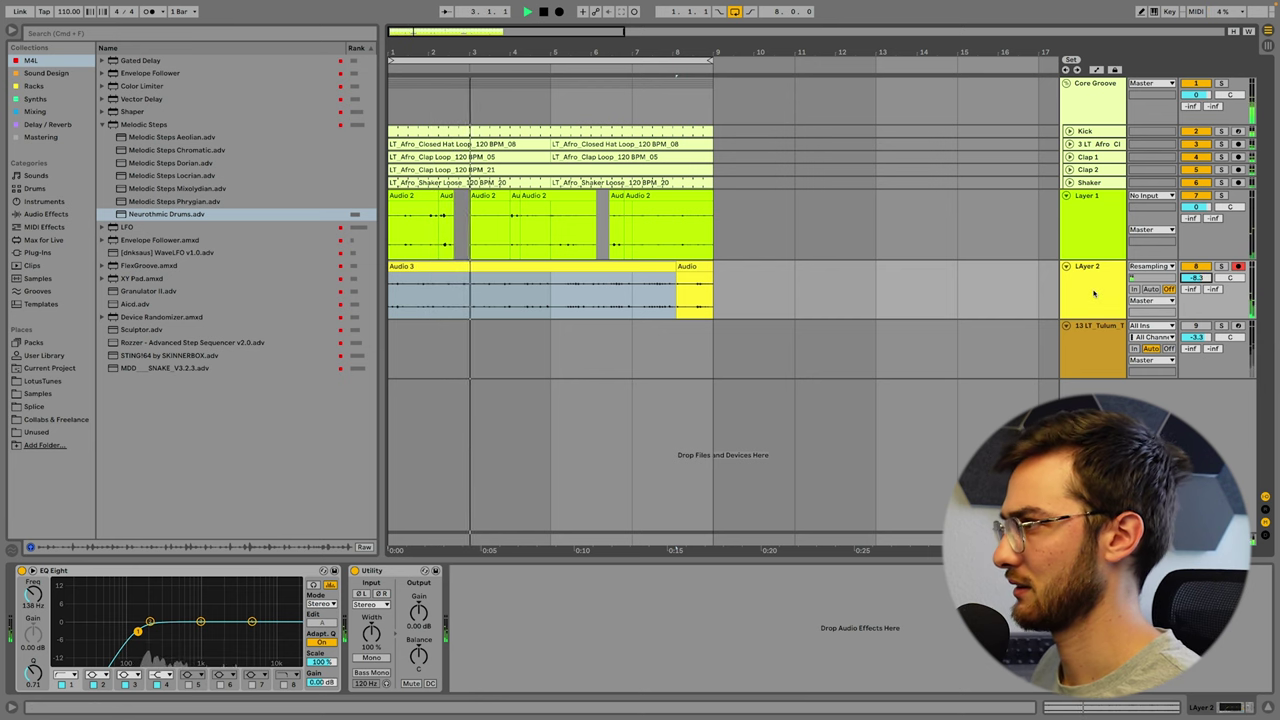
key(space)
Change the grid, split bar 5 out of the LAyer 2 recording, and copy that one-bar piece to 2.3.1.
right_click(786, 302)
click(948, 423)
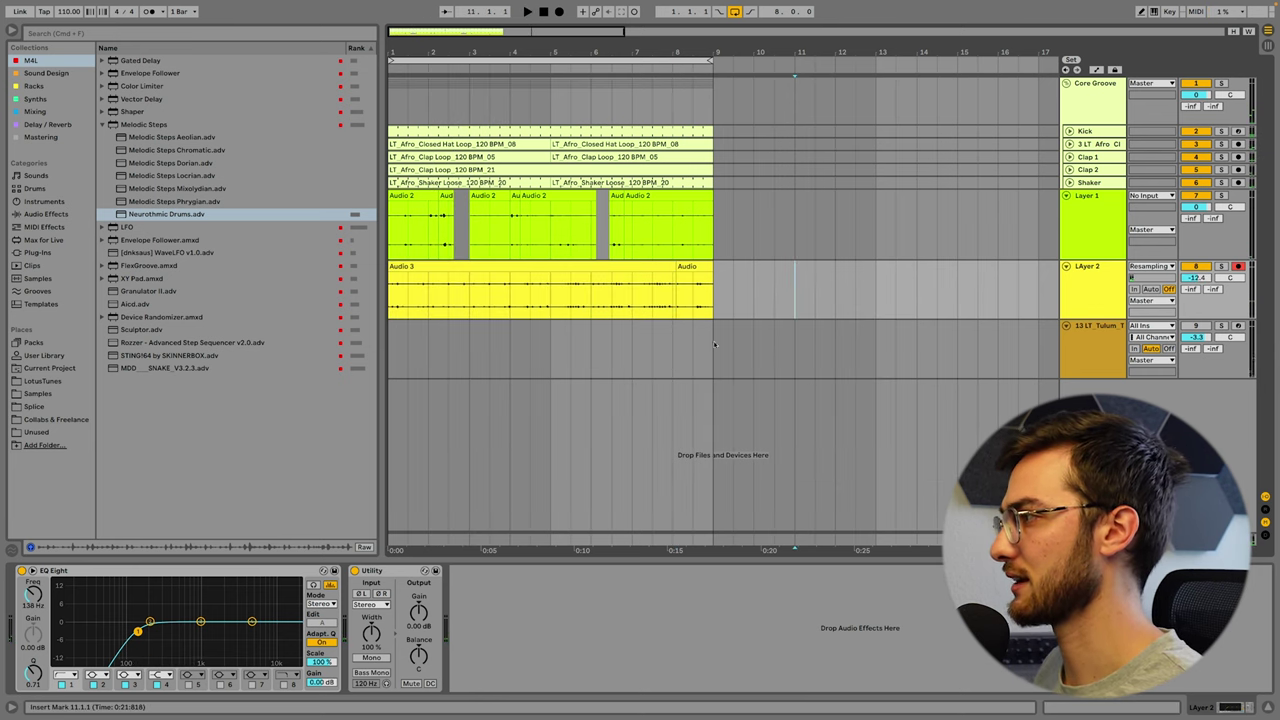
key(ctrl+e)
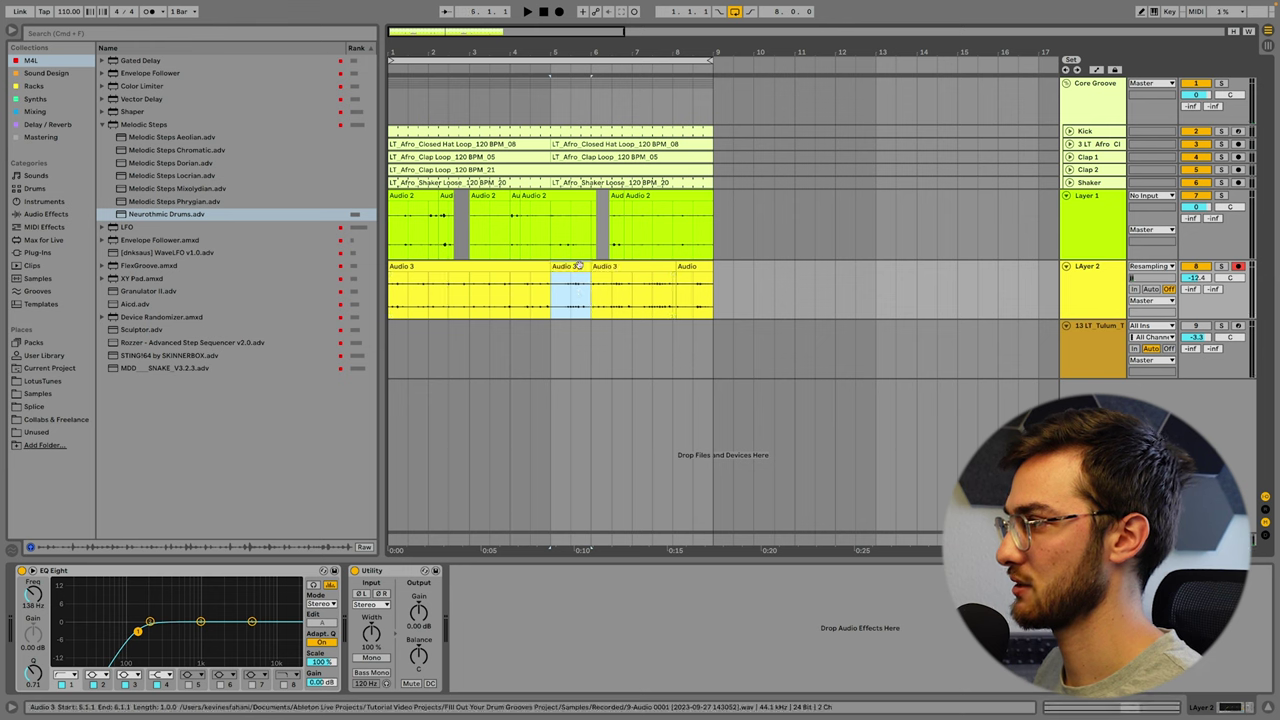
drag(581, 268, 478, 272)
click(468, 312)
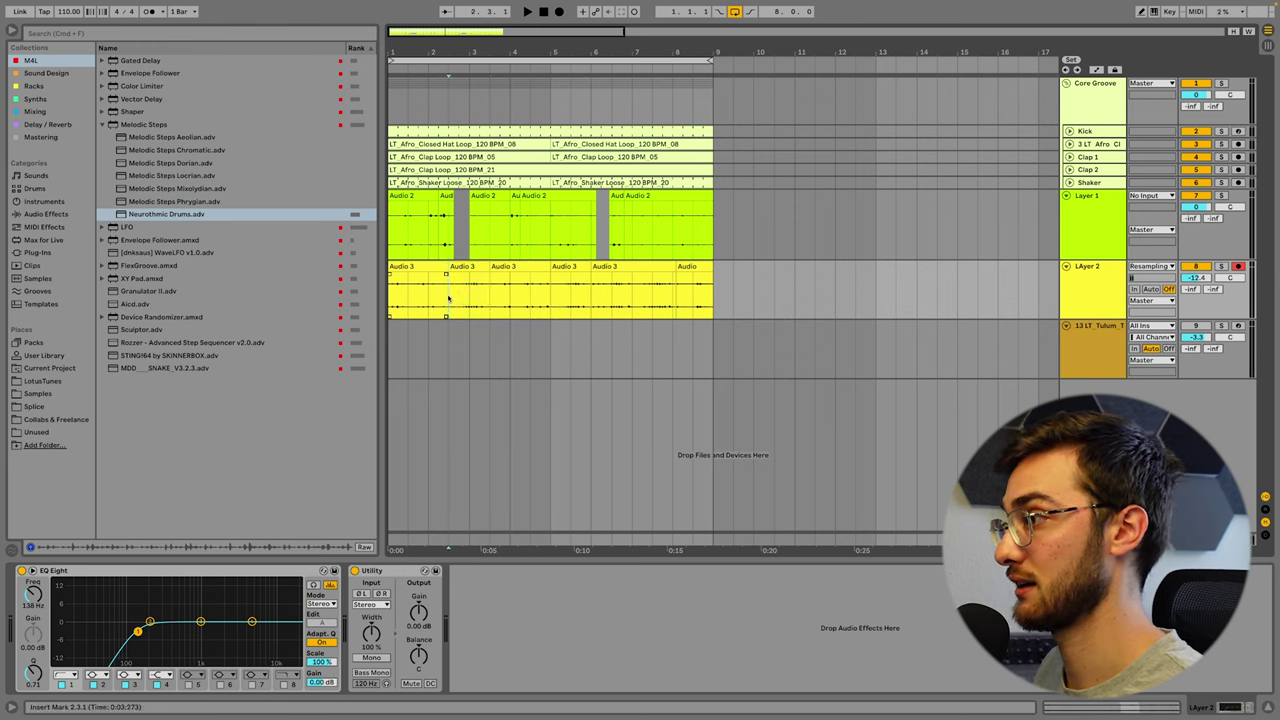
On a finer grid, delete the short Layer 1 clip at 4.1.1 and trim the opening Layer 1 and LAyer 2 clips to end at 2.1.1 and 2.2.1.
key(space)
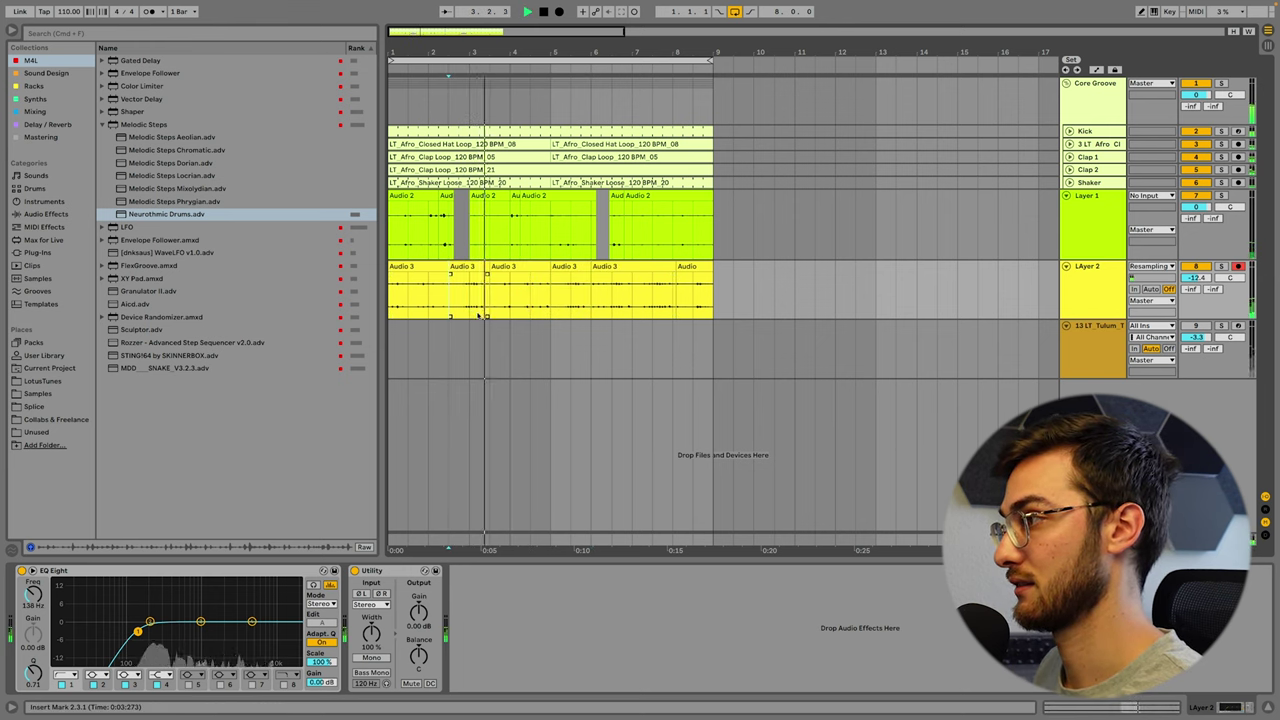
right_click(529, 333)
click(589, 447)
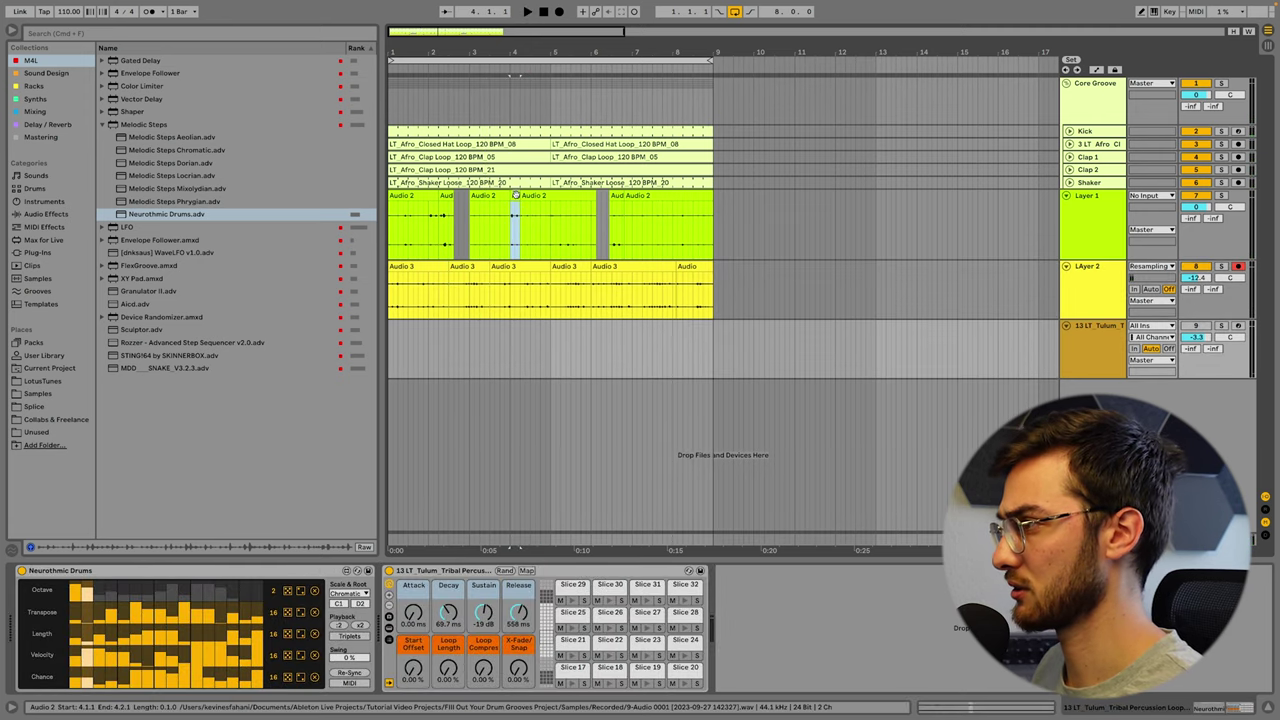
click(512, 208)
drag(437, 197, 428, 197)
click(425, 285)
key(plus)
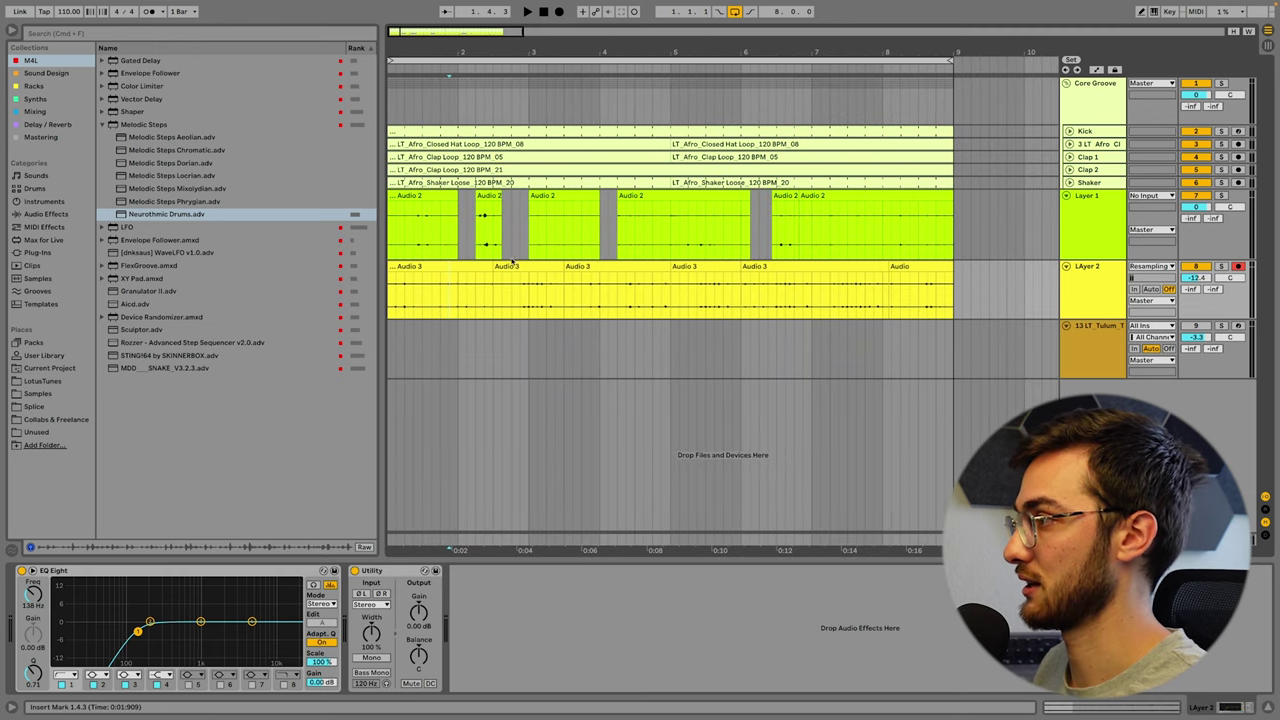
drag(492, 266, 475, 266)
click(468, 306)
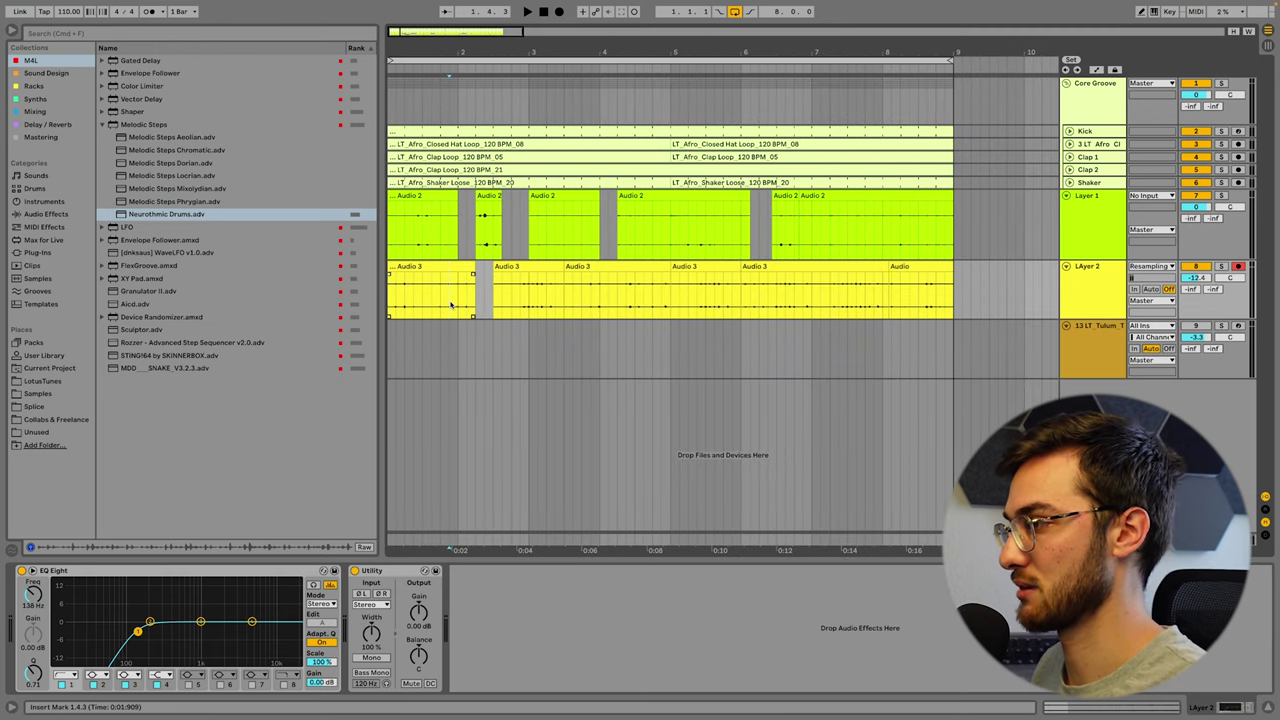
Delete the short Layer 1 clip in bar 2 and, during playback, set Layer 1's volume to -10.0 dB and raise LAyer 2's.
key(space)
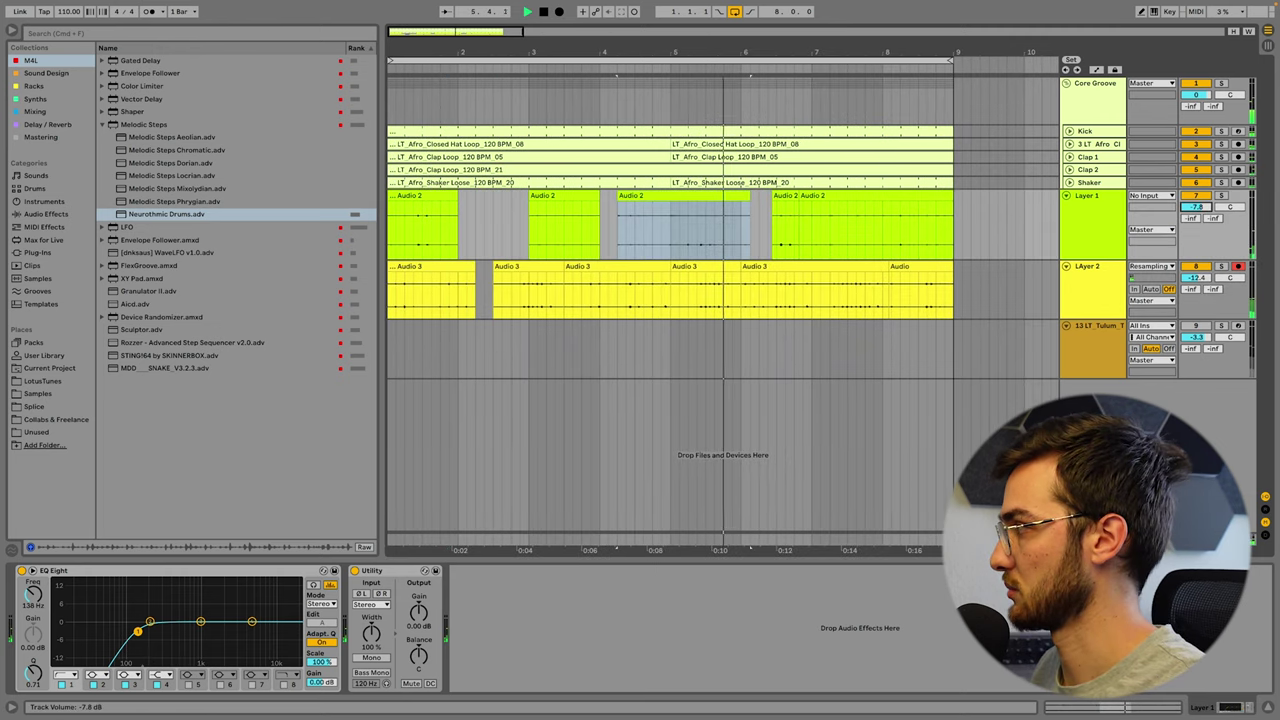
drag(1196, 277, 1196, 283)
click(835, 297)
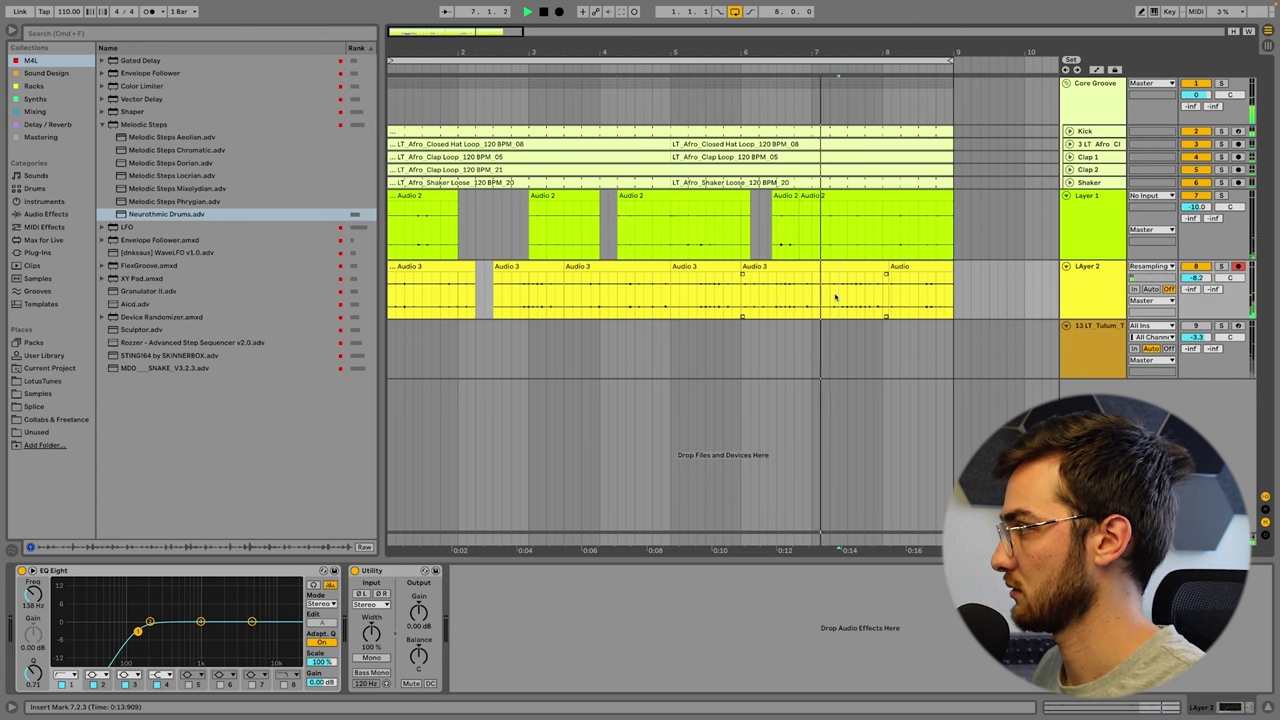
click(1093, 288)
key(space)
Add an audio track below LAyer 2 and place the 20 LT_Tulum_Tribal Percussion Loop_121 BPM sample at 1.1.1.
click(1089, 361)
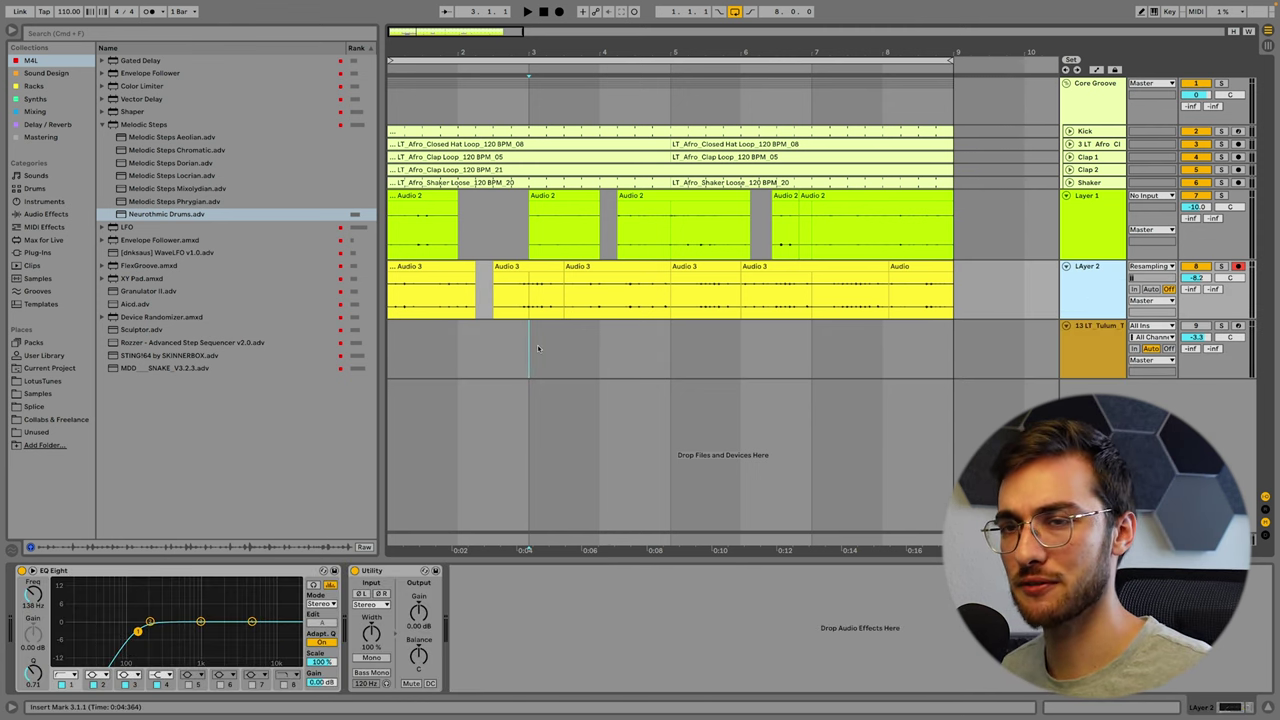
key(super+t)
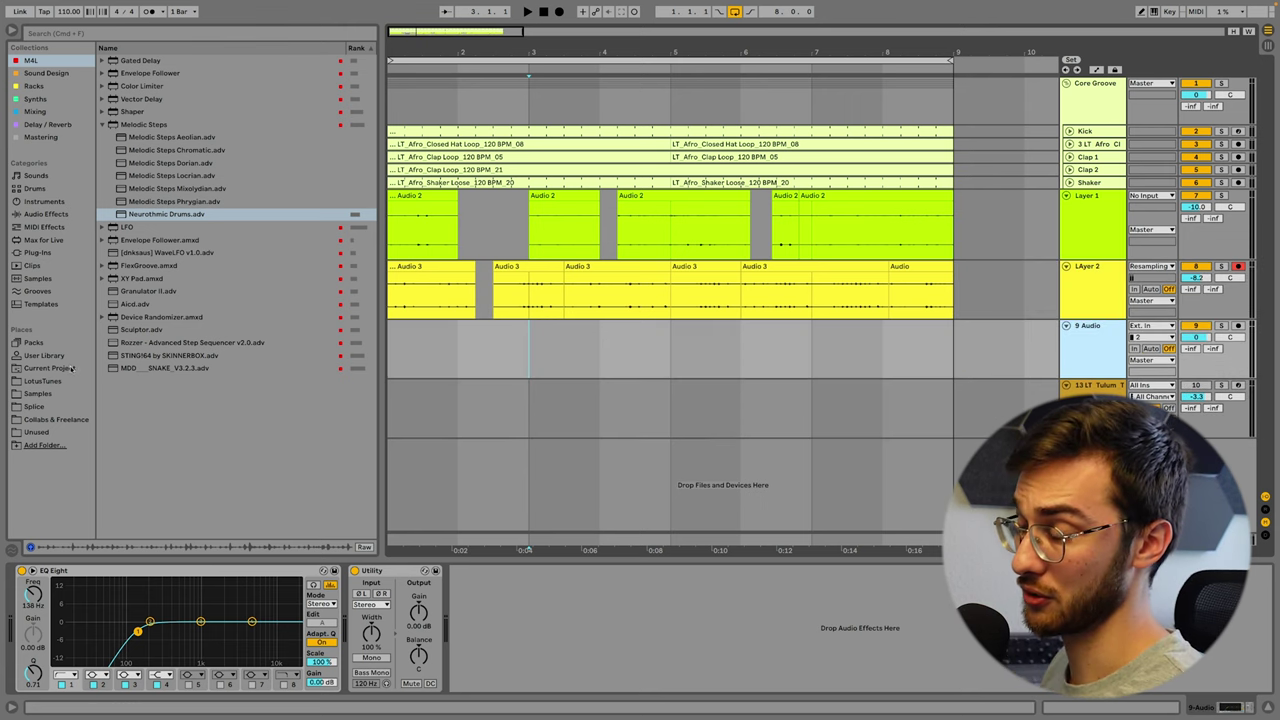
click(389, 351)
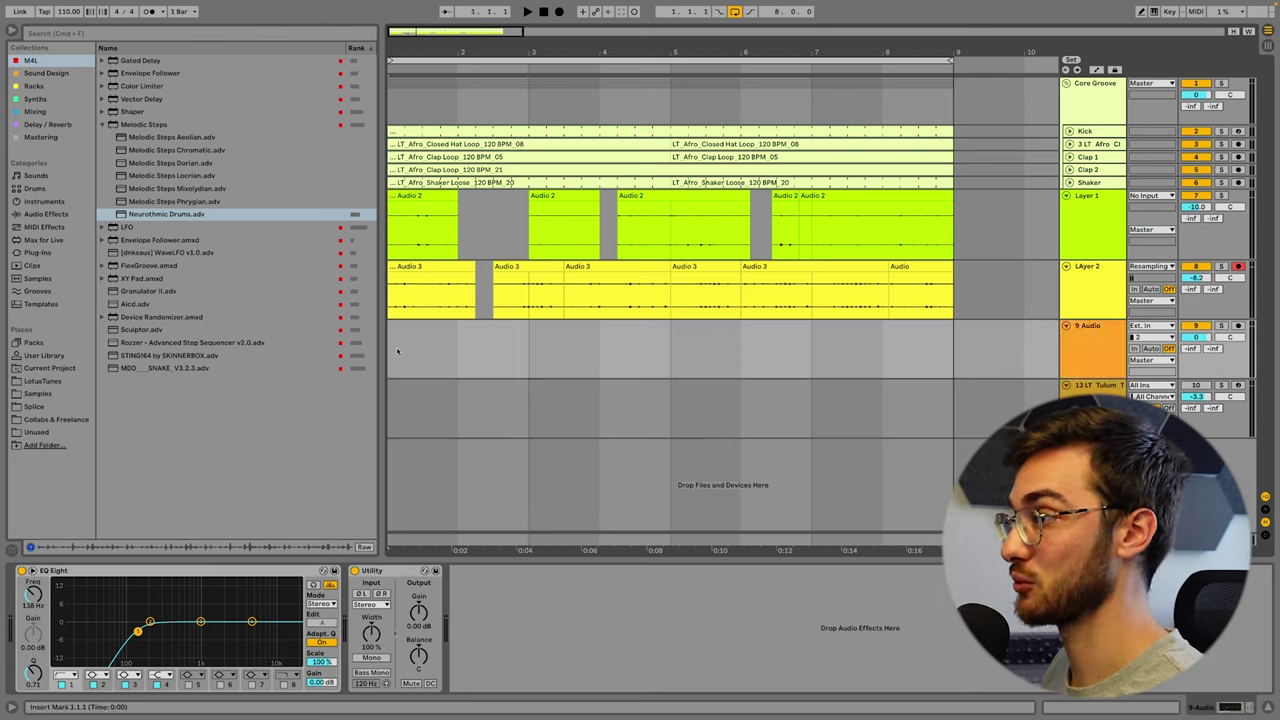
click(36, 381)
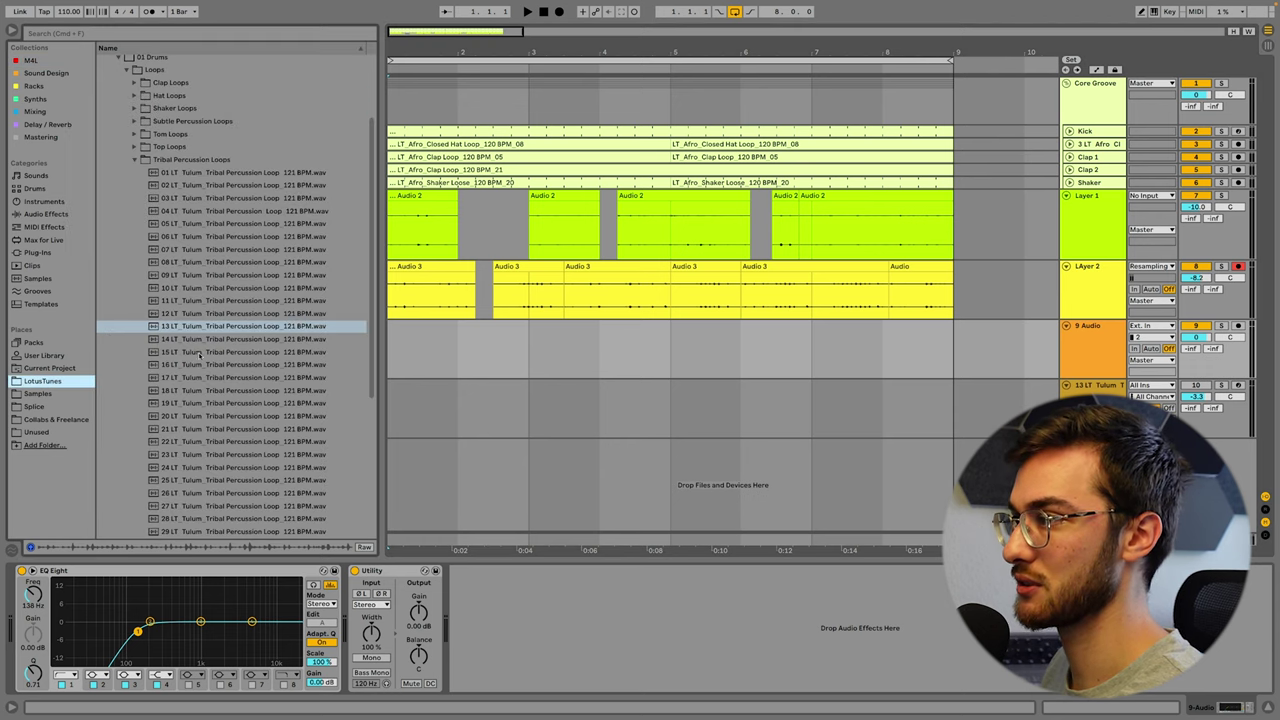
click(237, 415)
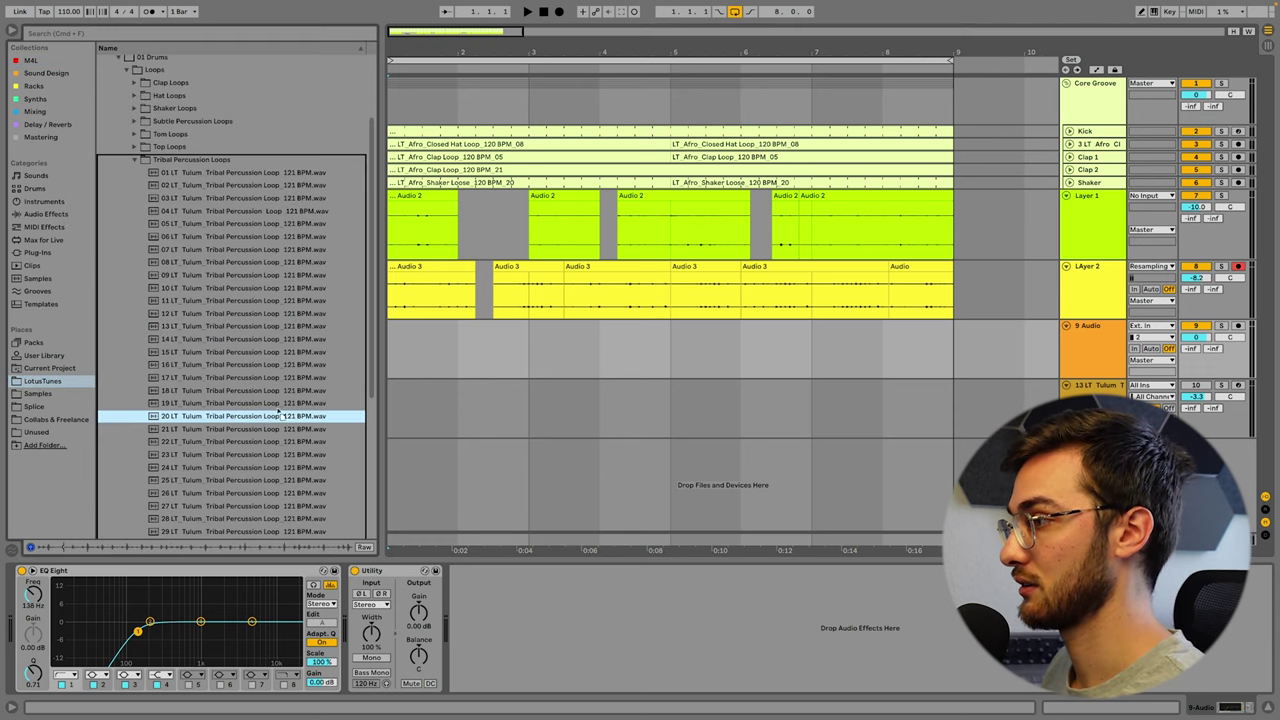
drag(237, 415, 416, 352)
Set the grid to 1/16 and split the new percussion loop into short pieces across its first three bars.
right_click(726, 560)
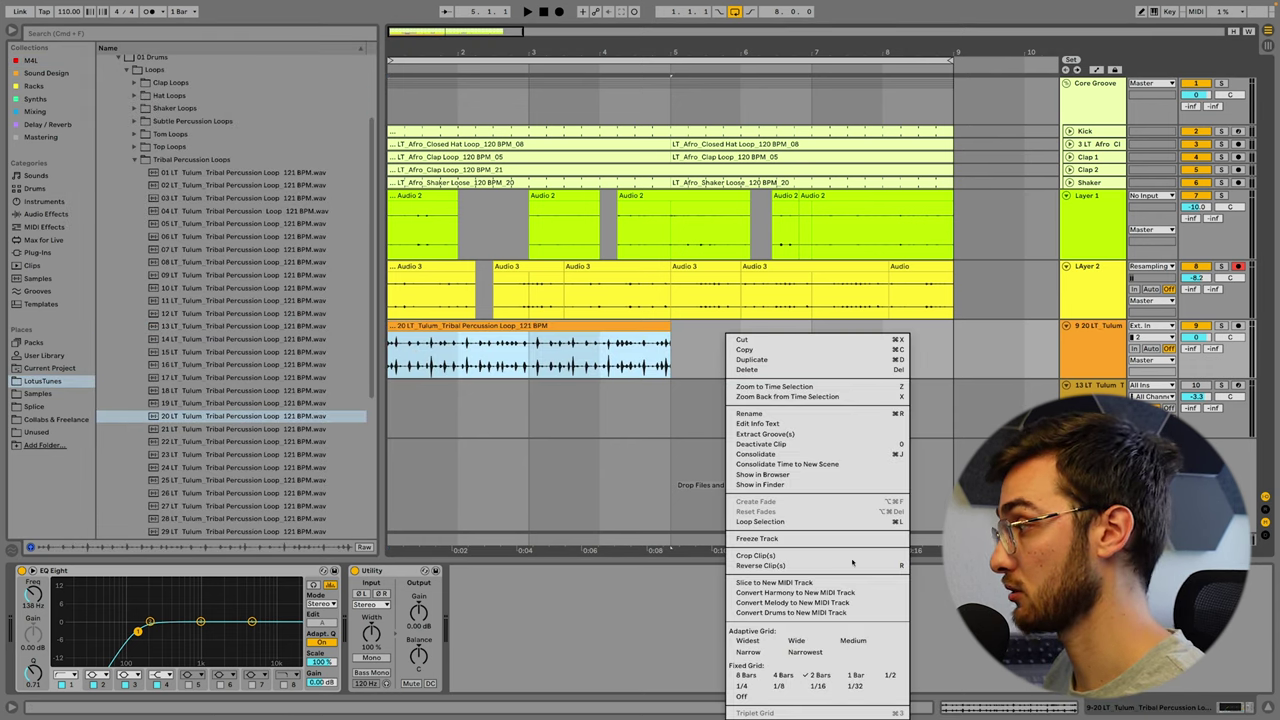
click(818, 688)
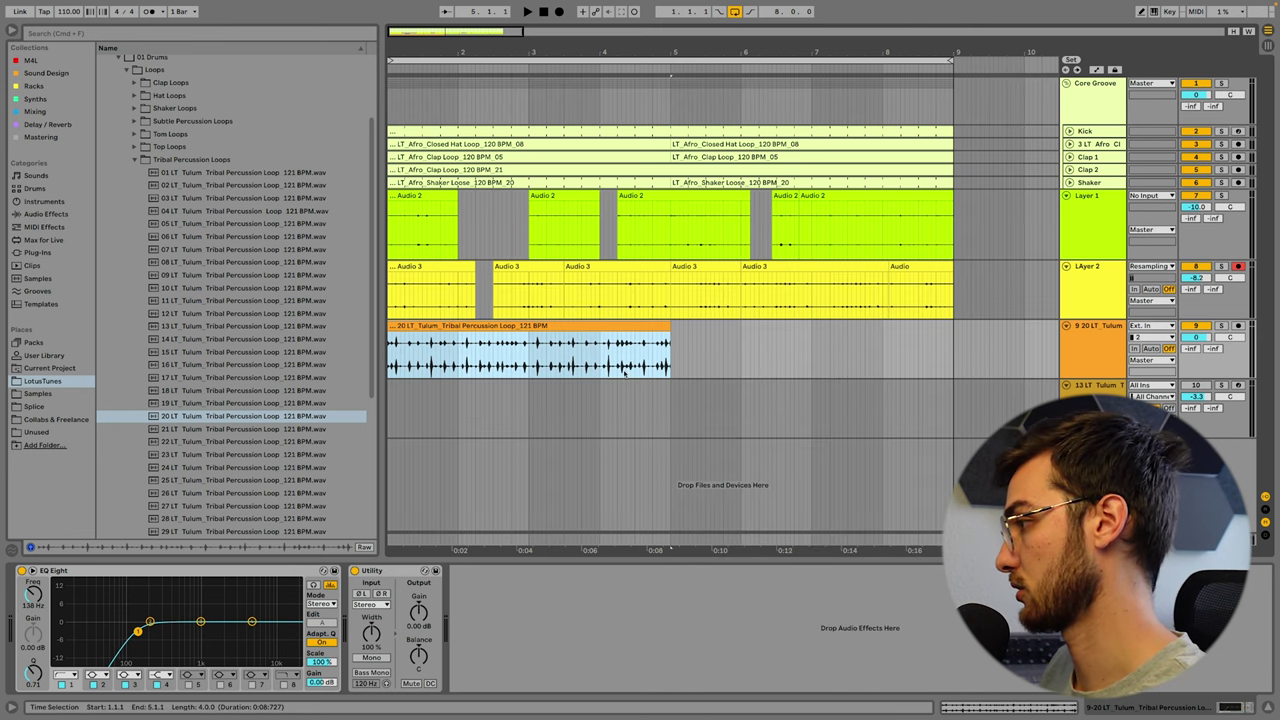
scroll(520, 368, up, 3)
click(520, 368)
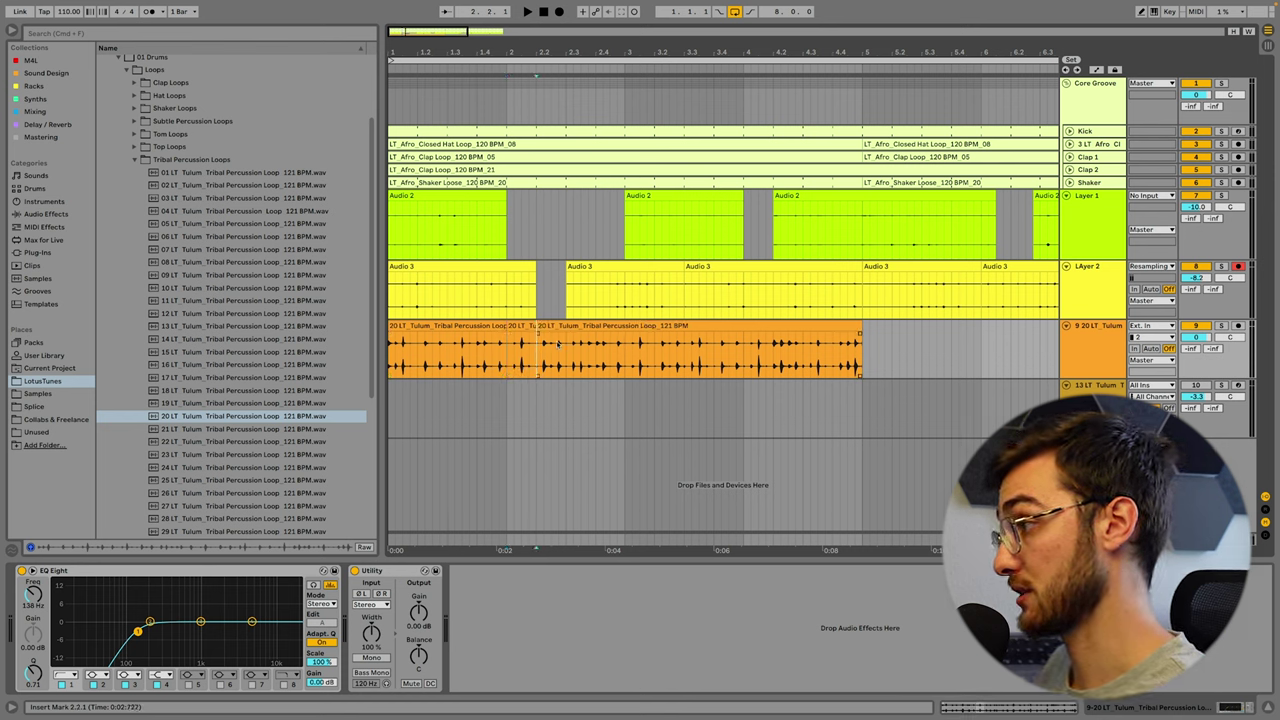
click(618, 352)
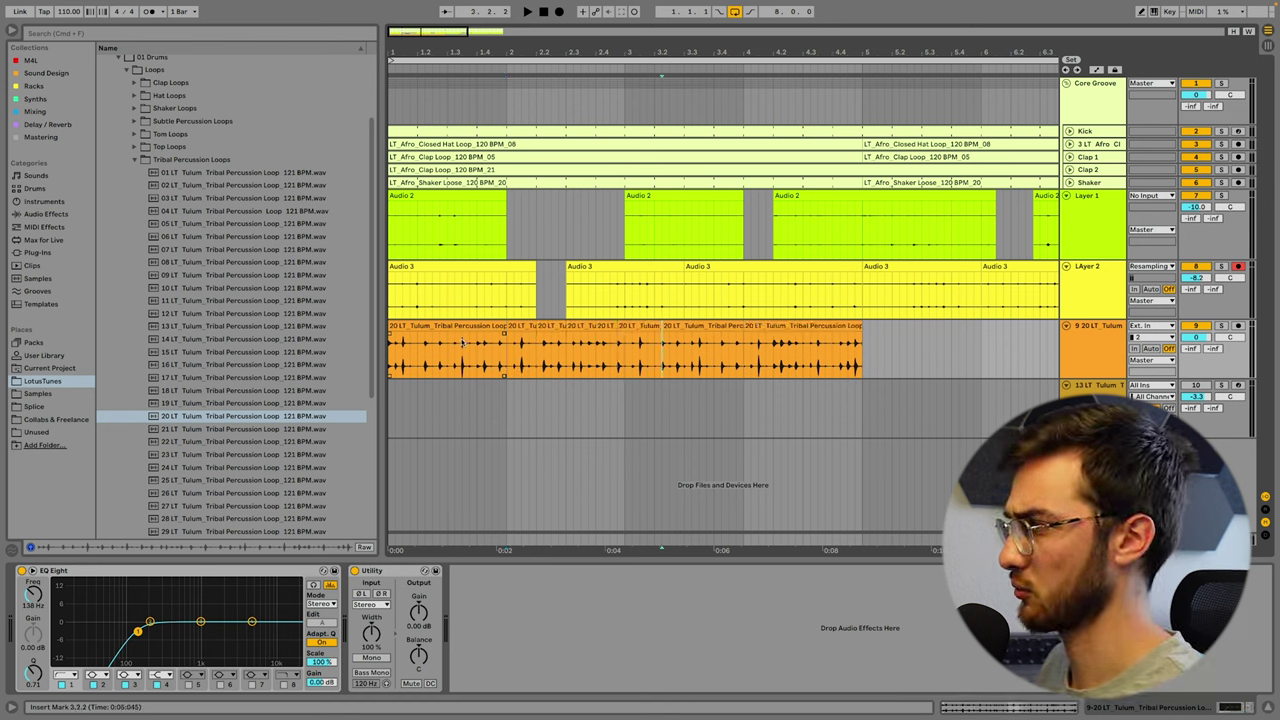
key(super+e)
Delete unwanted pieces of the percussion loop to leave gaps, and shorten its last clip, which starts at 4.1.1.
drag(436, 326, 446, 328)
drag(500, 326, 597, 327)
key(Delete)
click(704, 326)
key(Delete)
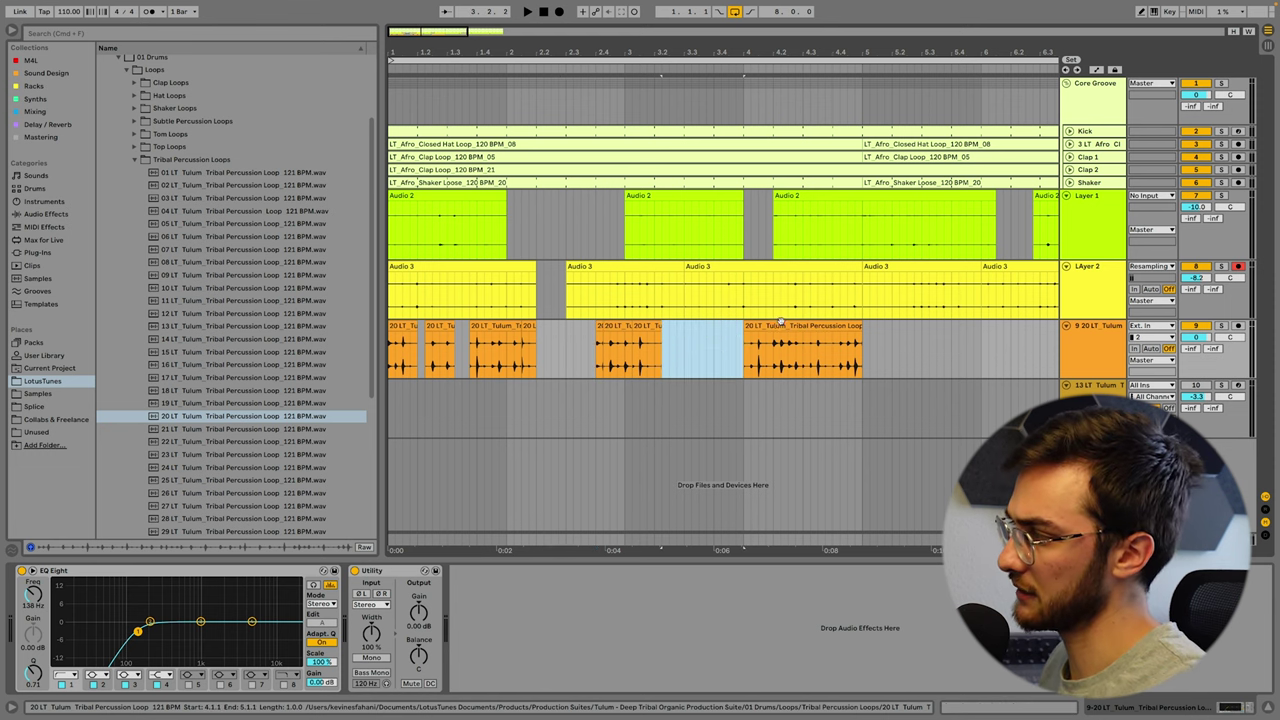
click(778, 325)
drag(859, 326, 809, 326)
Play the chopped percussion loop with the groove and lower its track volume to -22.8 dB.
click(403, 326)
drag(1197, 337, 1197, 368)
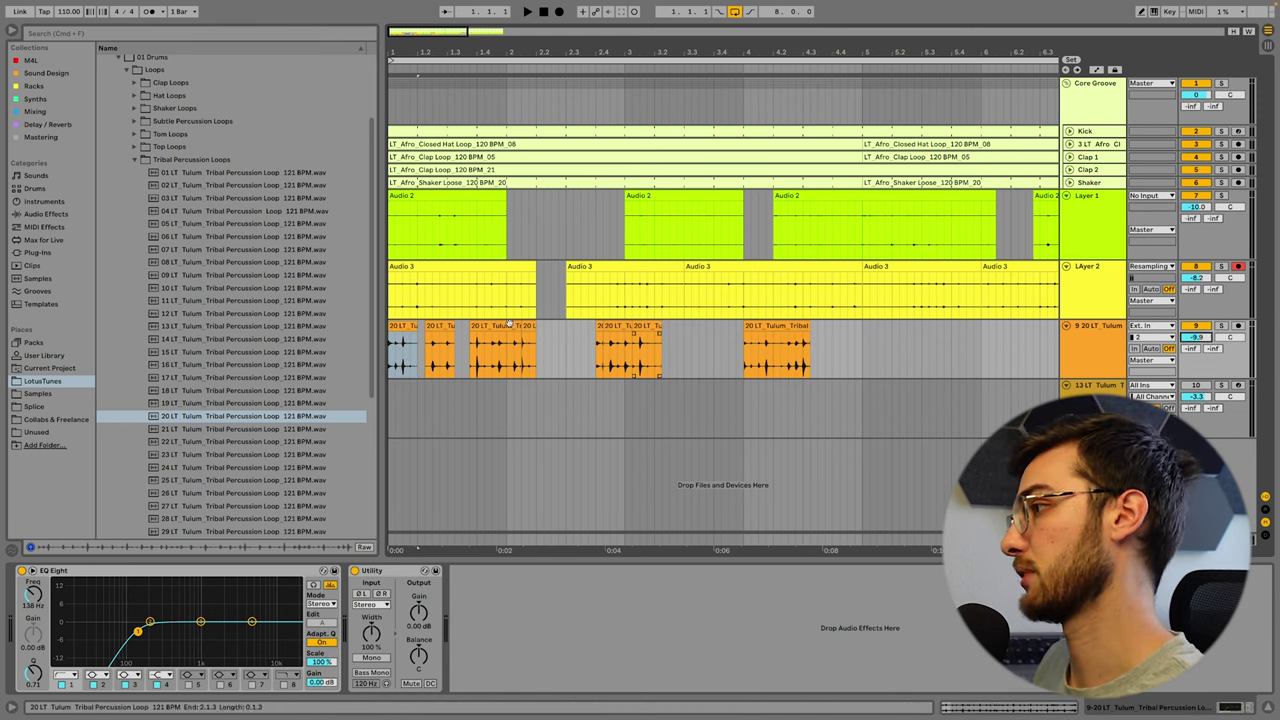
click(406, 326)
key(space)
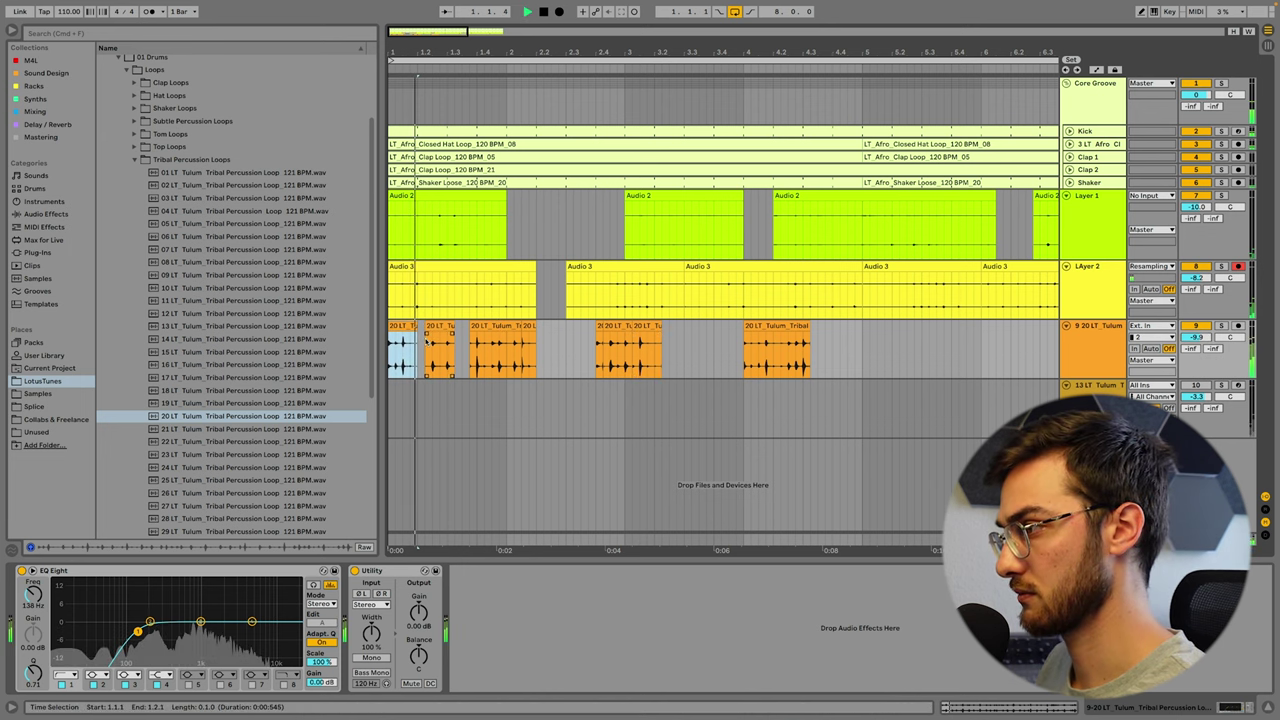
drag(1199, 340, 1199, 380)
key(space)
Delete the last small piece of the third percussion group, move the rest to start at 1.4.4, and play it back.
click(496, 325)
click(528, 326)
key(Delete)
drag(497, 326, 527, 326)
click(480, 344)
key(space)
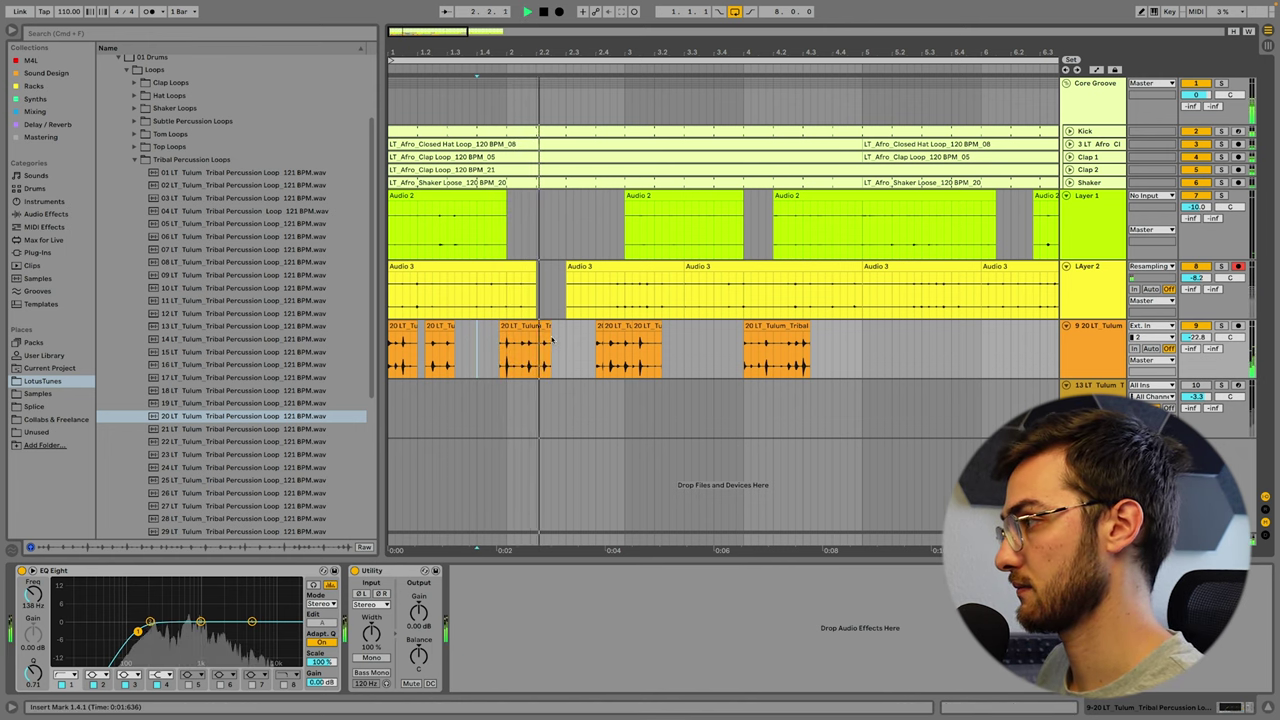
Move the group of three percussion pieces around bar 3 to start at 3.2.2.
click(600, 327)
shift+click(620, 326)
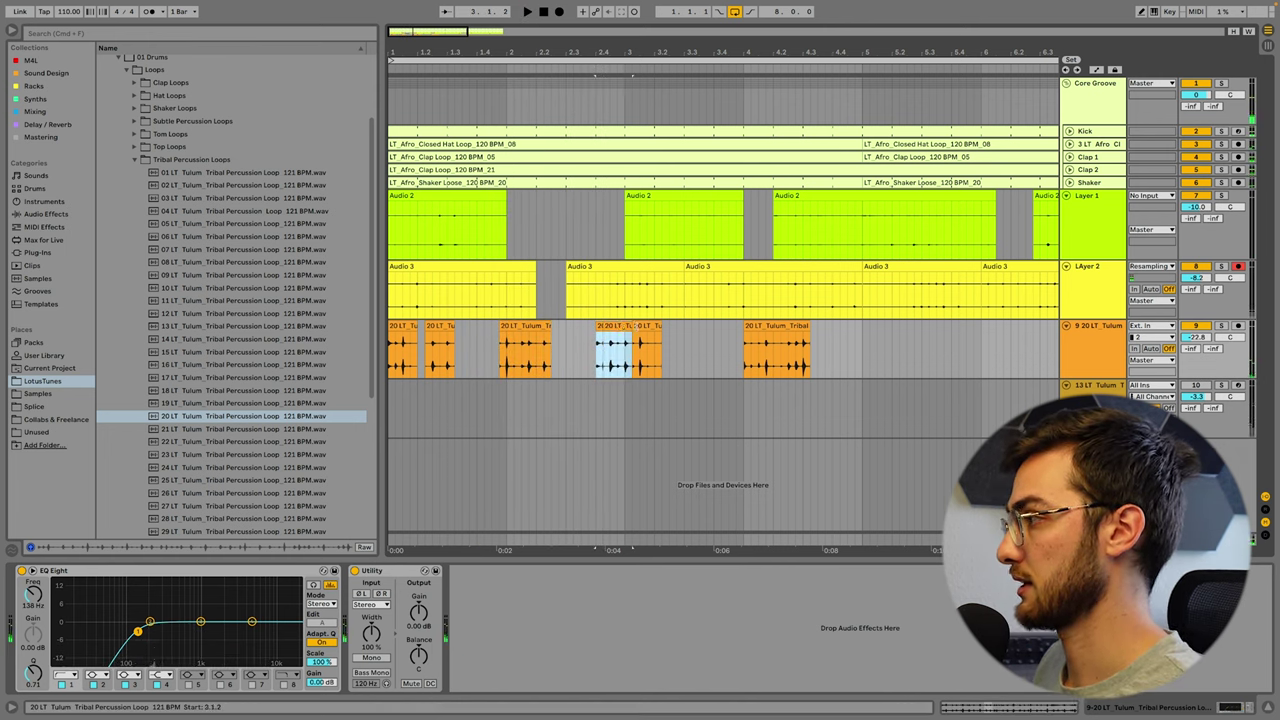
key(space)
shift+click(651, 327)
drag(652, 328, 719, 330)
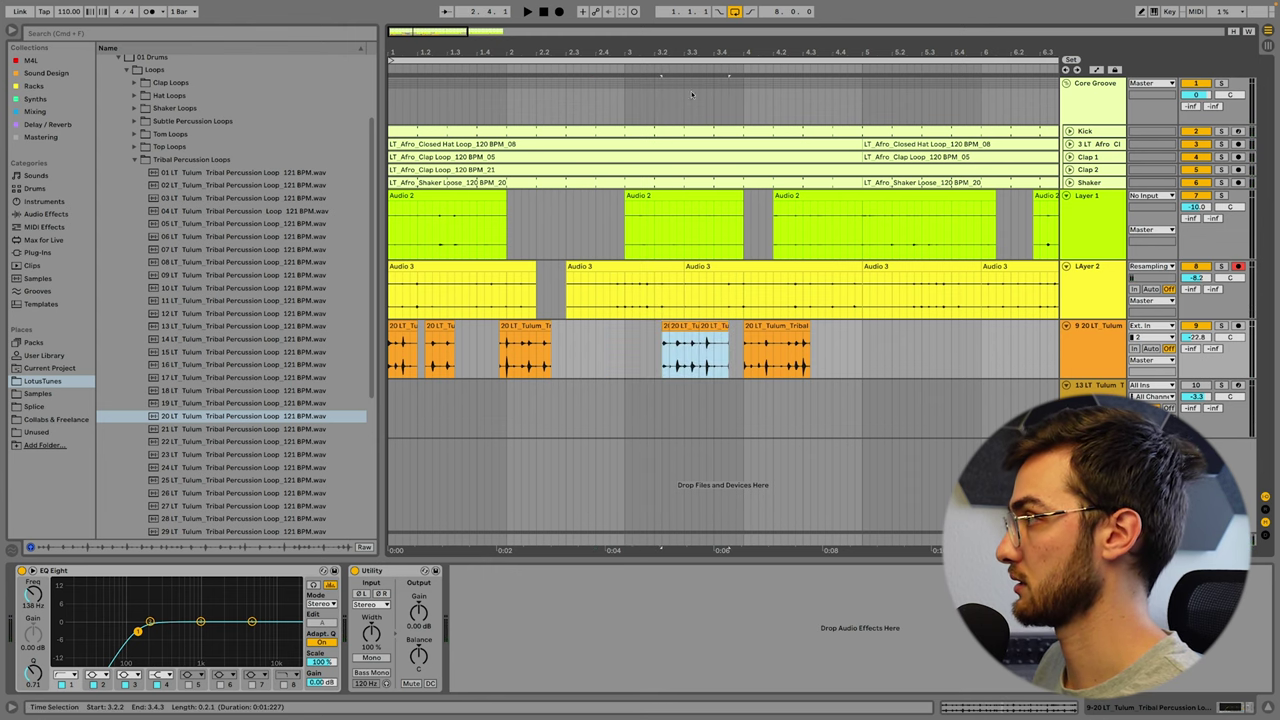
Move the first percussion piece from 1.1.1 to 2.2.3, directly behind the group that starts at 1.4.4.
drag(687, 52, 734, 189)
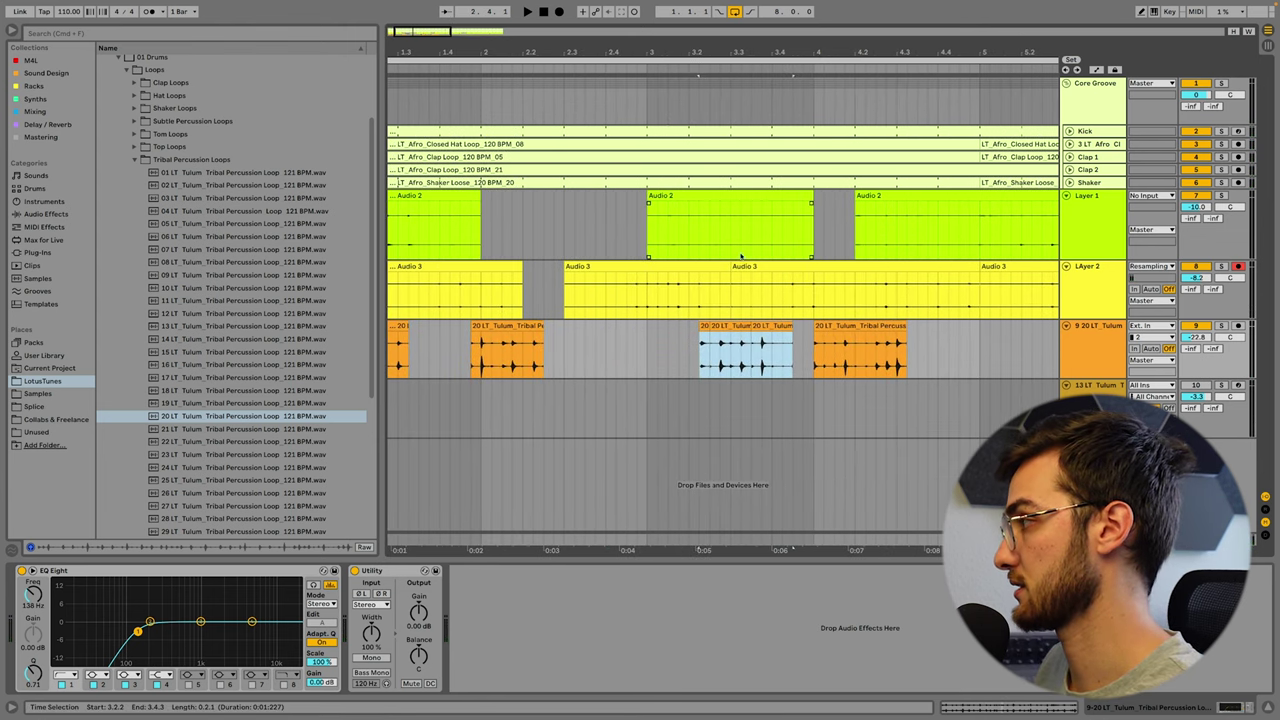
drag(625, 52, 625, 22)
drag(403, 327, 578, 328)
drag(537, 230, 626, 303)
click(514, 328)
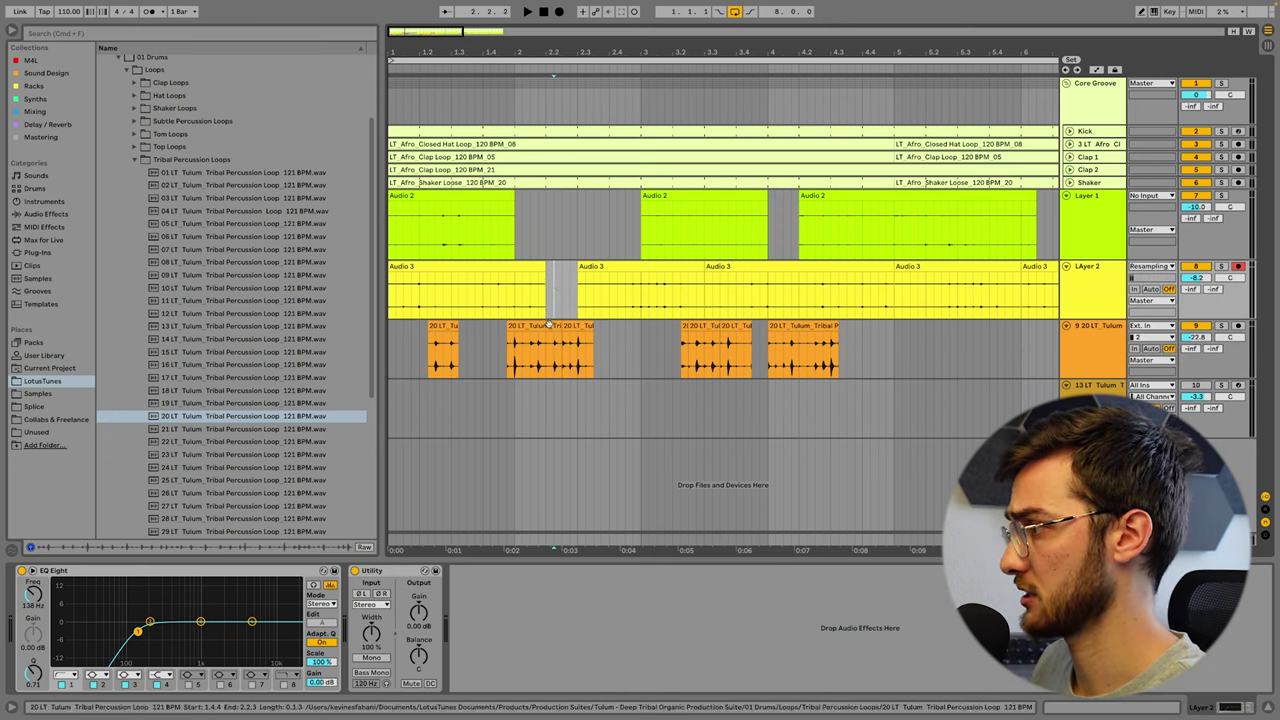
Trim the start of the percussion group around bar 2 to about 2.1.4, shorten its end, and play it back.
drag(508, 328, 539, 328)
click(524, 343)
key(space)
key(space)
click(577, 410)
Insert a new audio track below the first percussion track and place loop 26 LT_Tulum_Tribal Percussion Loop on it at 1.4.1.
click(1103, 365)
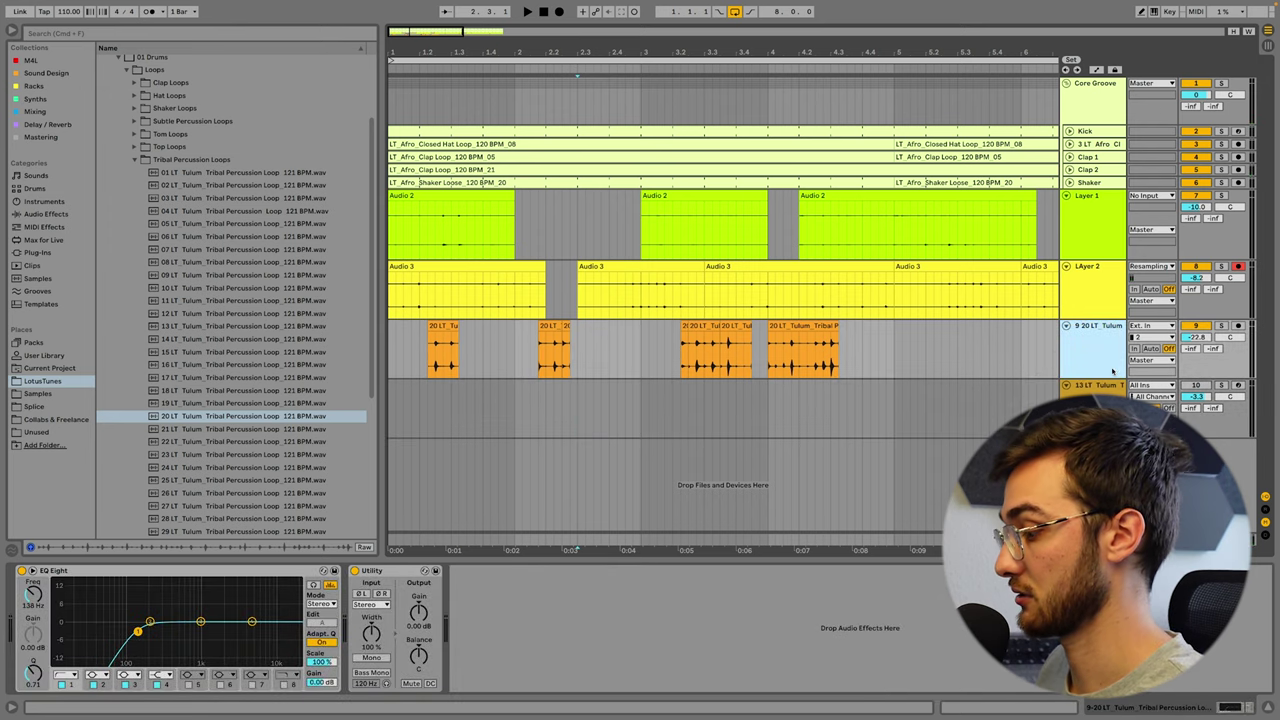
key(super+t)
click(260, 468)
scroll(258, 468, down, 1)
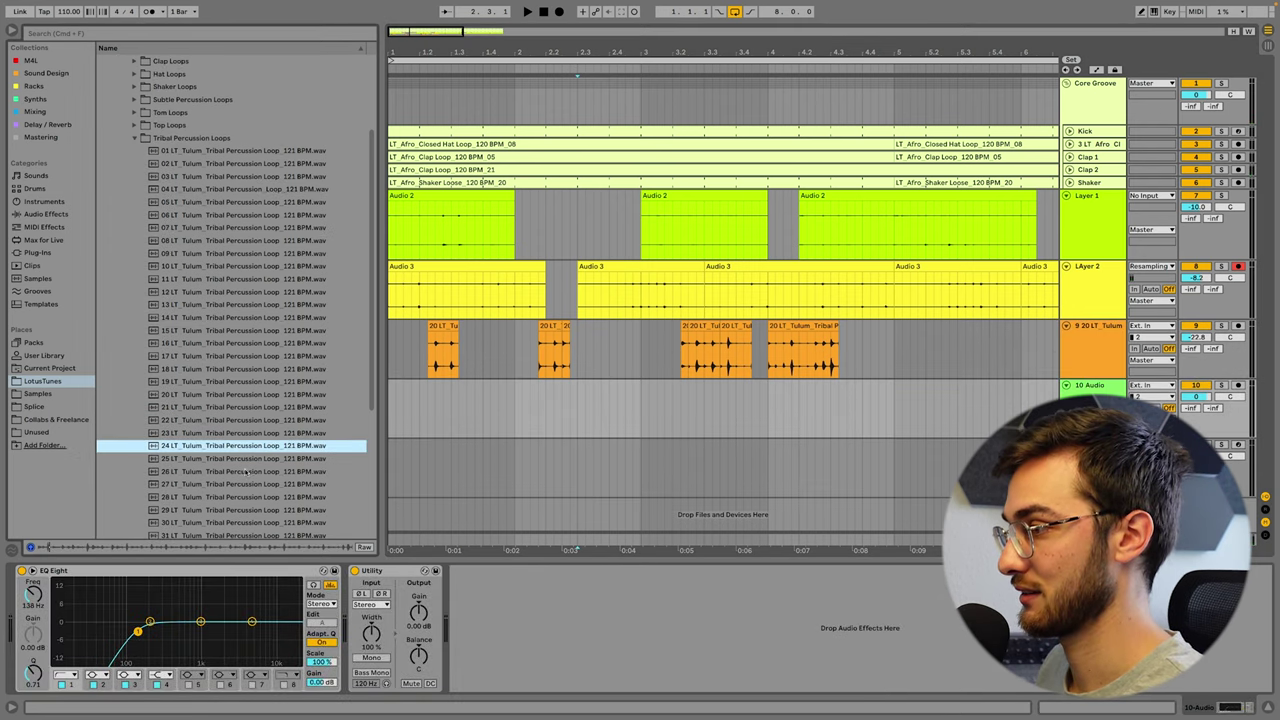
click(250, 474)
scroll(248, 478, down, 1)
drag(244, 453, 515, 391)
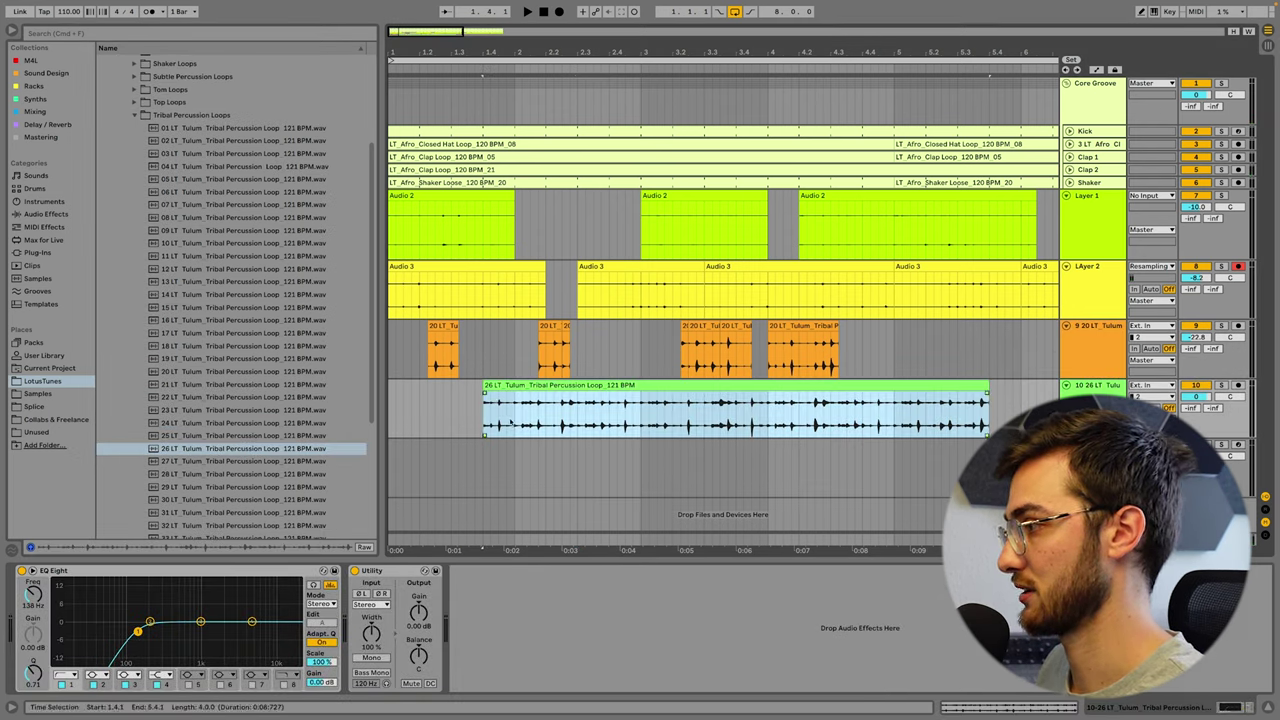
Cut the 26 LT loop down to the piece from 2.3.2 to 3.1.1 and lower its track volume to -20.6 dB during playback.
click(520, 421)
key(super+e)
click(586, 406)
key(super+e)
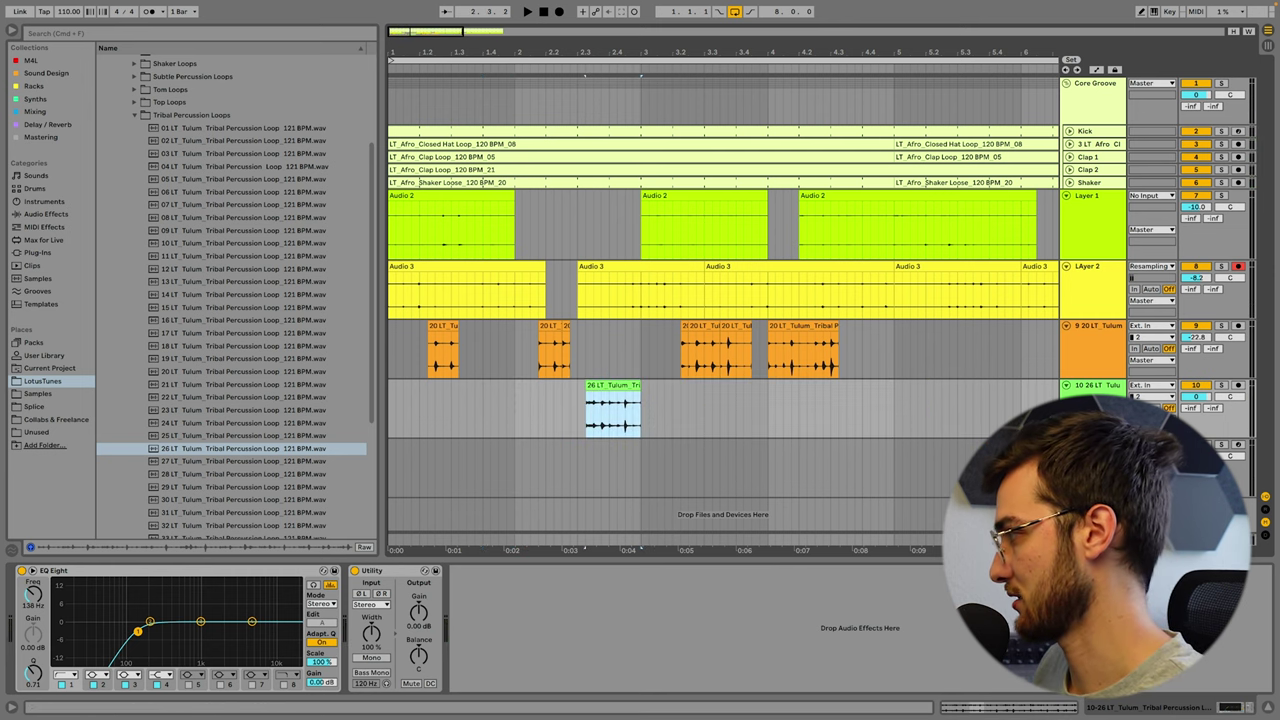
click(395, 401)
key(space)
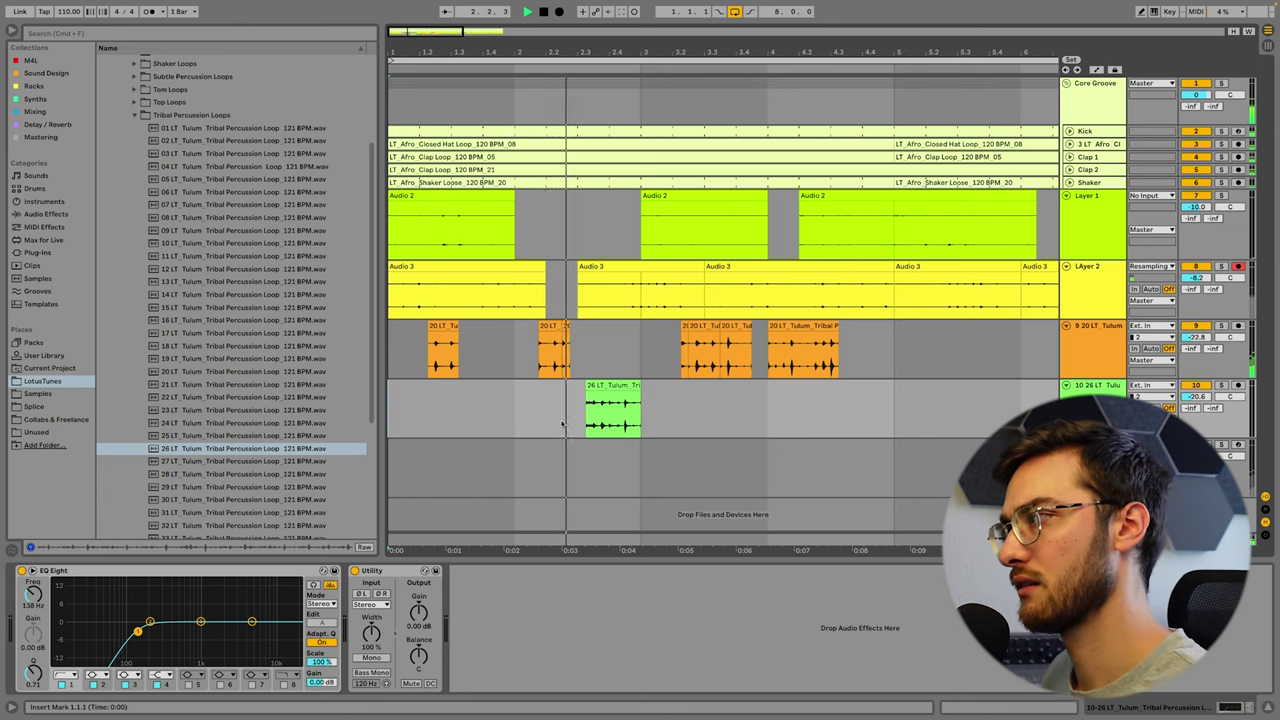
Duplicate the new percussion track's section from 1.1.1 to 3.1.1 three times, filling it up to bar 9.
click(622, 388)
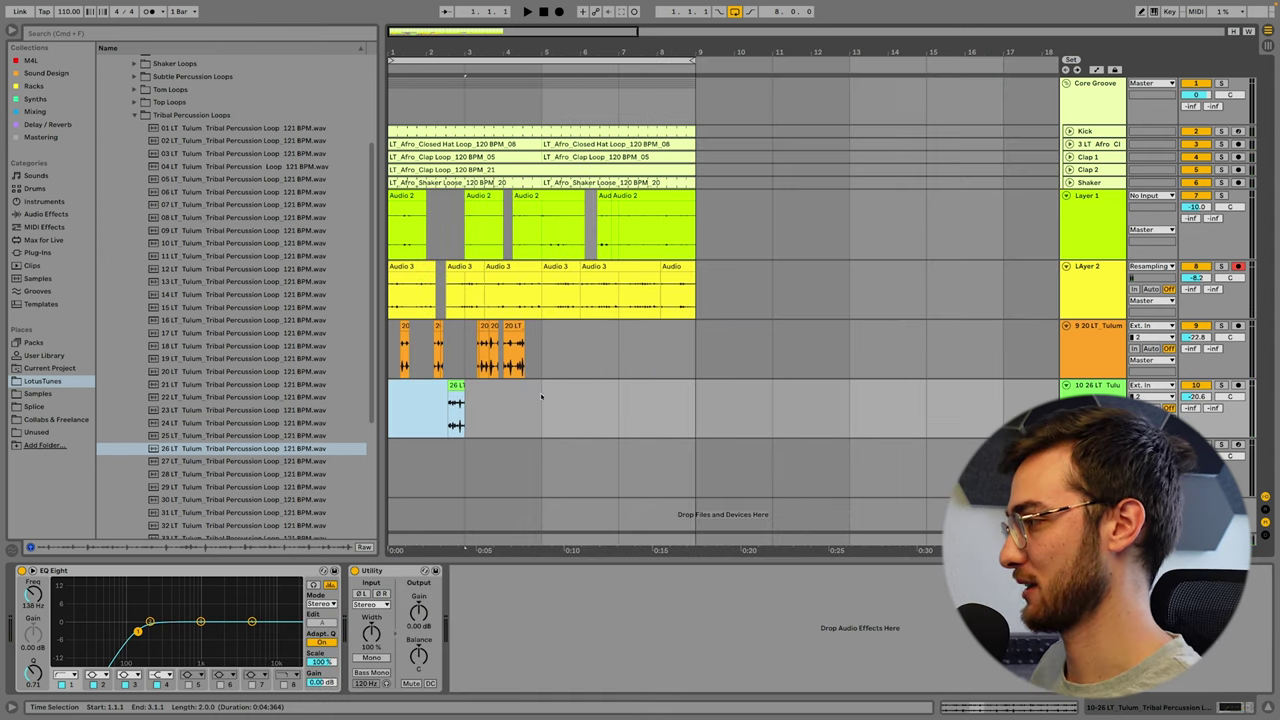
key(super+d)
key(super+d)
key(super+d)
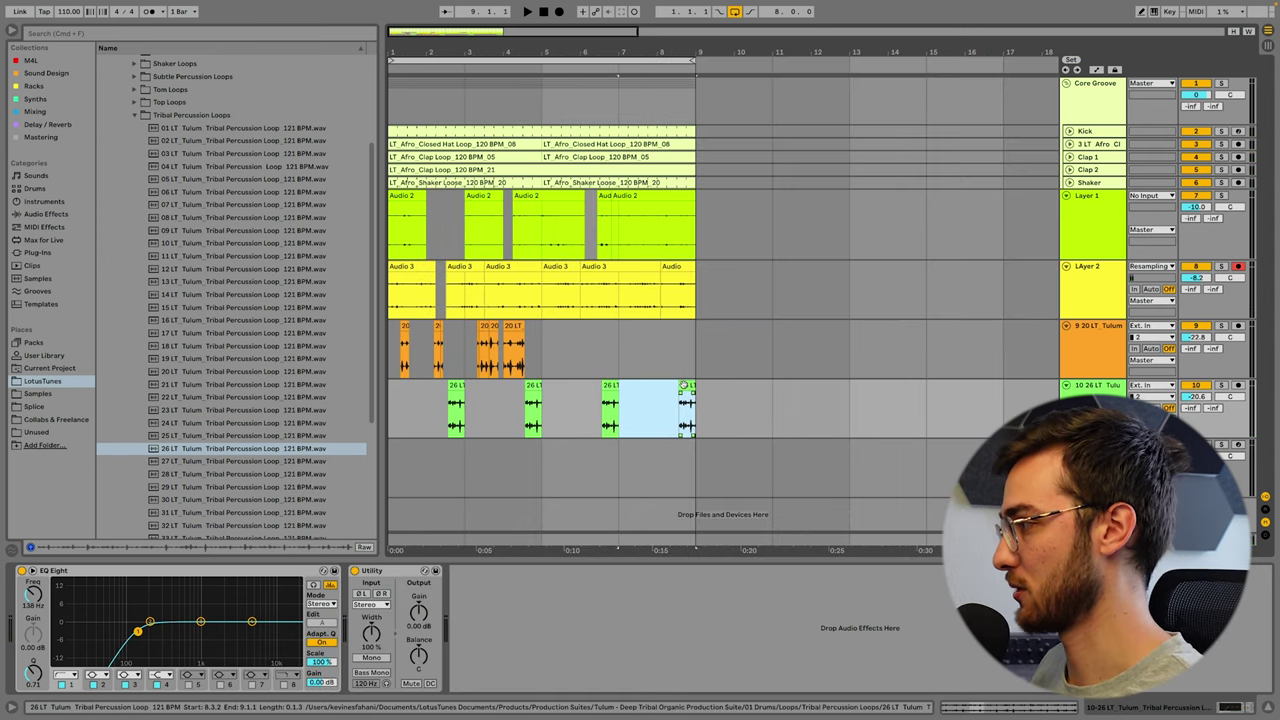
Replace the last piece with Tulum percussion loop 31 and the piece ending at bar 5 with loop 32, and start playback.
click(685, 386)
click(286, 446)
scroll(286, 442, down, 1)
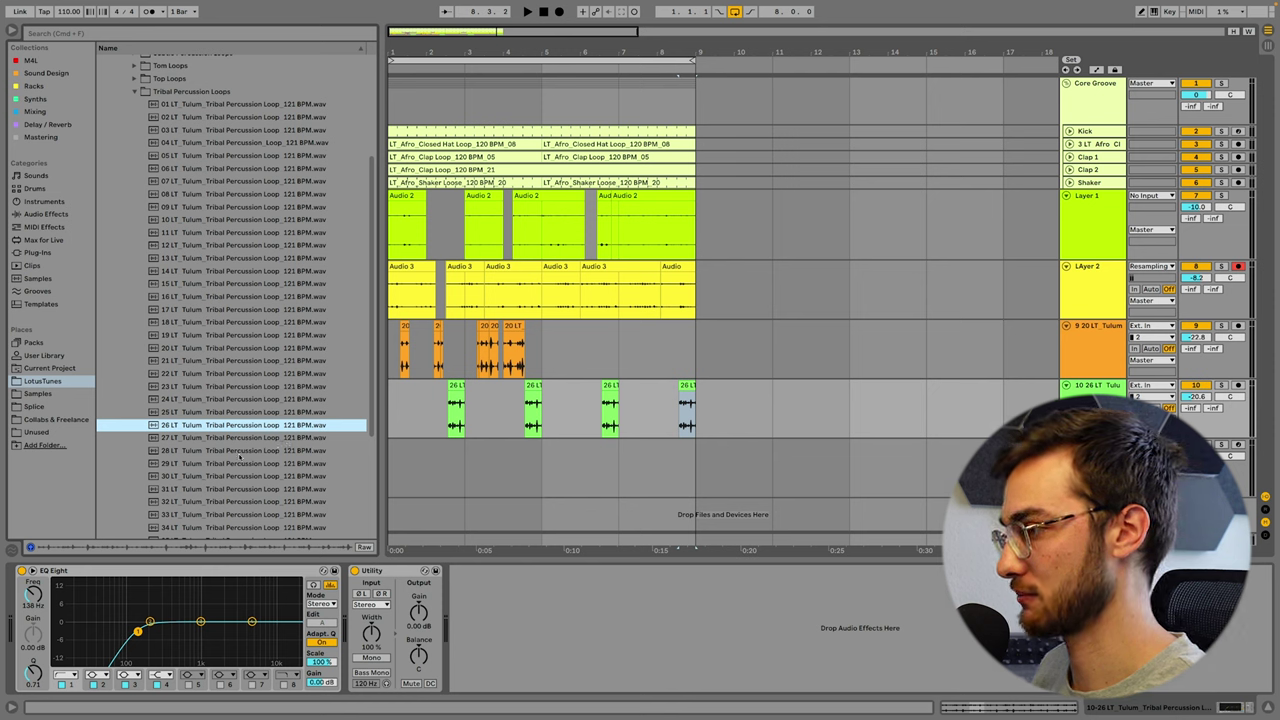
drag(238, 488, 547, 397)
key(space)
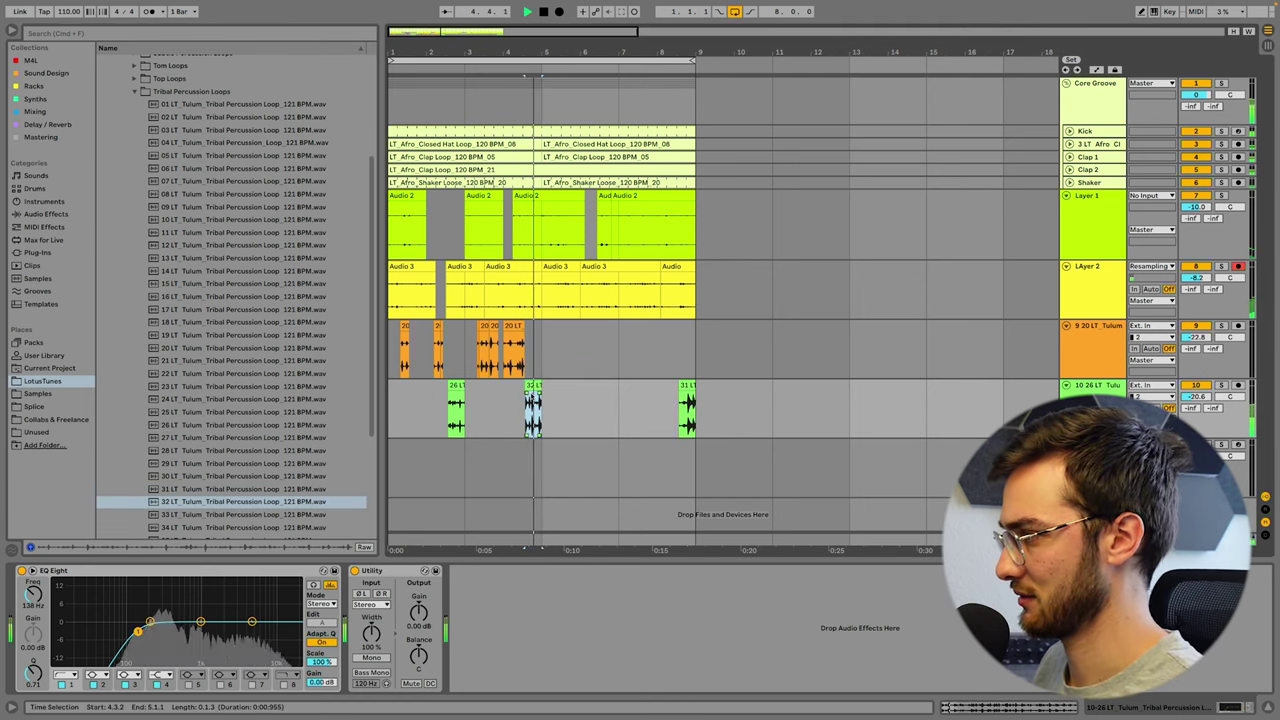
Stop playback and lower the clip gain of the loop 32 piece ending at bar 5.
key(space)
double_click(533, 397)
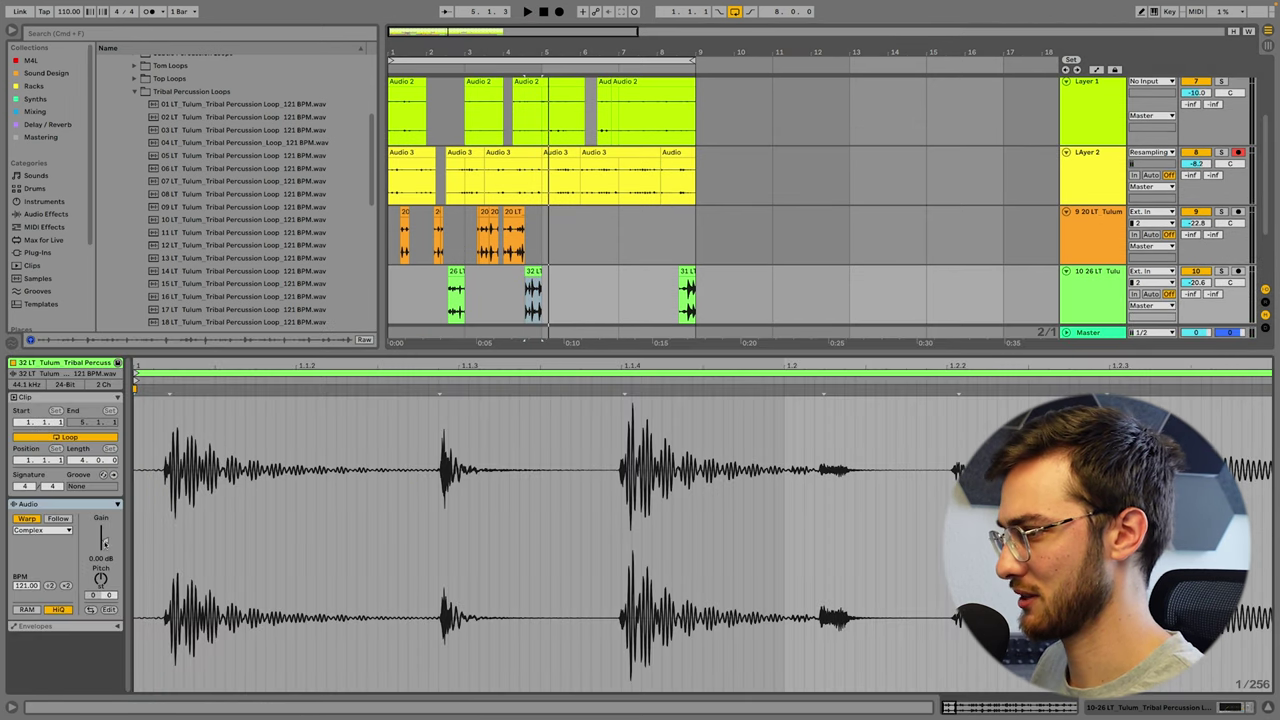
drag(104, 543, 104, 556)
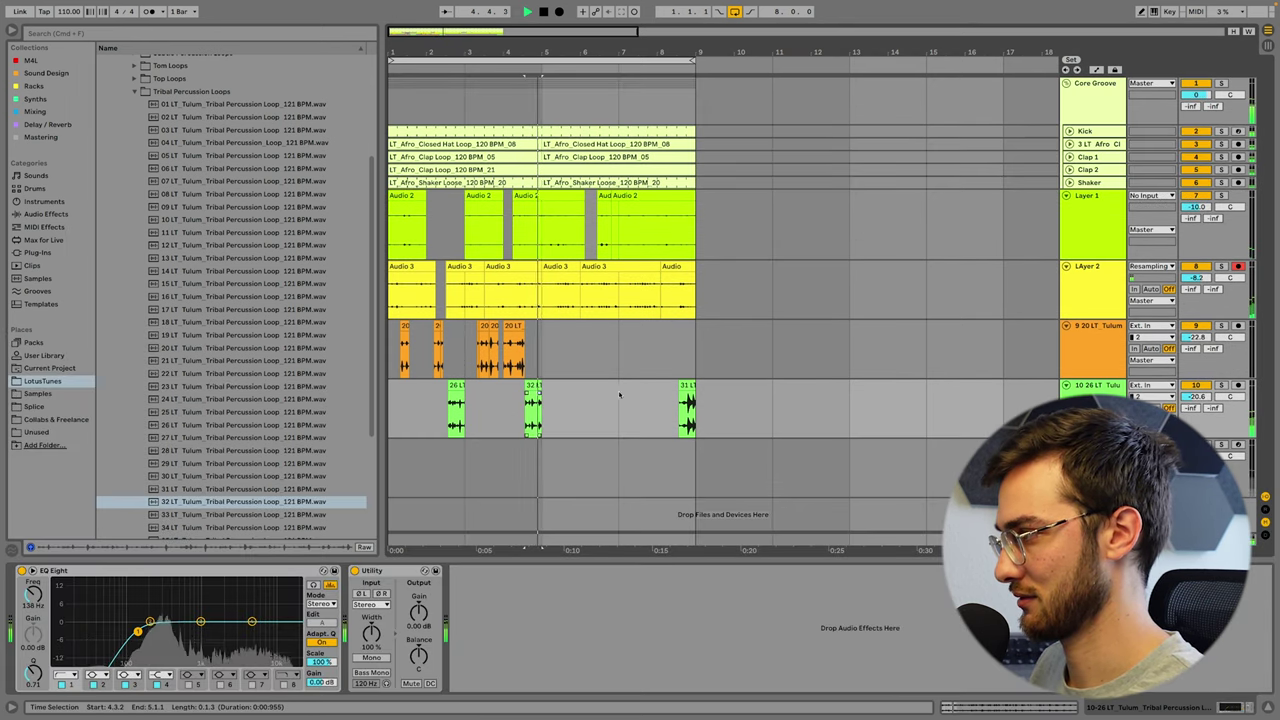
Delete the loop 31 piece and duplicate bars 1 to 4 of both percussion tracks into bars 5 to 8.
key(Delete)
drag(543, 422, 389, 418)
key(super+d)
drag(543, 354, 390, 353)
key(ctrl+d)
click(555, 342)
Group the four tracks from Layer 1 through the 26 LT percussion track.
click(1098, 386)
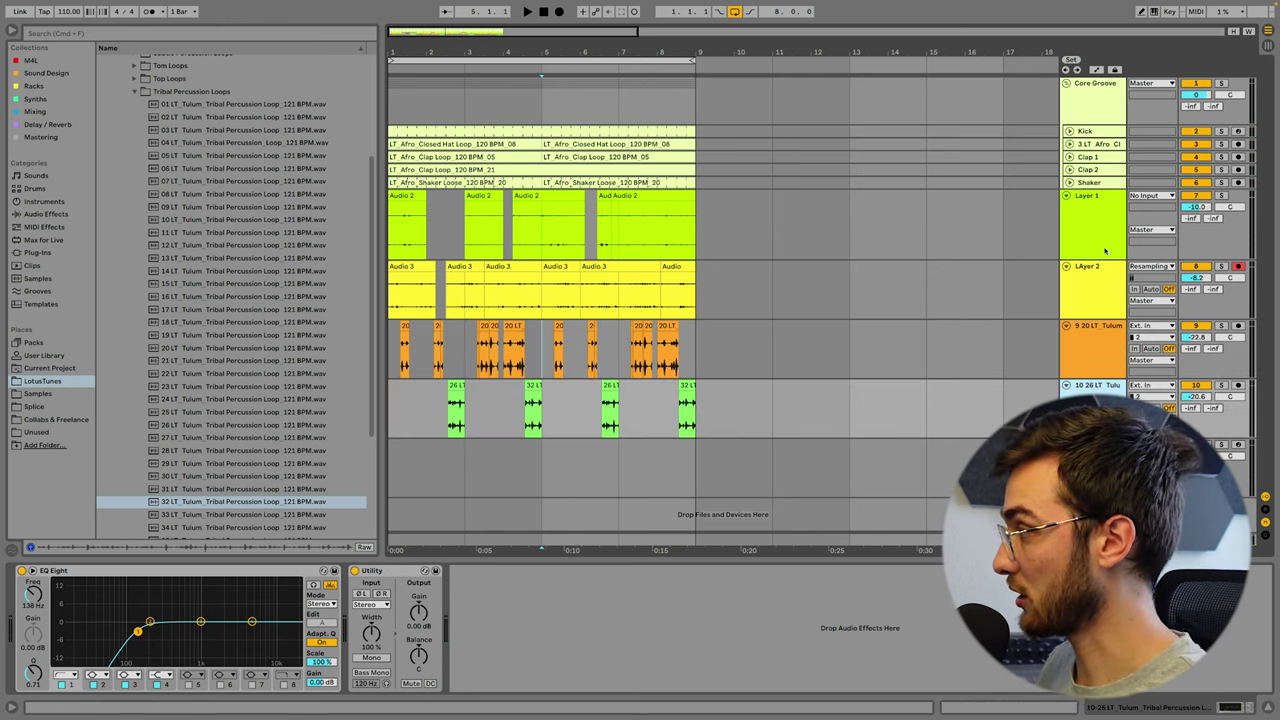
shift+click(1098, 247)
key(super+g)
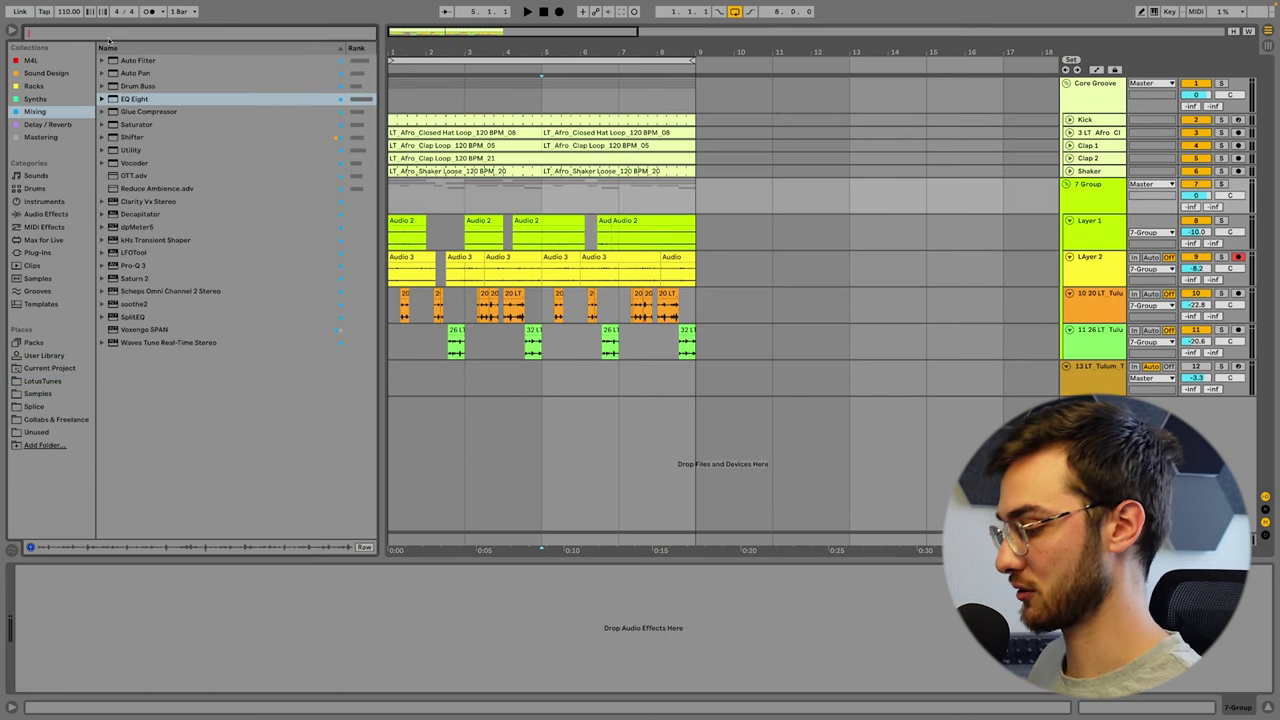
Add Drum Buss to the group with drive 19 %, crunch 11 %, damp 20.0 kHz, compression on and output at -17.4 dB.
text(drum)
double_click(138, 73)
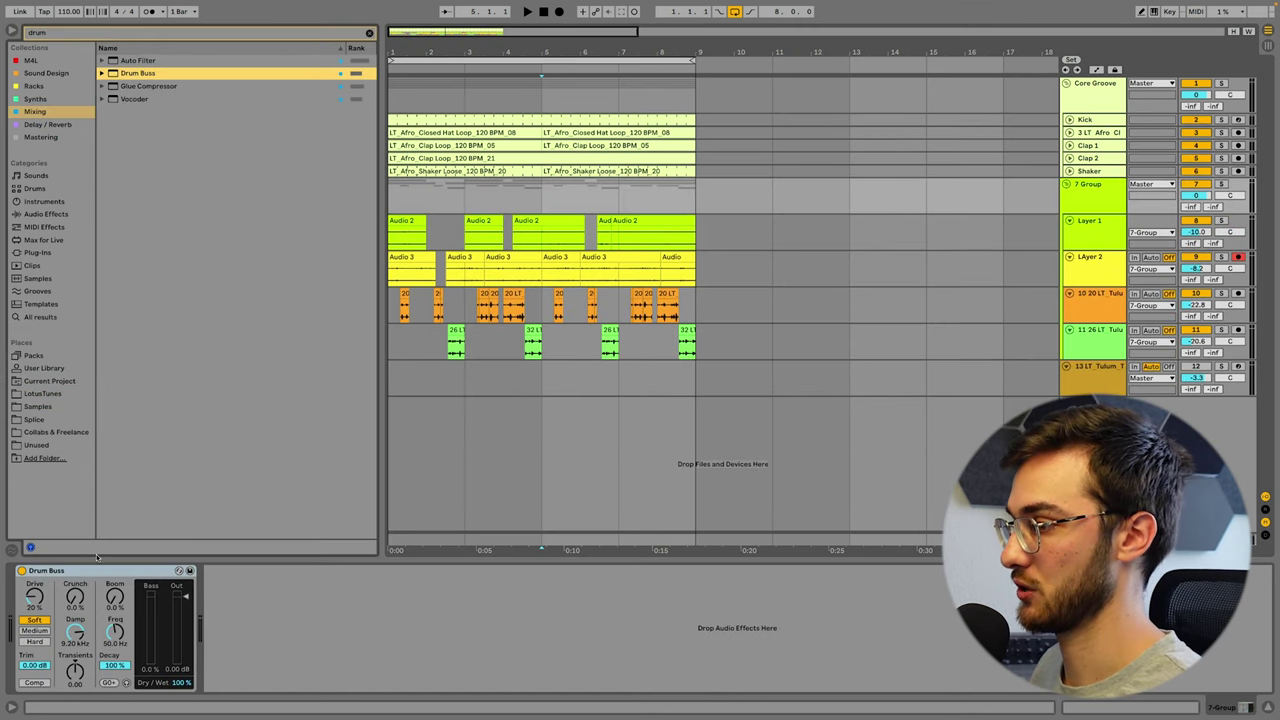
click(76, 573)
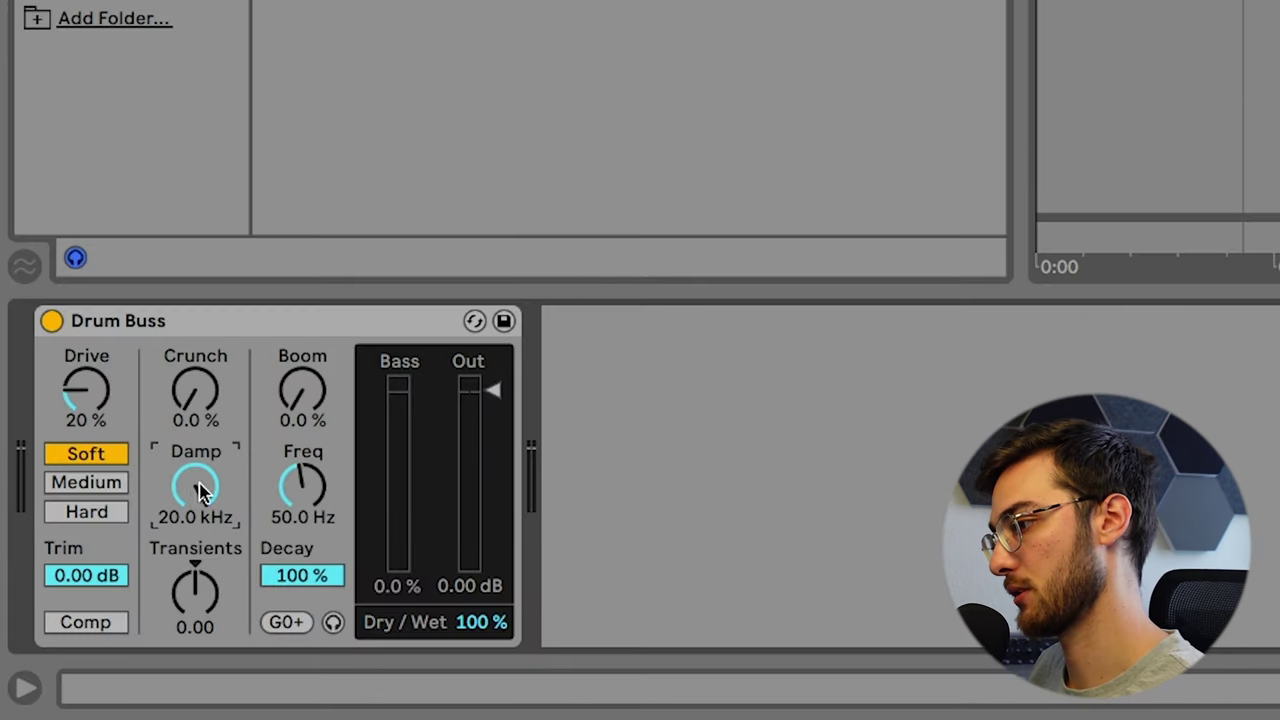
drag(195, 395, 195, 362)
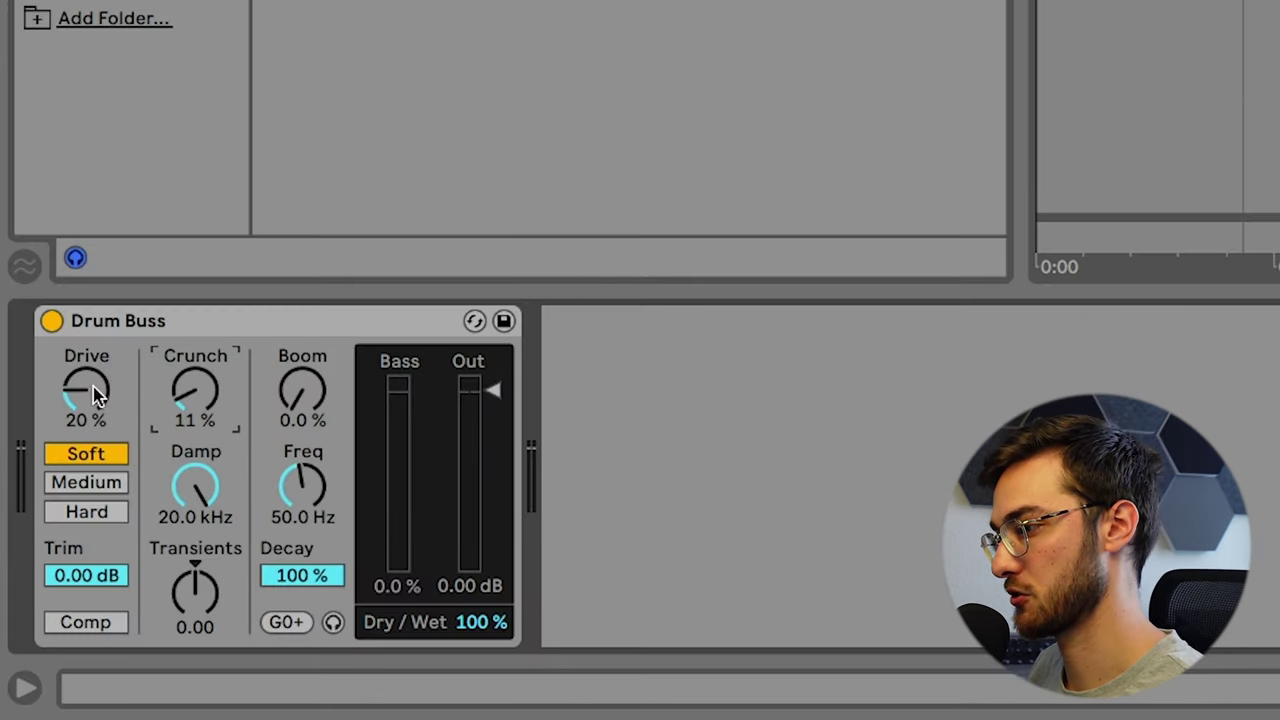
click(87, 630)
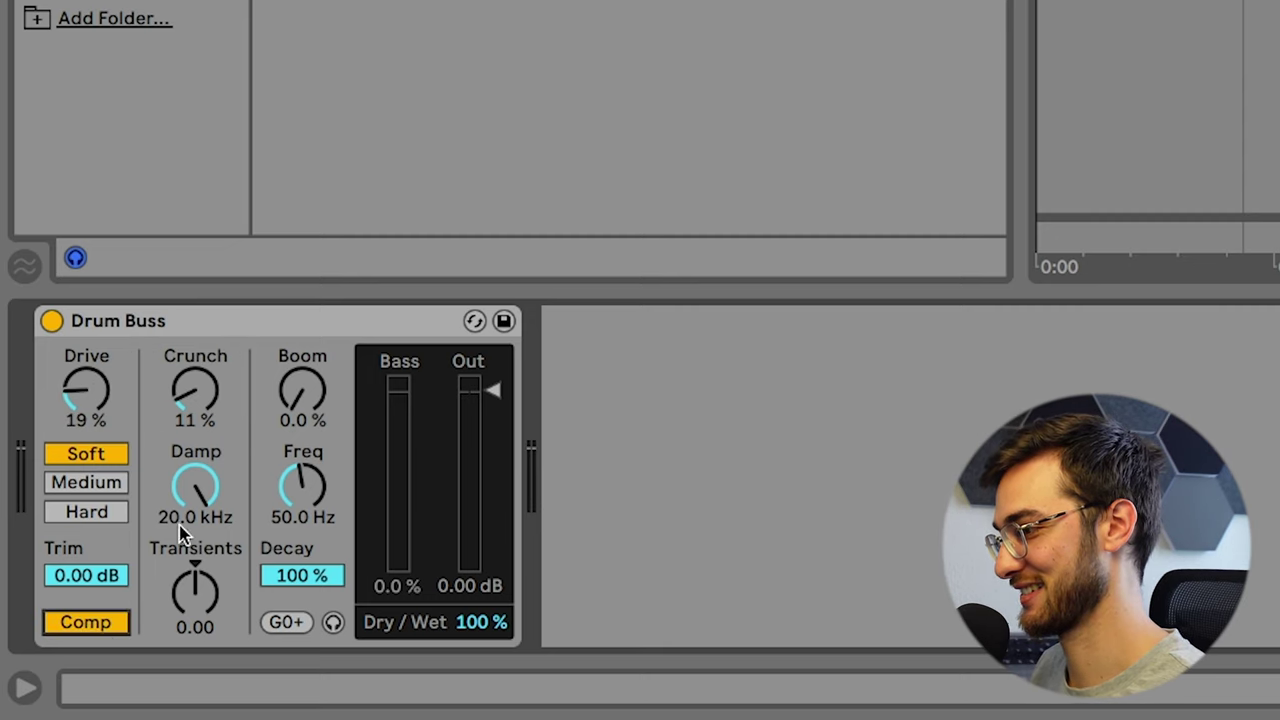
drag(492, 390, 492, 478)
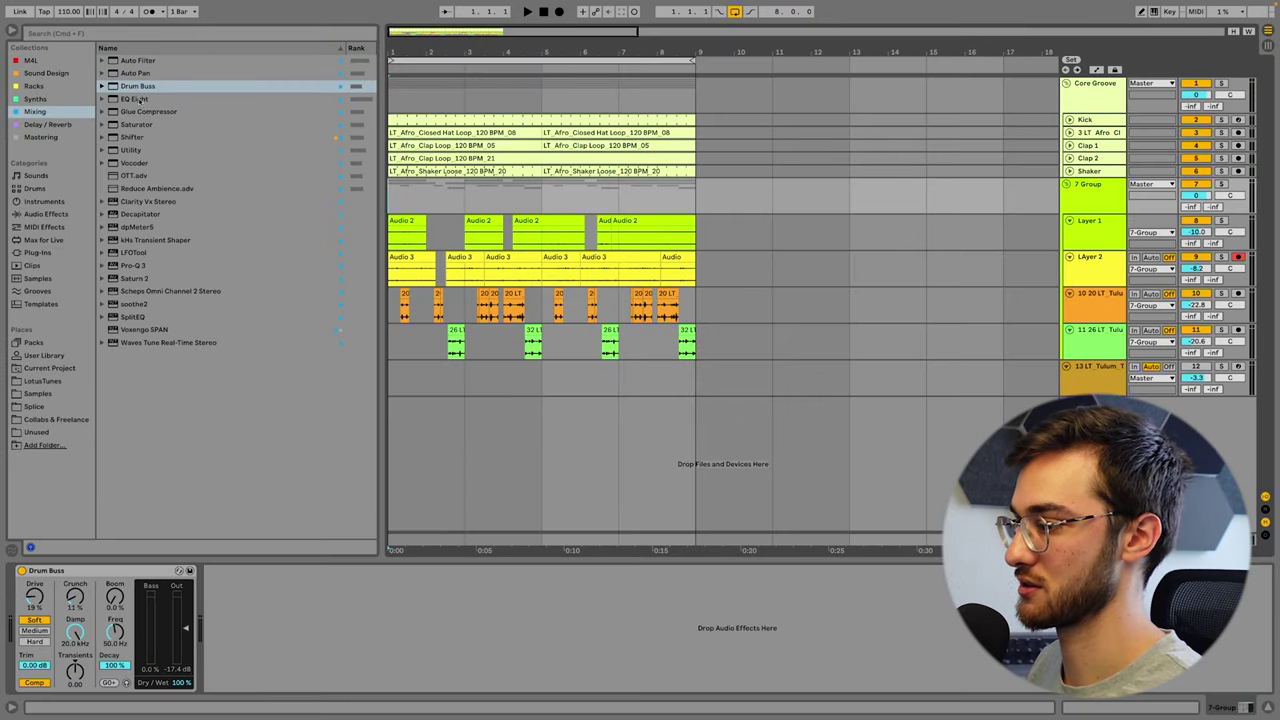
Add EQ Eight after Drum Buss with the low cut at 129 Hz and band 4 at 3.09 kHz, -6.07 dB, listening during playback.
double_click(136, 99)
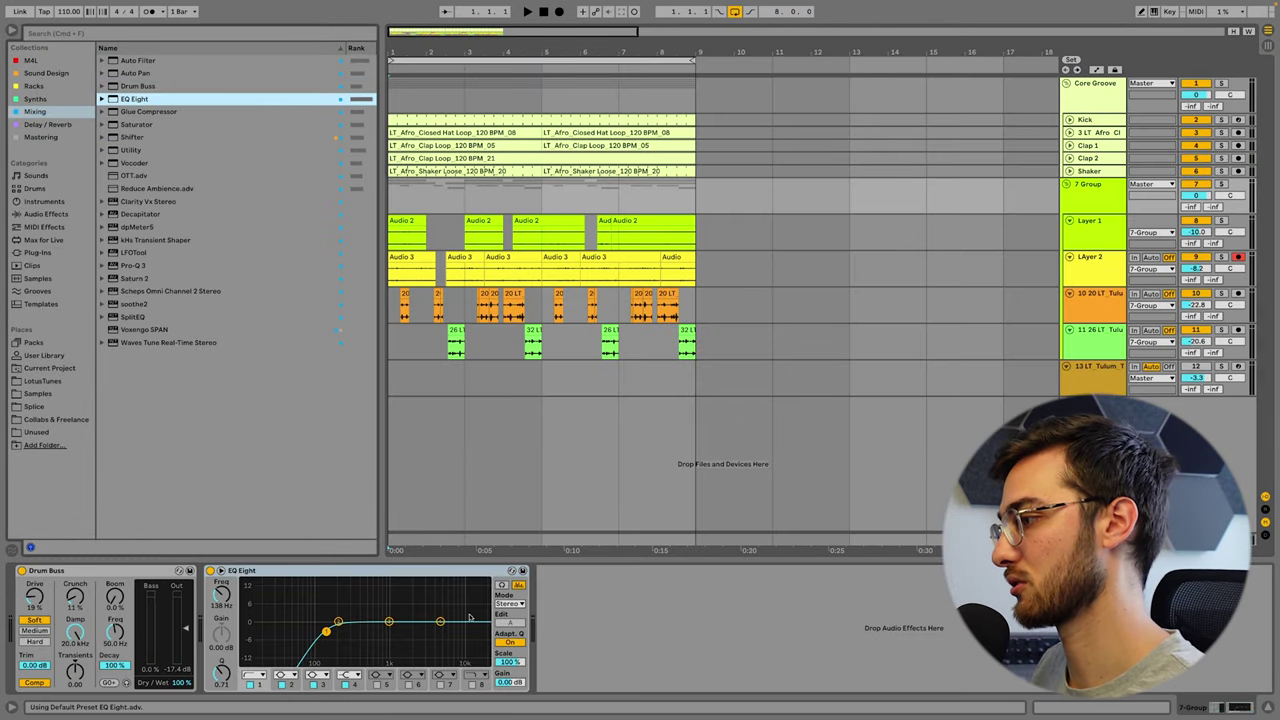
click(318, 575)
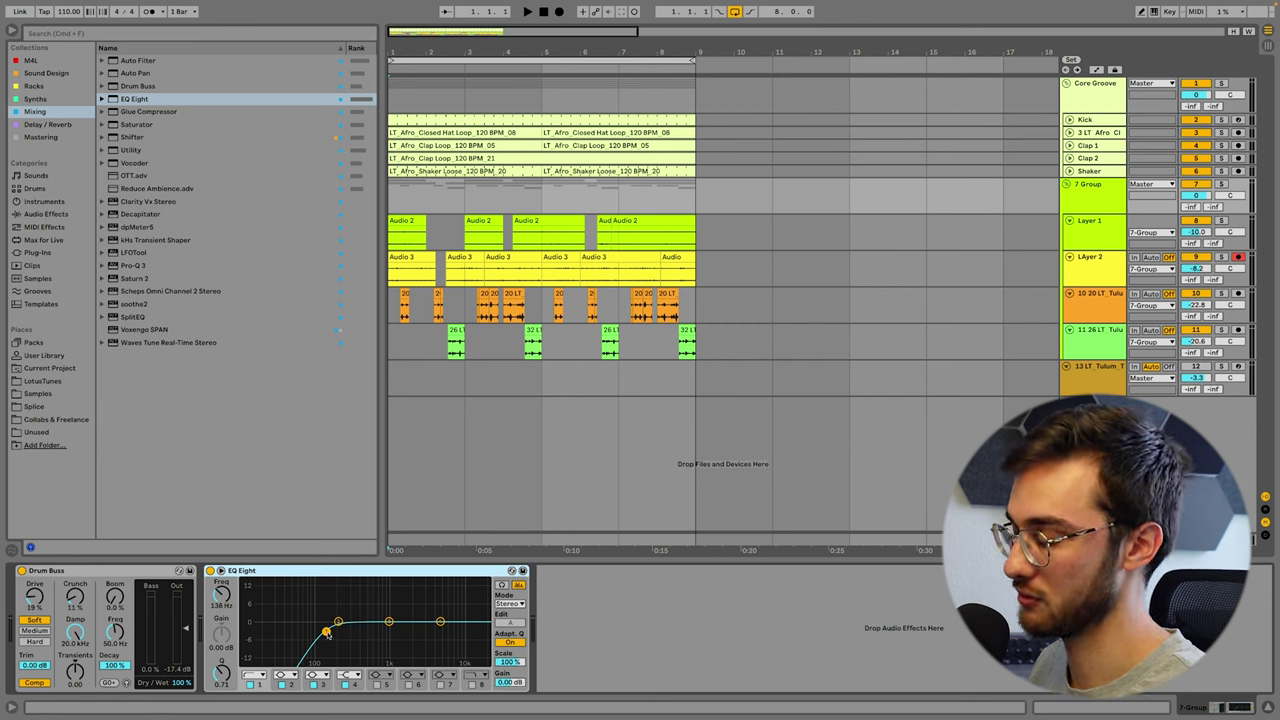
drag(328, 633, 325, 633)
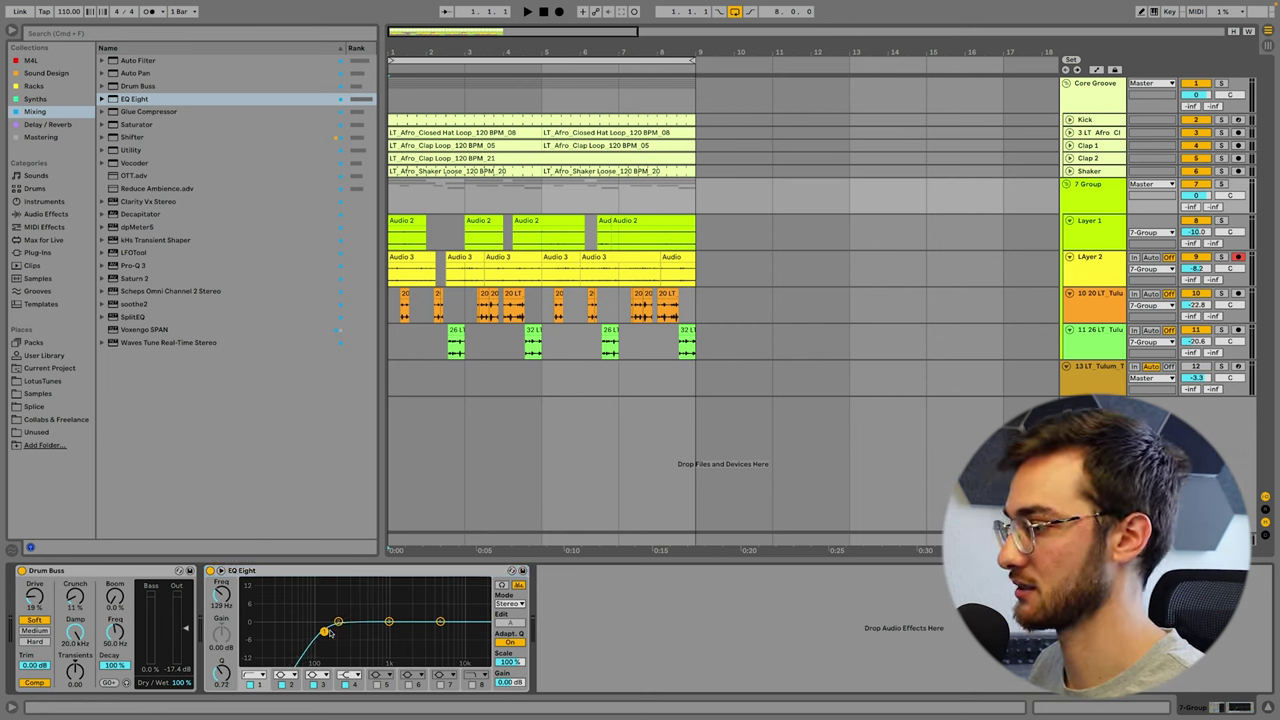
key(space)
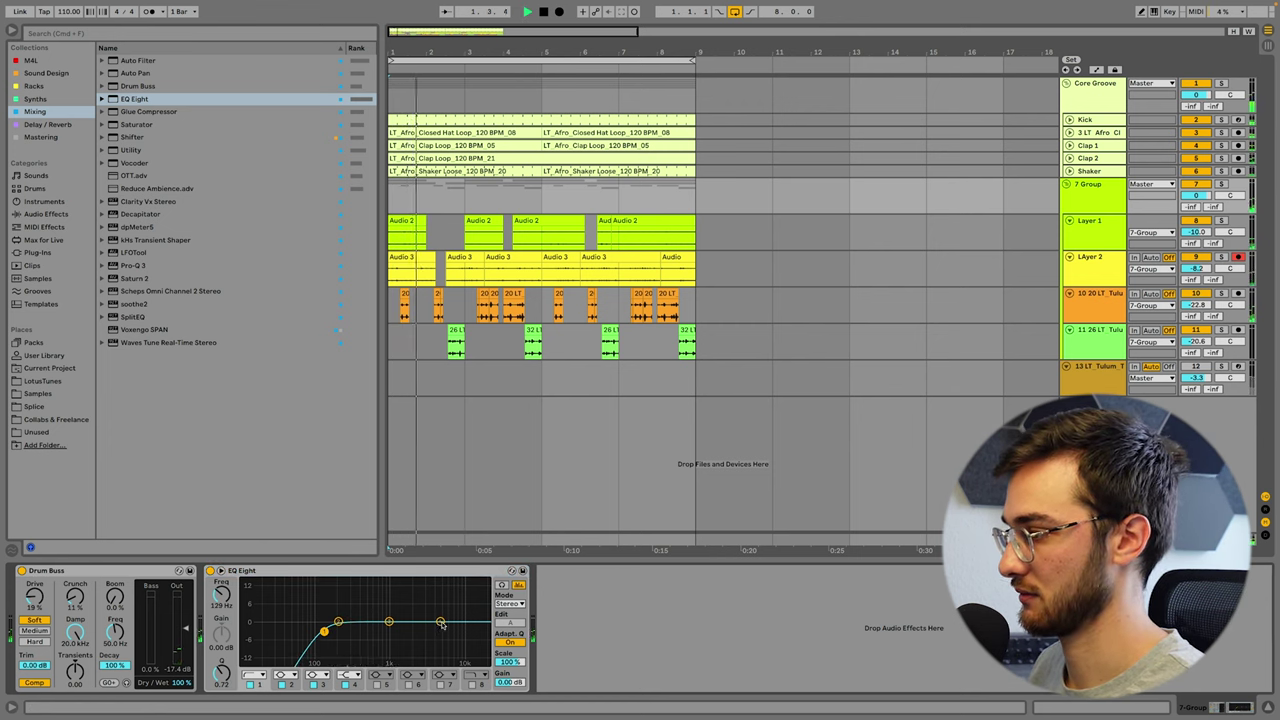
drag(441, 624, 424, 637)
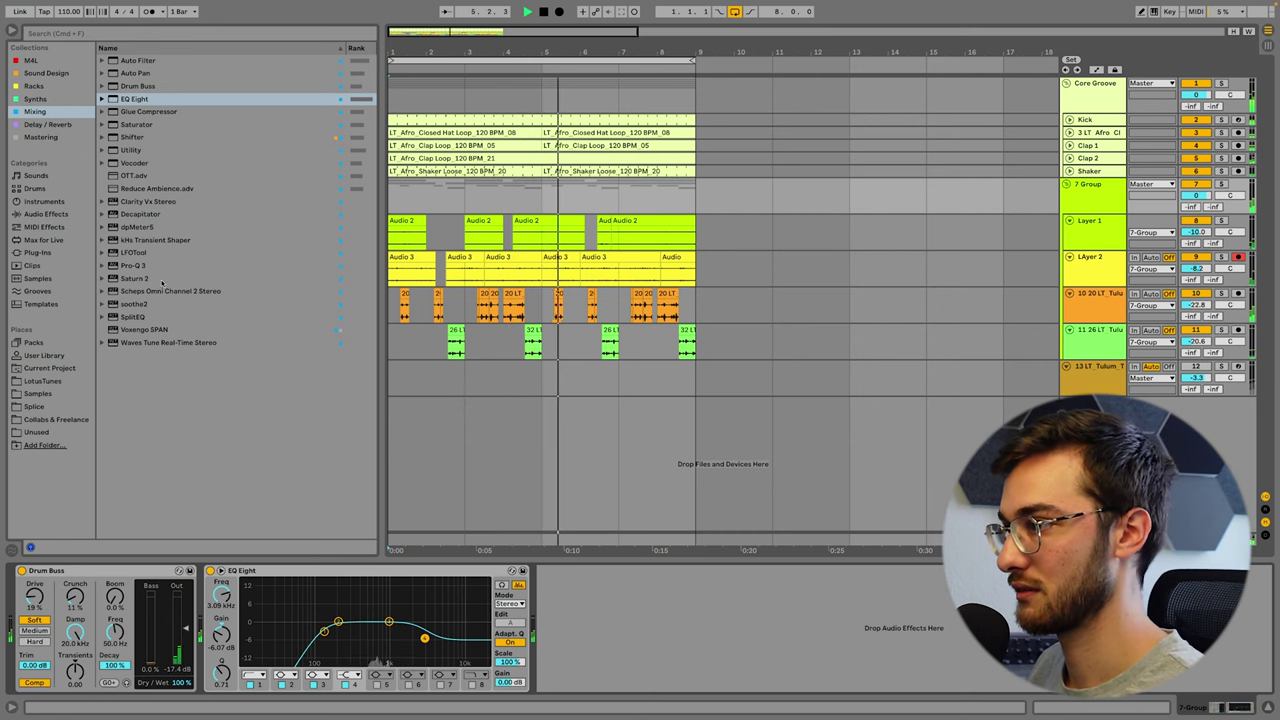
key(space)
Search the plug-ins for "shaper" and add Cableguys ShaperBox 3 to the layer group.
click(95, 34)
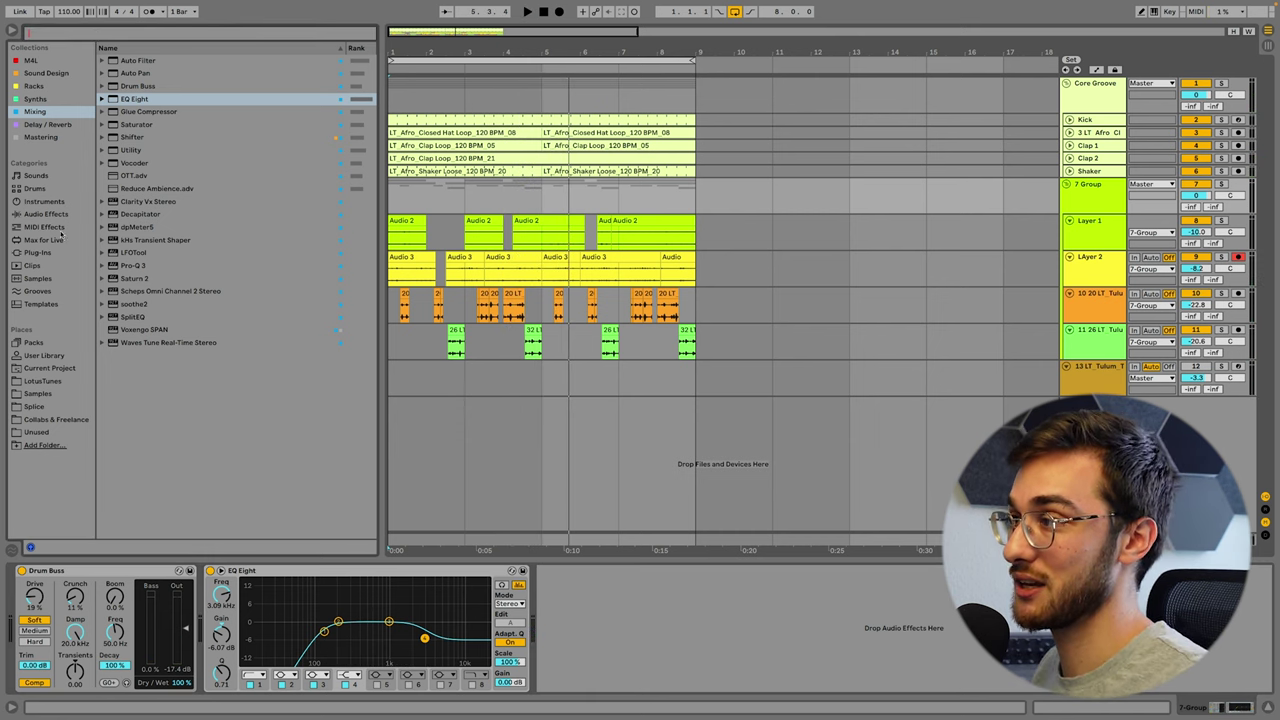
click(60, 218)
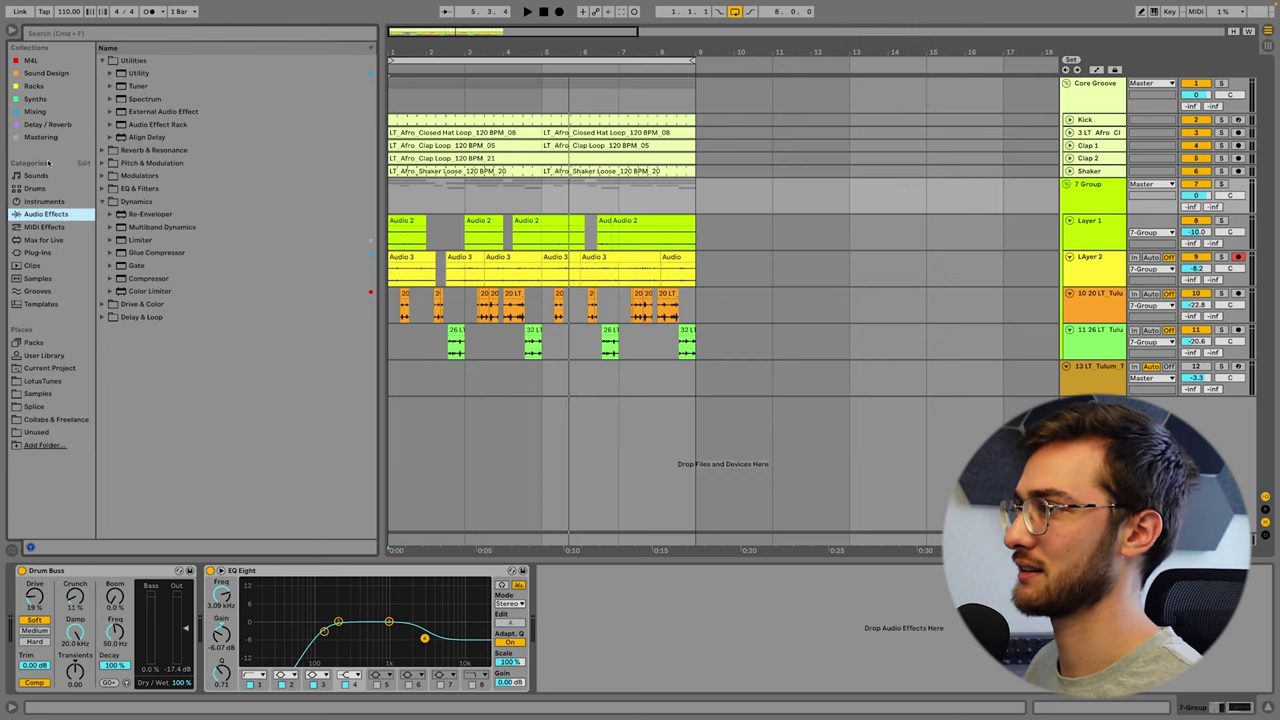
click(38, 252)
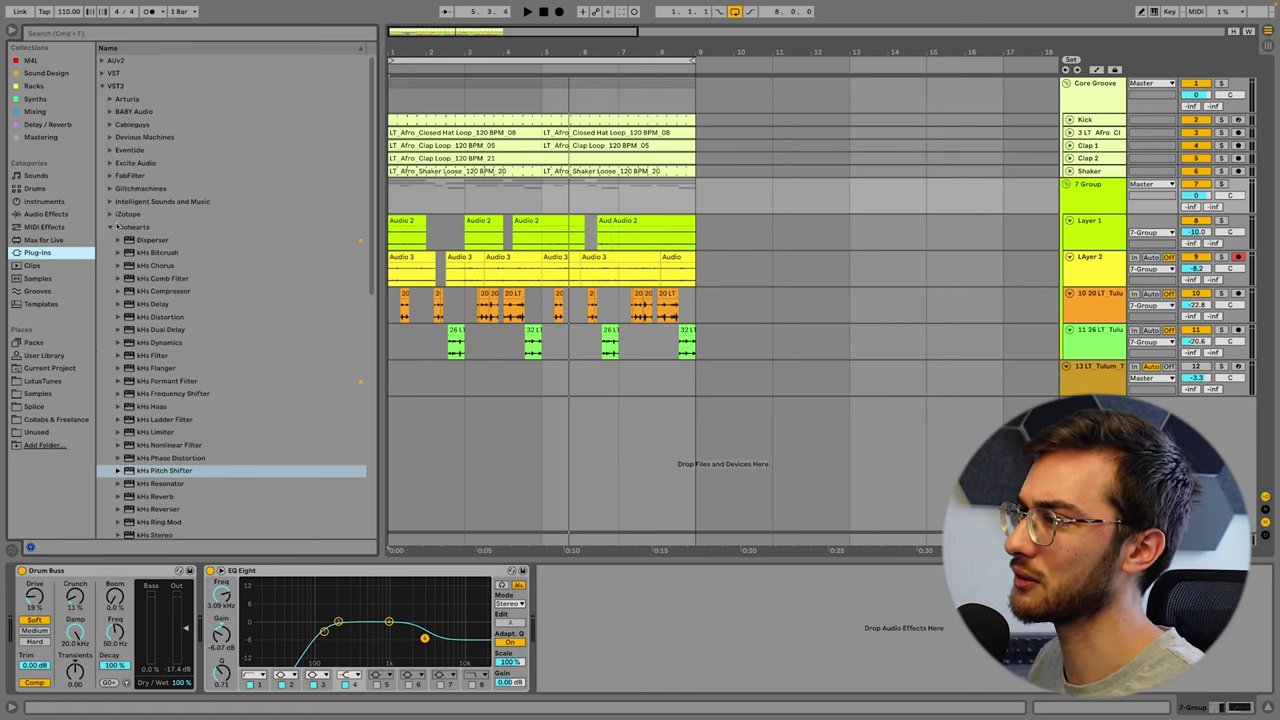
click(110, 227)
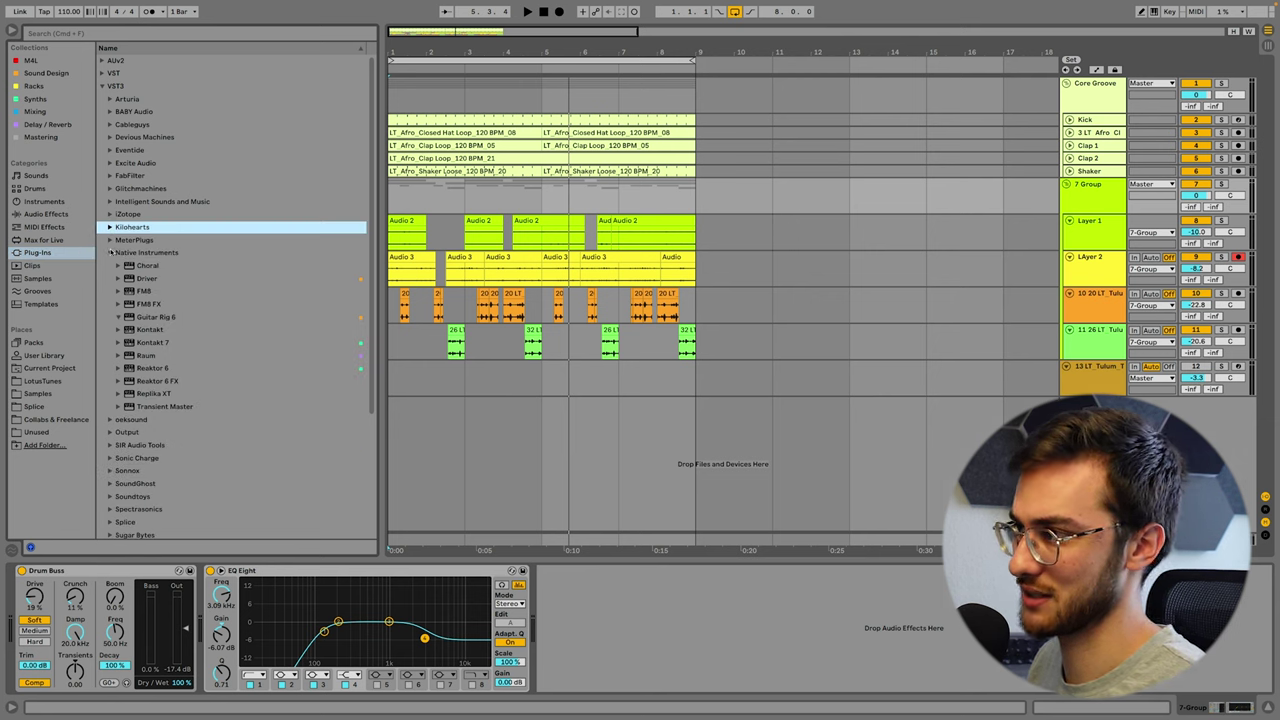
click(110, 252)
click(110, 406)
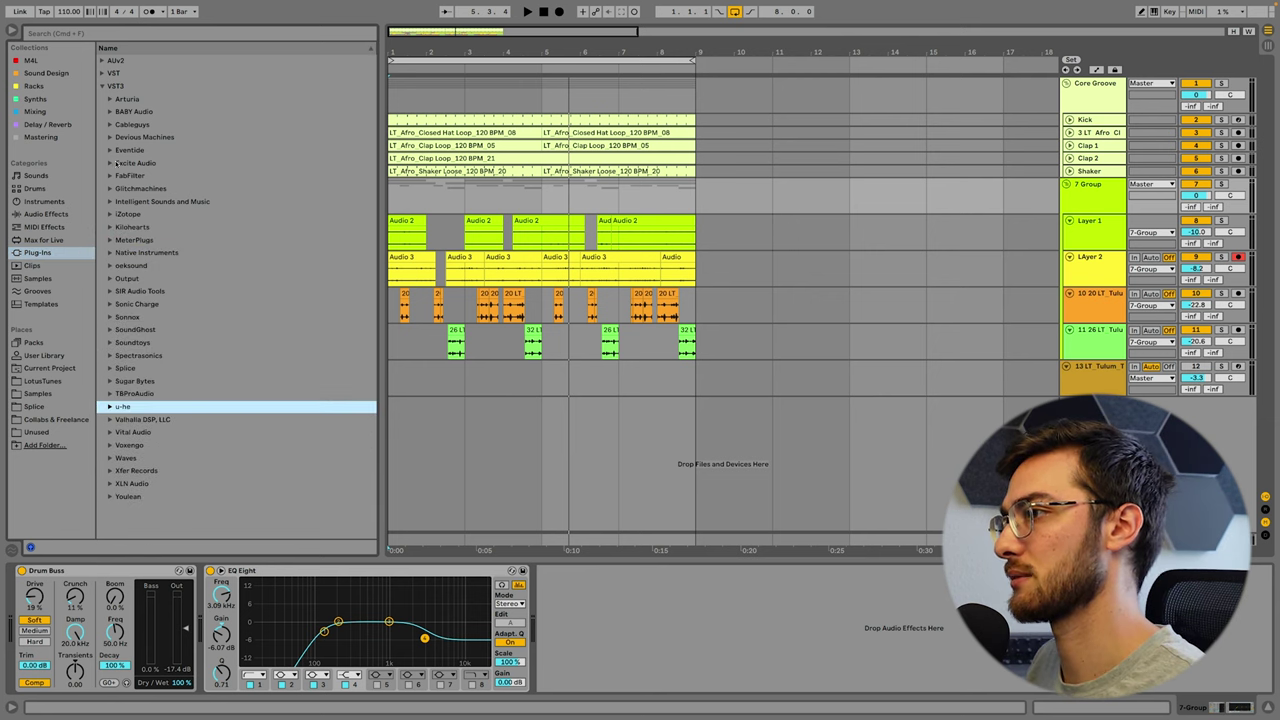
click(96, 34)
text(sha)
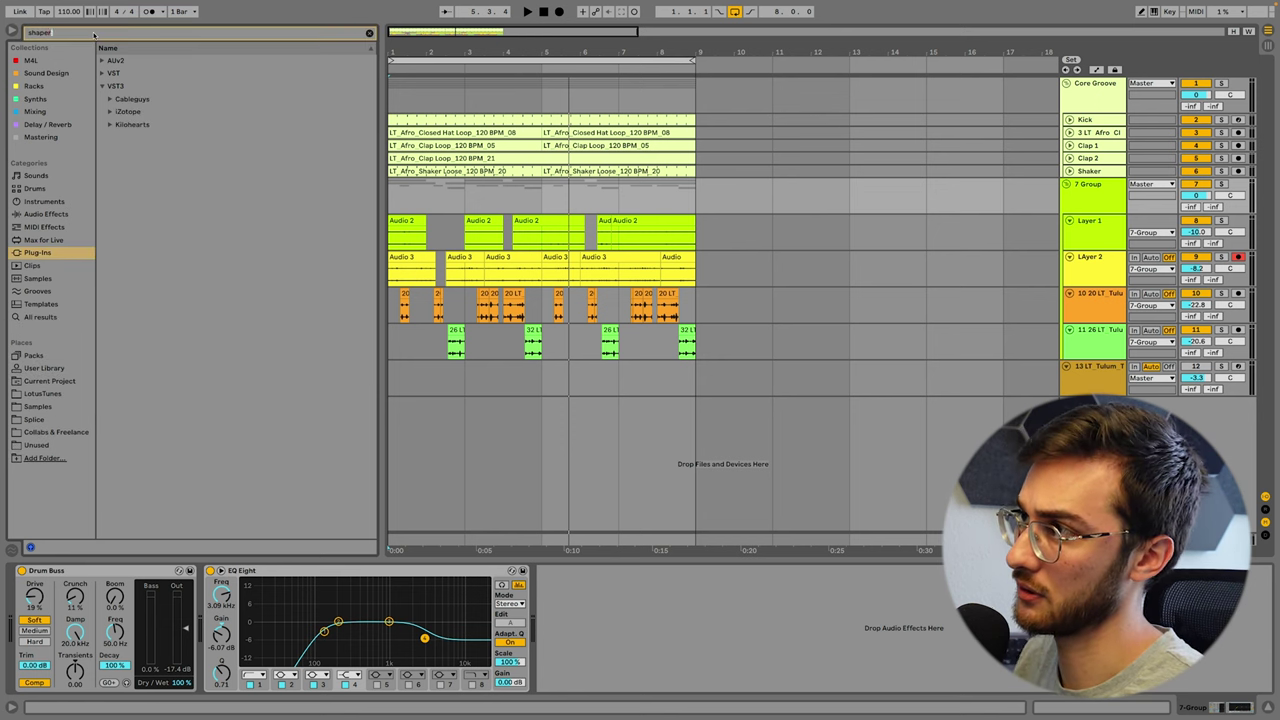
text(per)
click(110, 99)
double_click(145, 111)
Load the Down Then Up preset from ShaperBox's Fills category and play the groove with it.
click(738, 165)
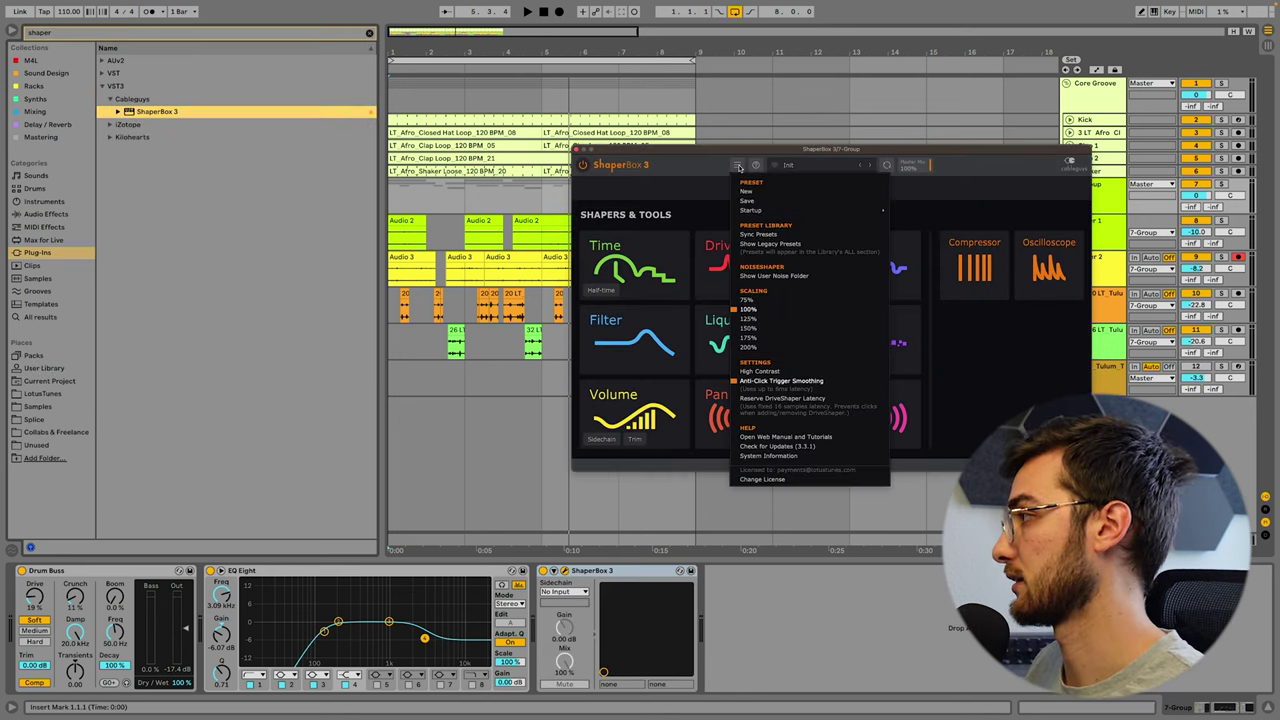
click(738, 165)
click(795, 167)
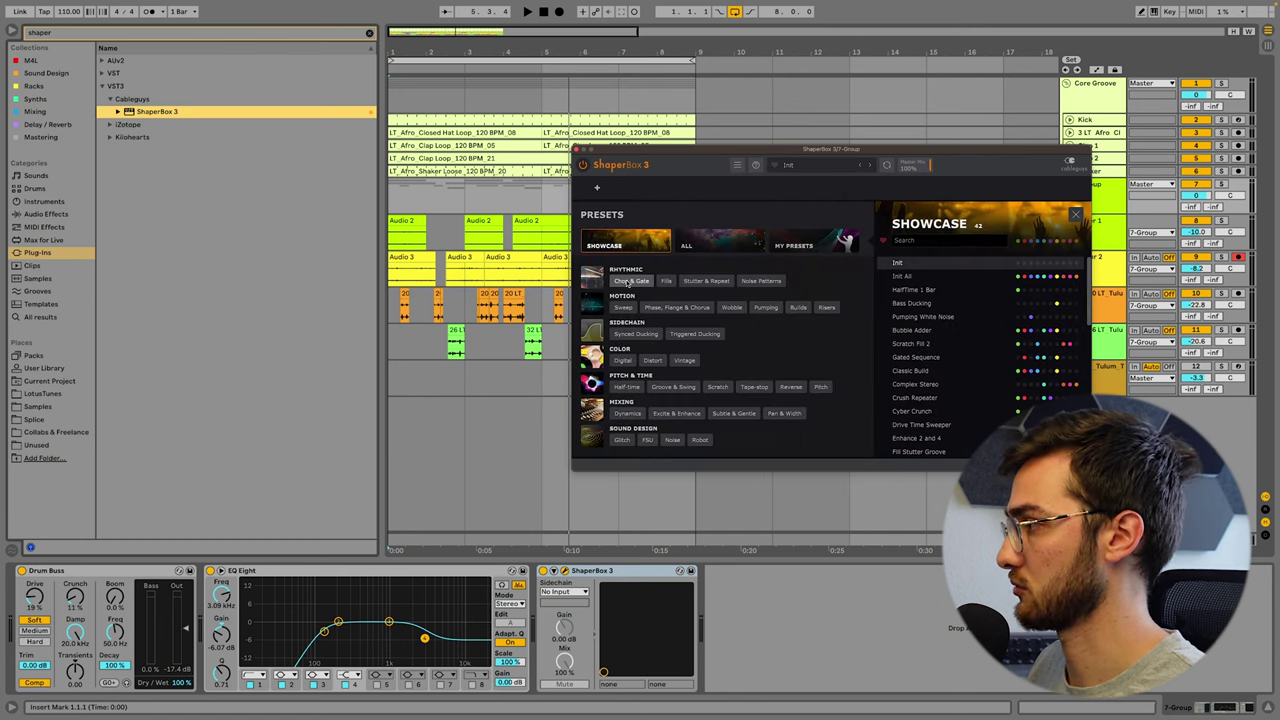
click(667, 281)
click(913, 411)
key(space)
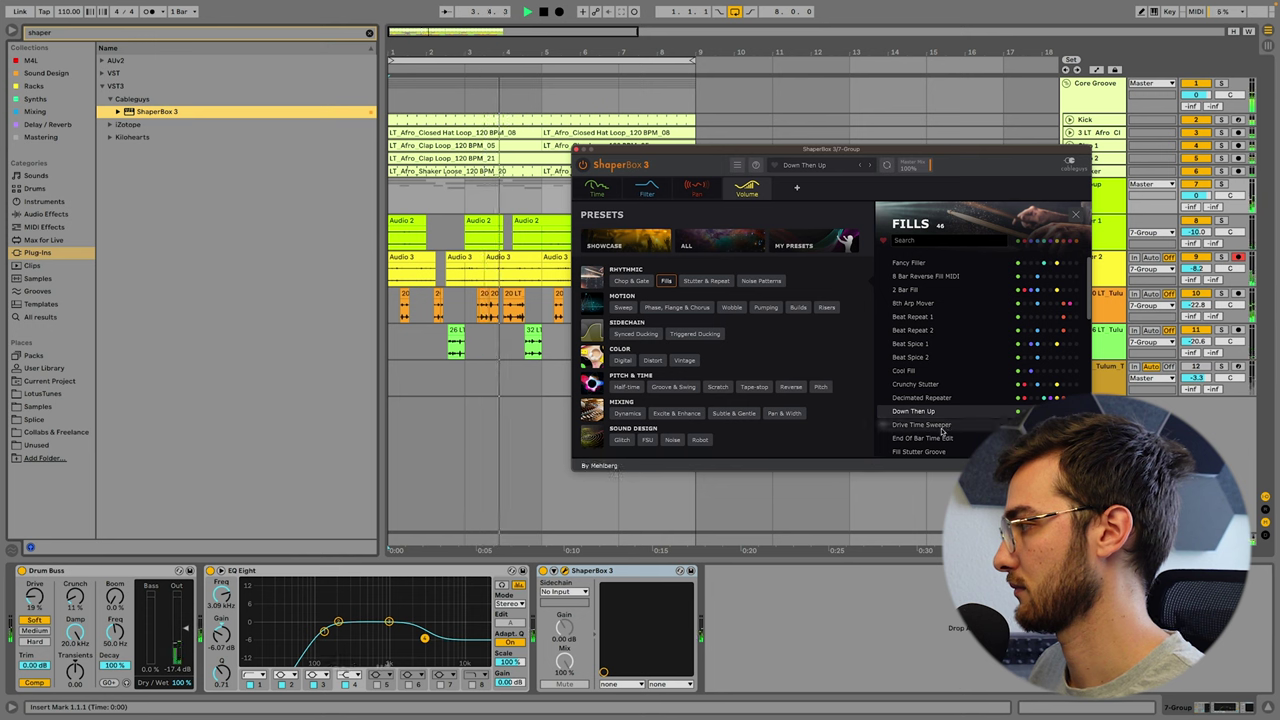